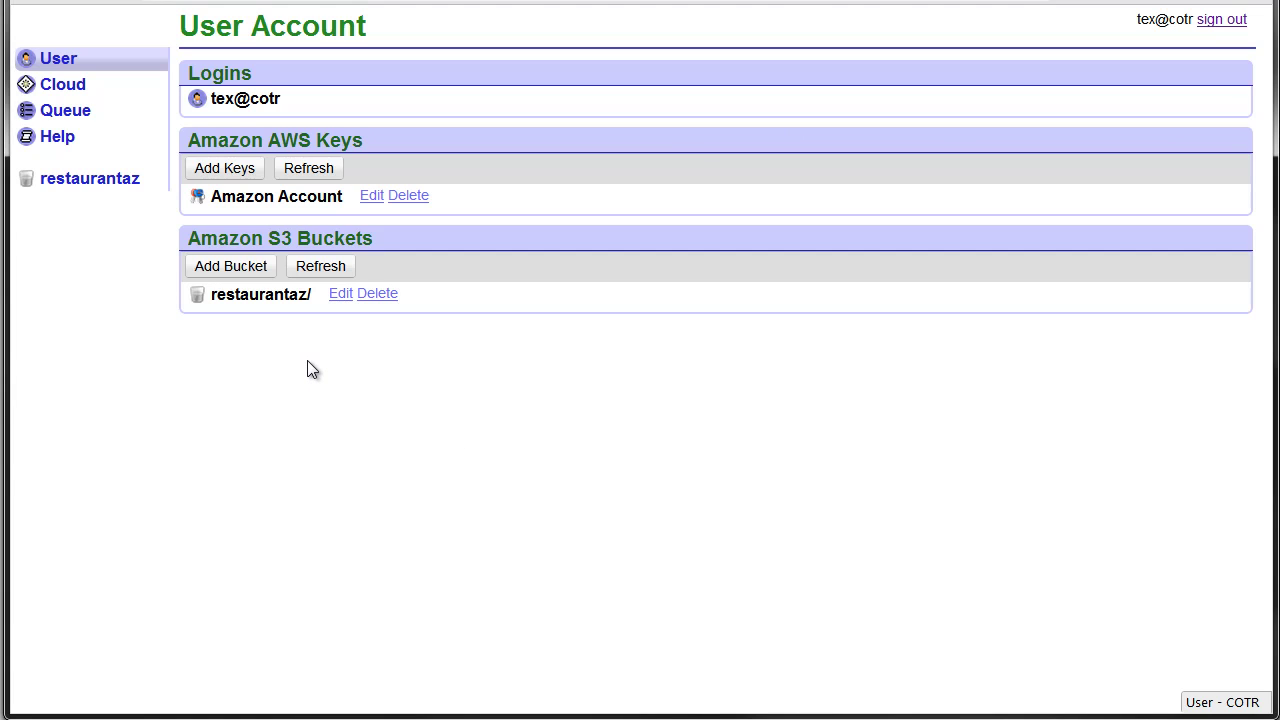
# Step: Create a new S3 bucket named fishandchips under Amazon Account in the US East 1 - US Standard region
pyautogui.click(233, 270)
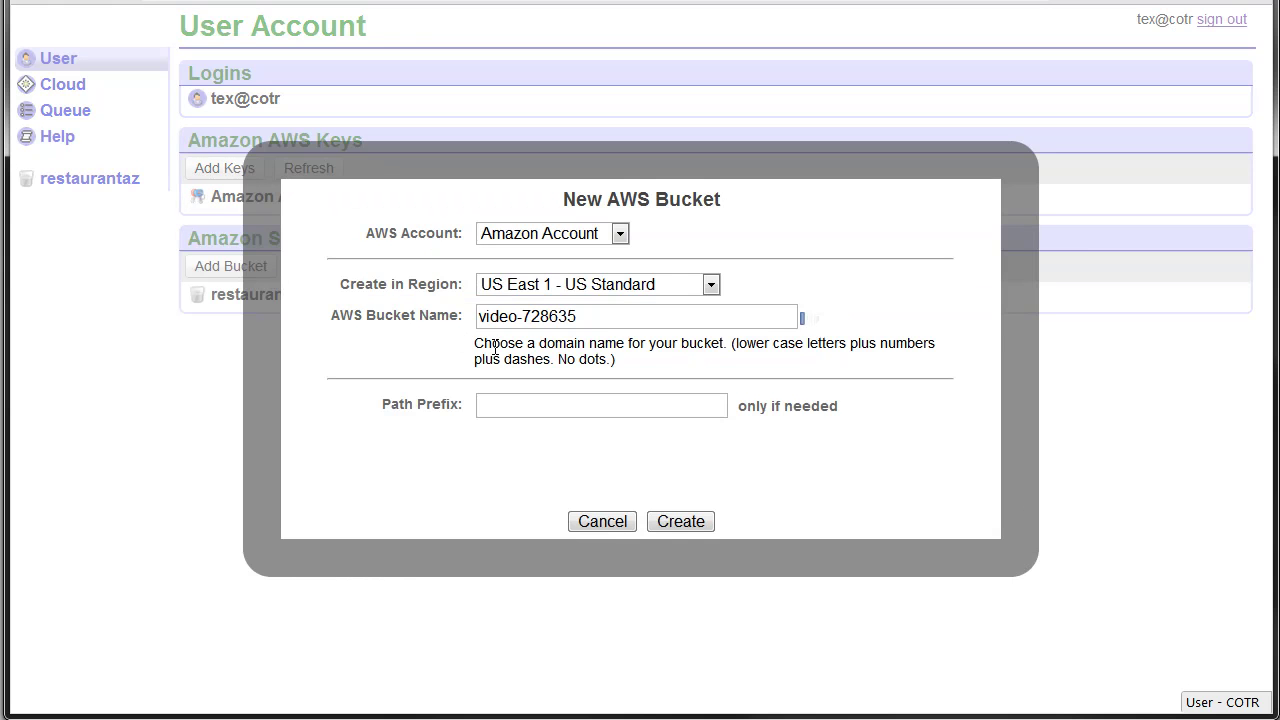
pyautogui.click(560, 238)
pyautogui.click(566, 270)
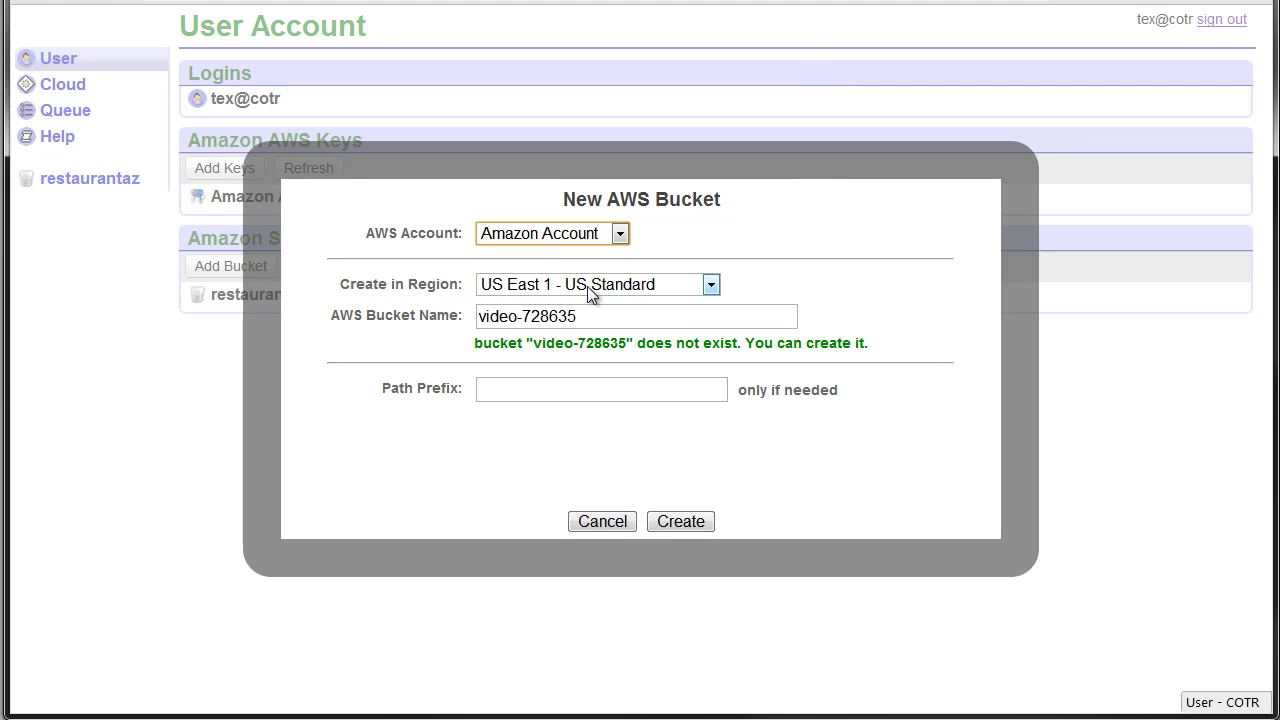
pyautogui.click(588, 287)
pyautogui.click(588, 292)
pyautogui.moveTo(586, 316); pyautogui.dragTo(390, 326)
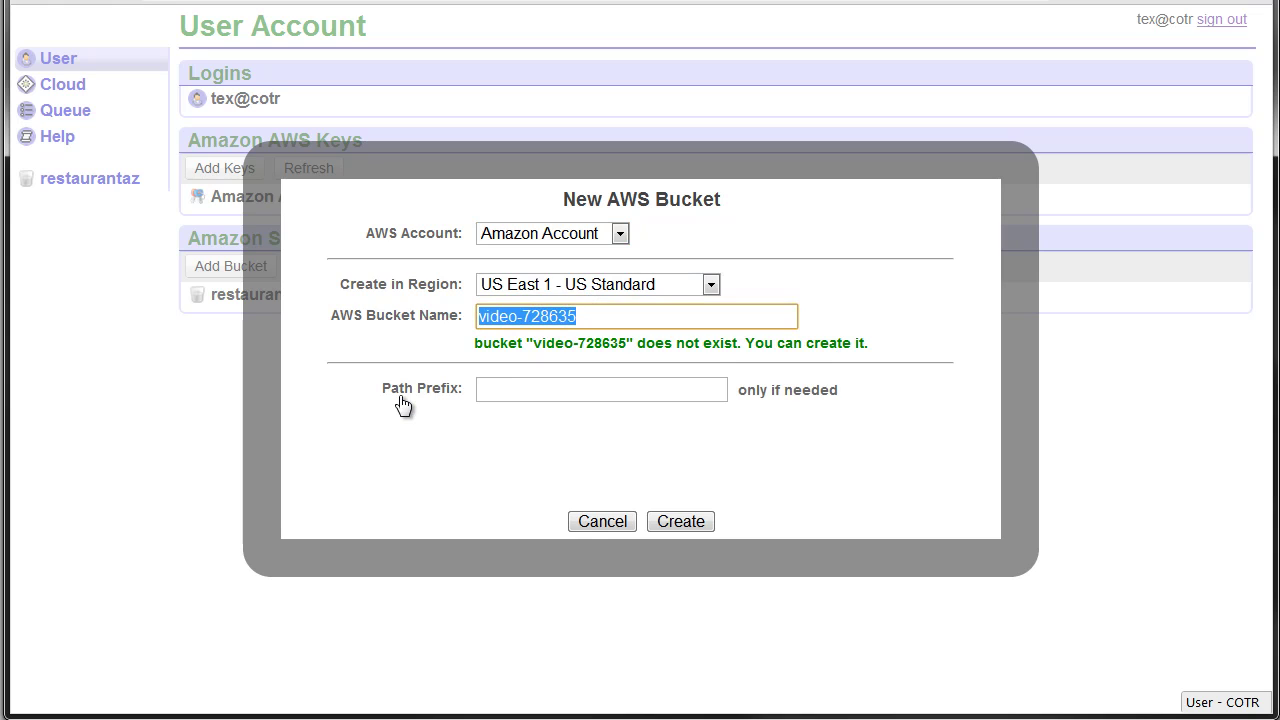
pyautogui.write('fis')
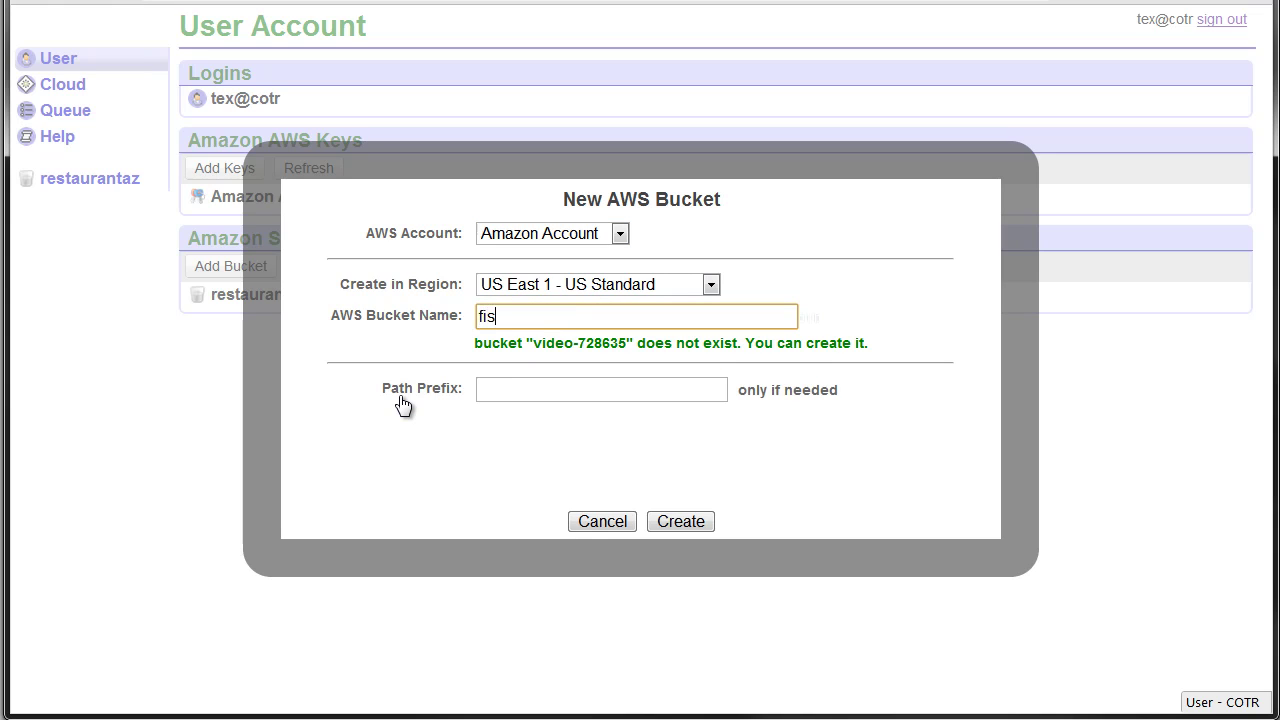
pyautogui.write('handchips')
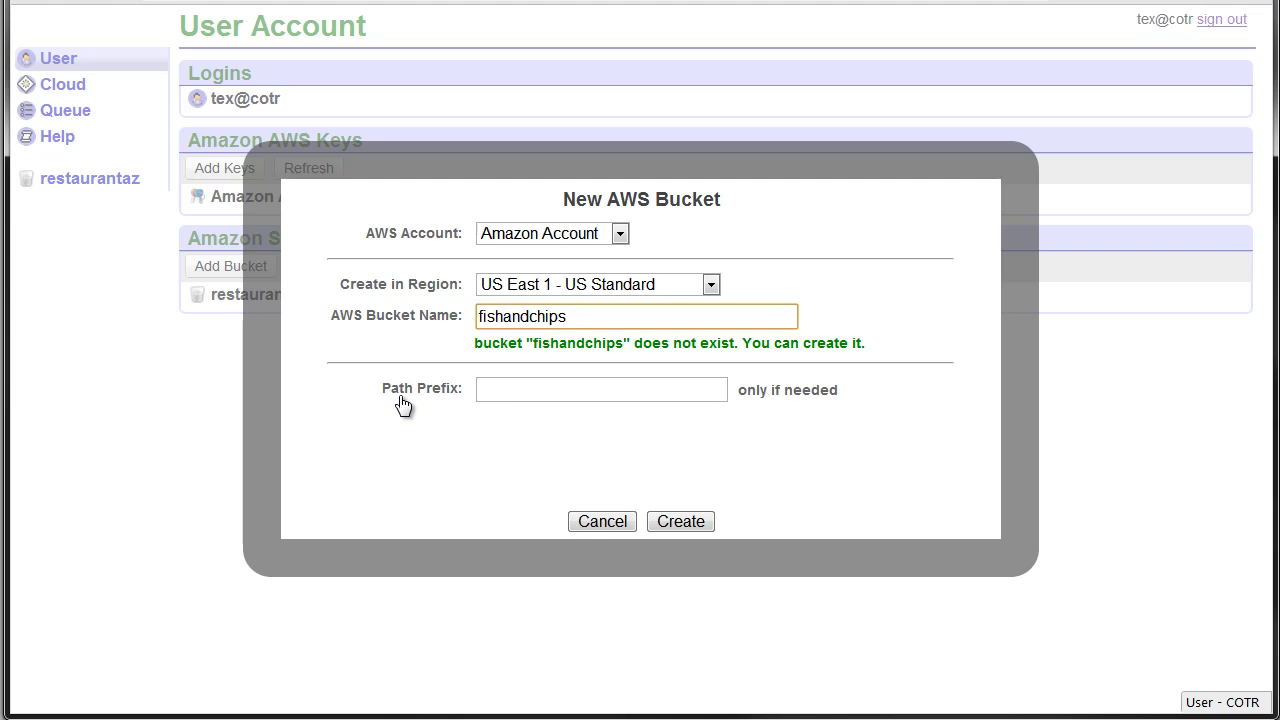
pyautogui.click(675, 524)
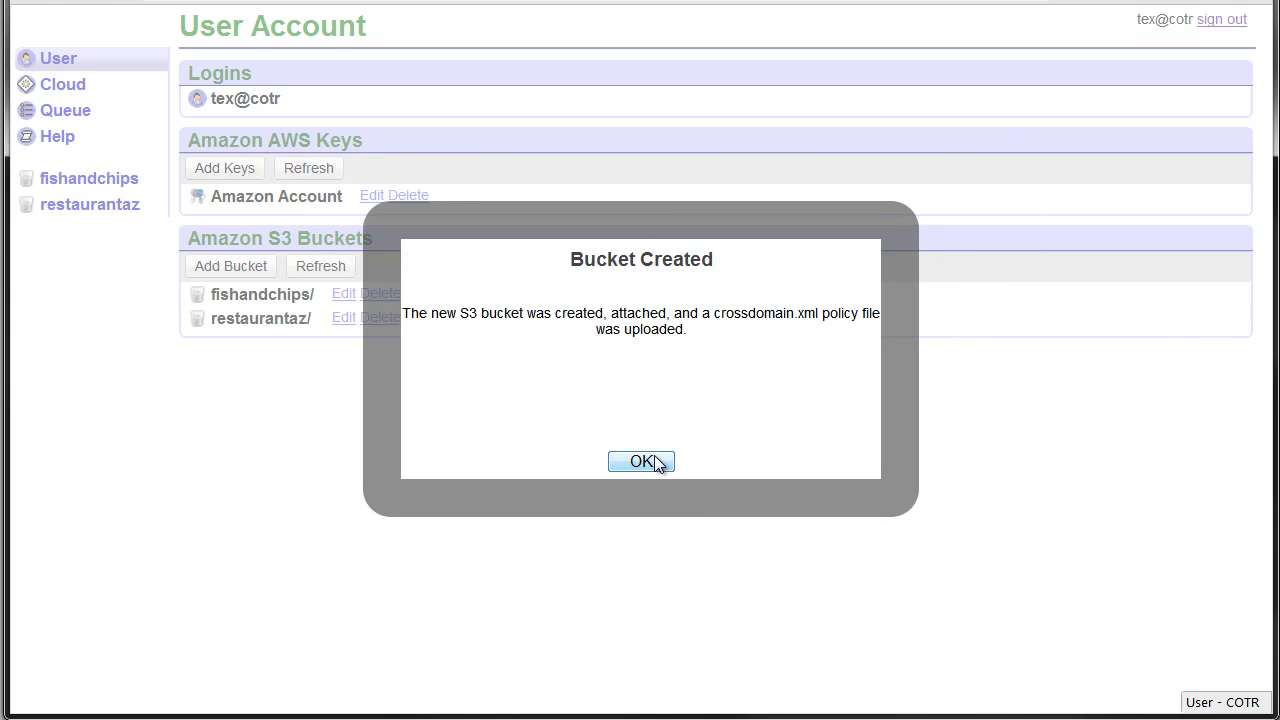
pyautogui.click(657, 463)
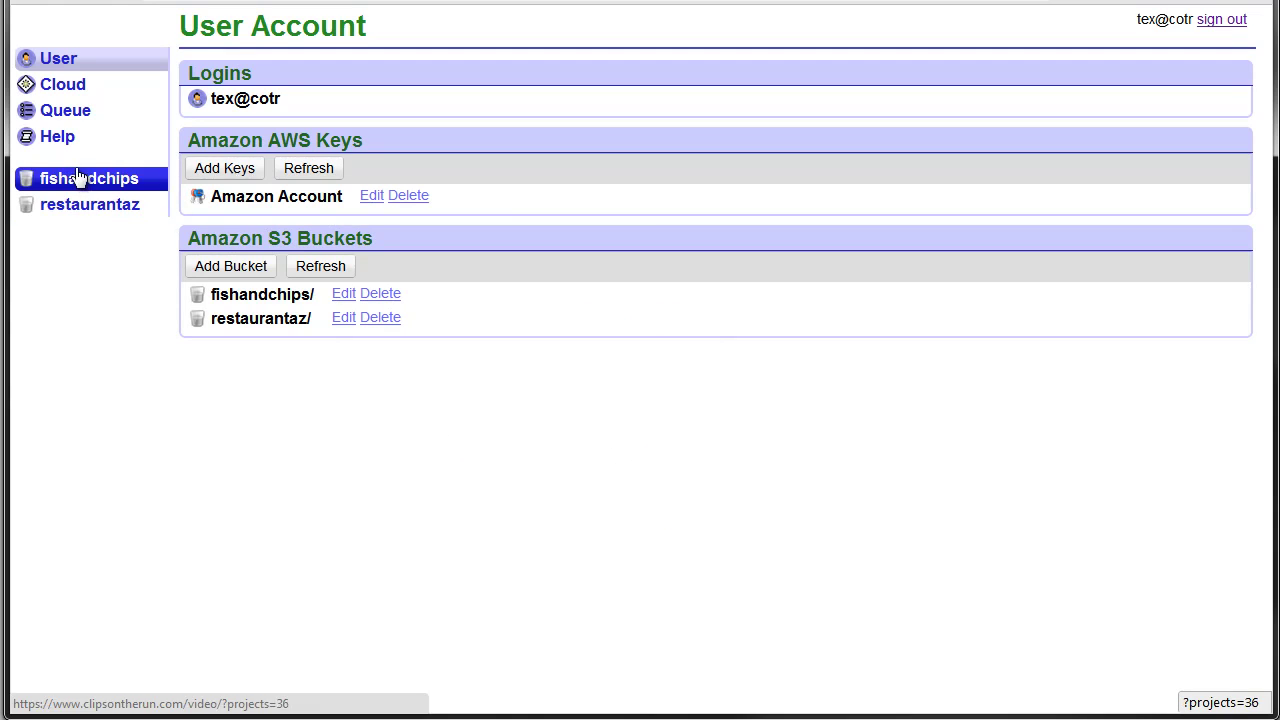
# Step: Start an EC2 instance of the A Asset Micro Encoder class in the Cloud section with its preset settings
pyautogui.click(57, 90)
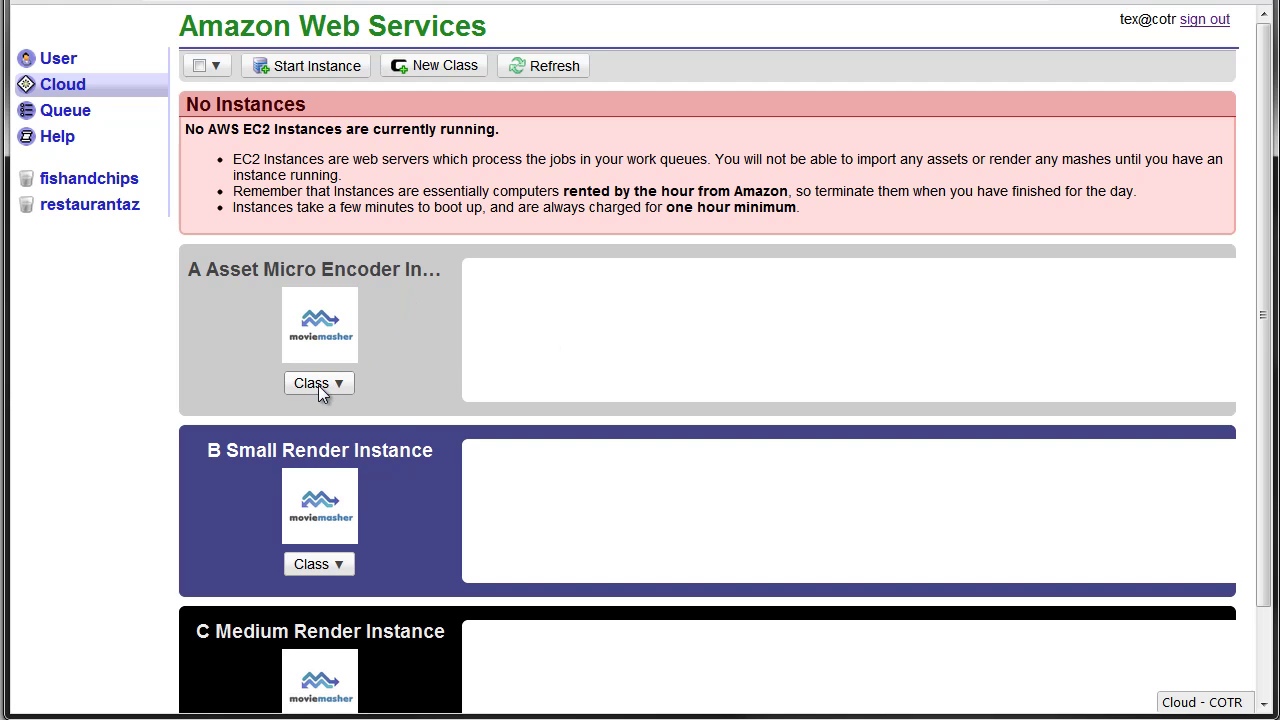
pyautogui.click(318, 385)
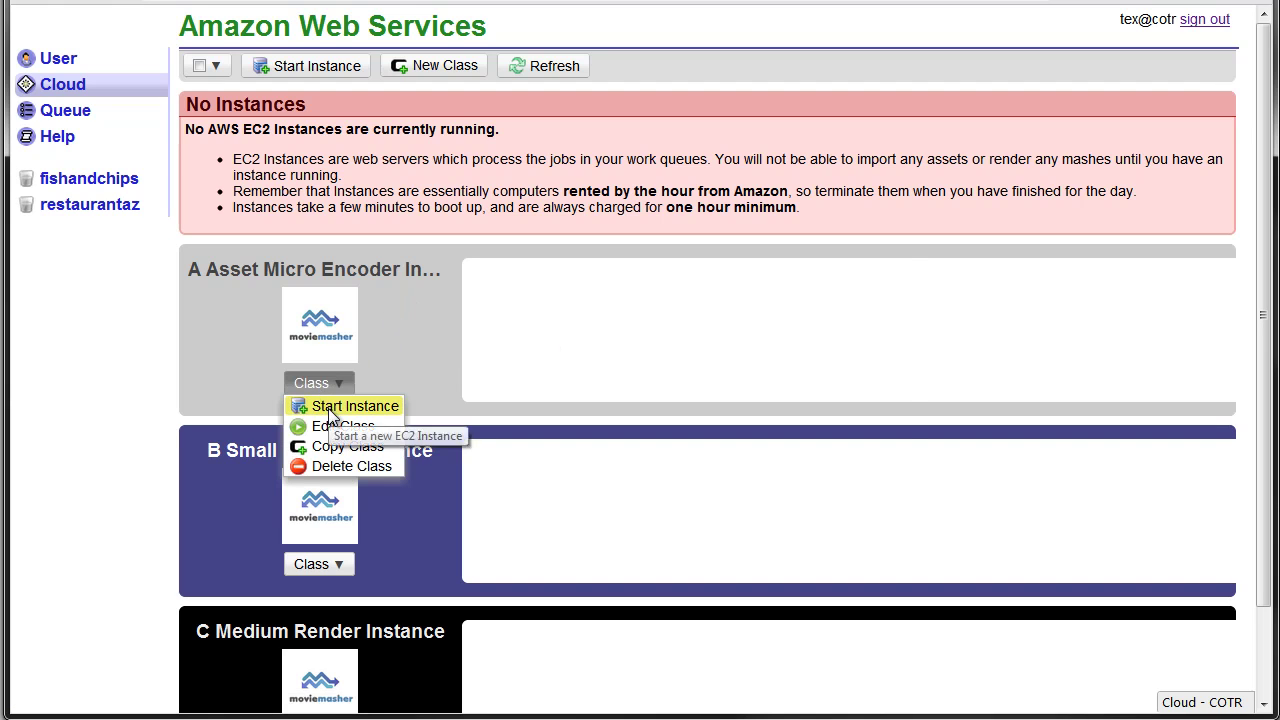
pyautogui.click(330, 408)
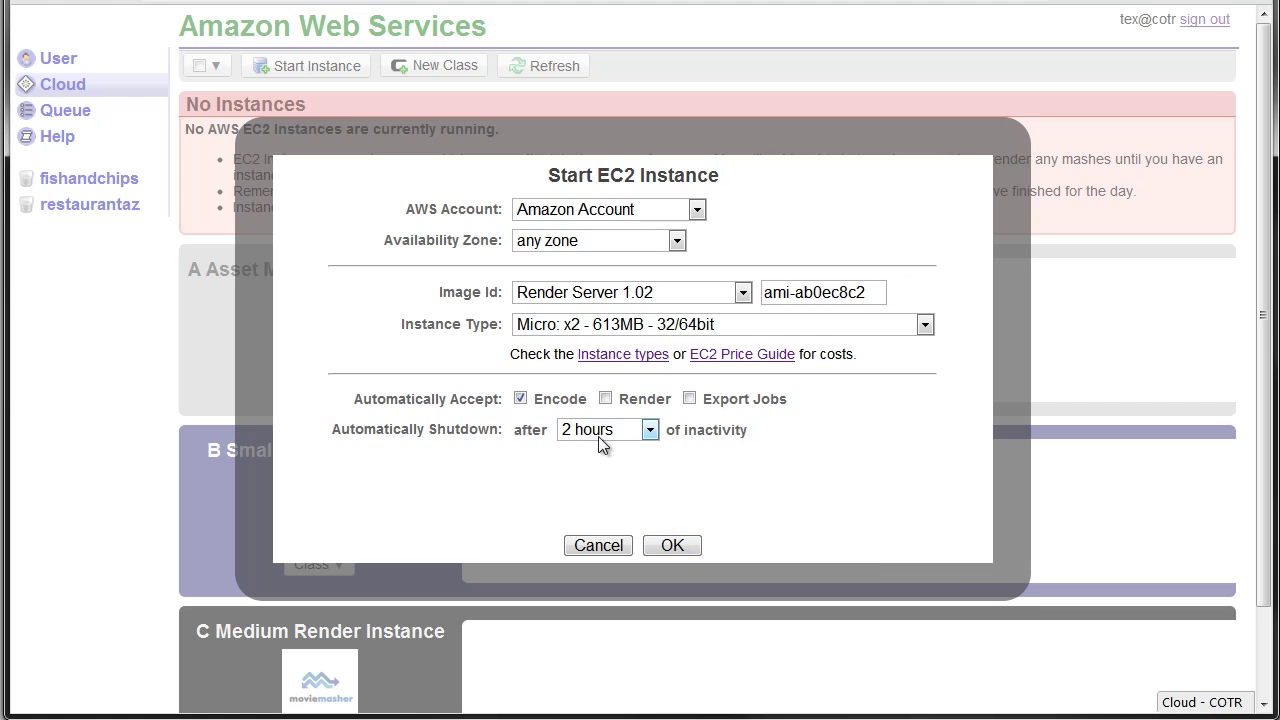
pyautogui.click(673, 546)
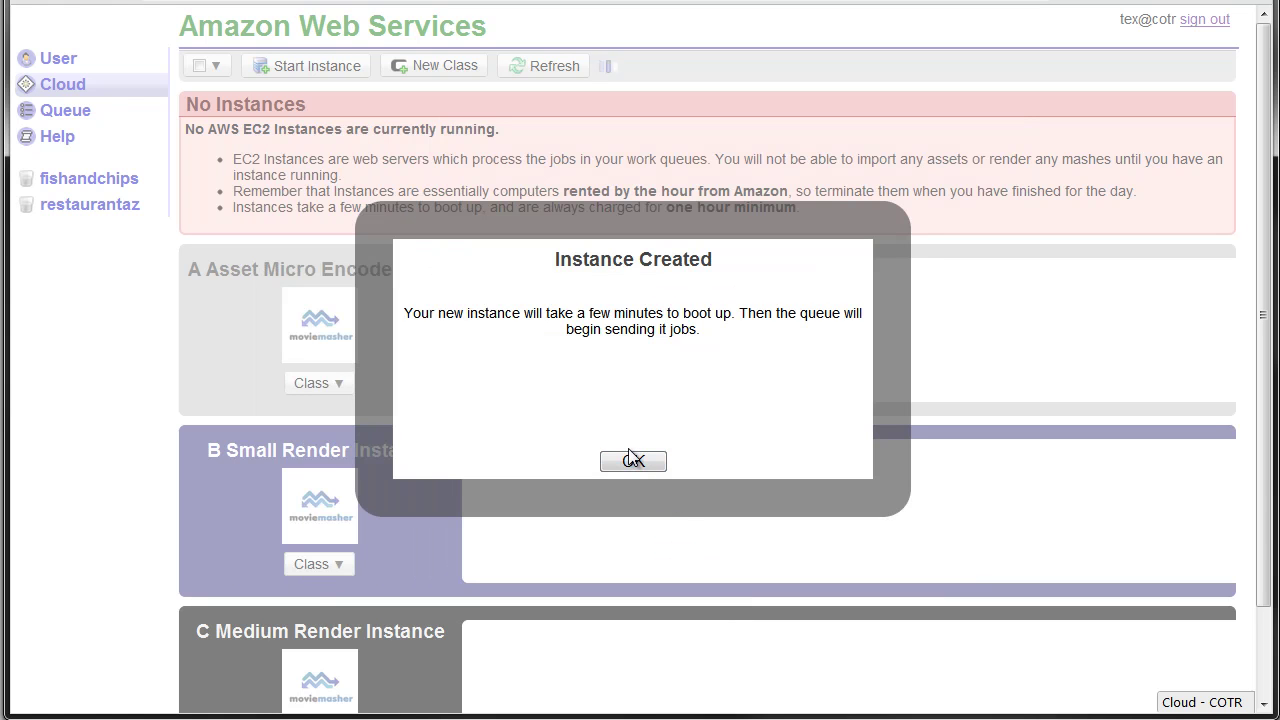
pyautogui.click(632, 460)
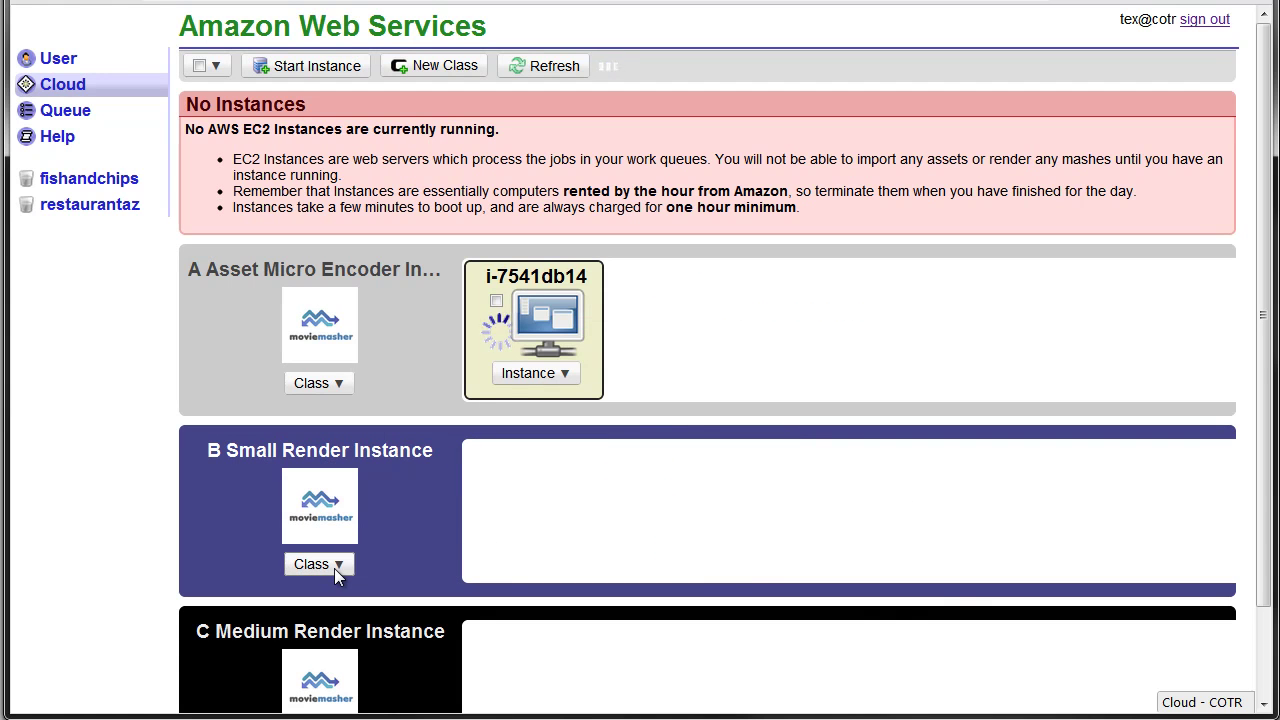
# Step: Start an EC2 instance of the B Small Render Instance class with its preset settings
pyautogui.click(339, 566)
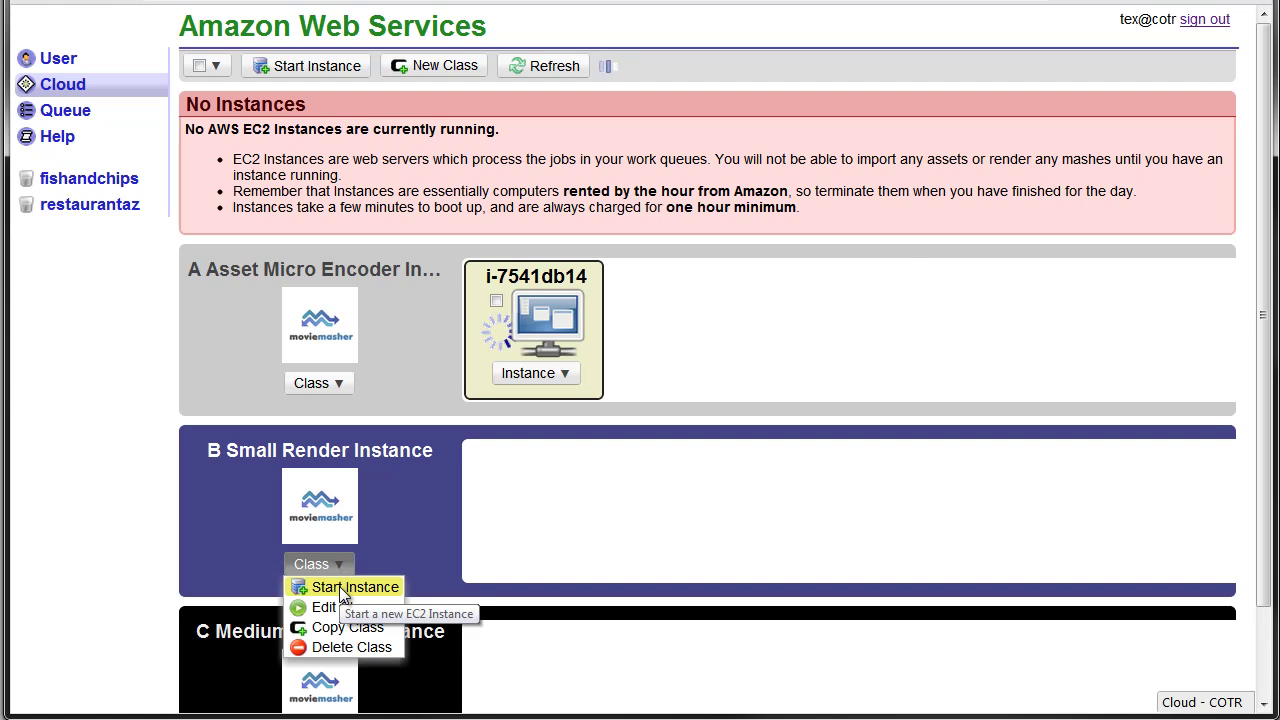
pyautogui.click(339, 586)
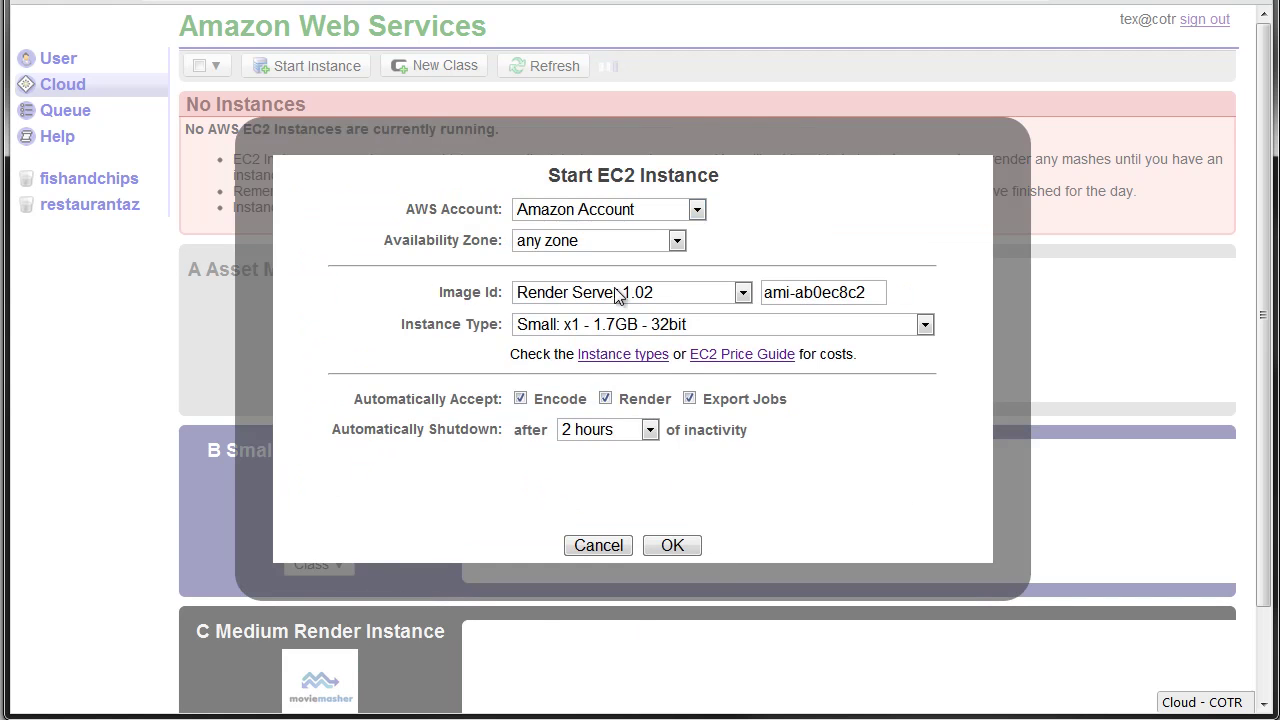
pyautogui.click(672, 546)
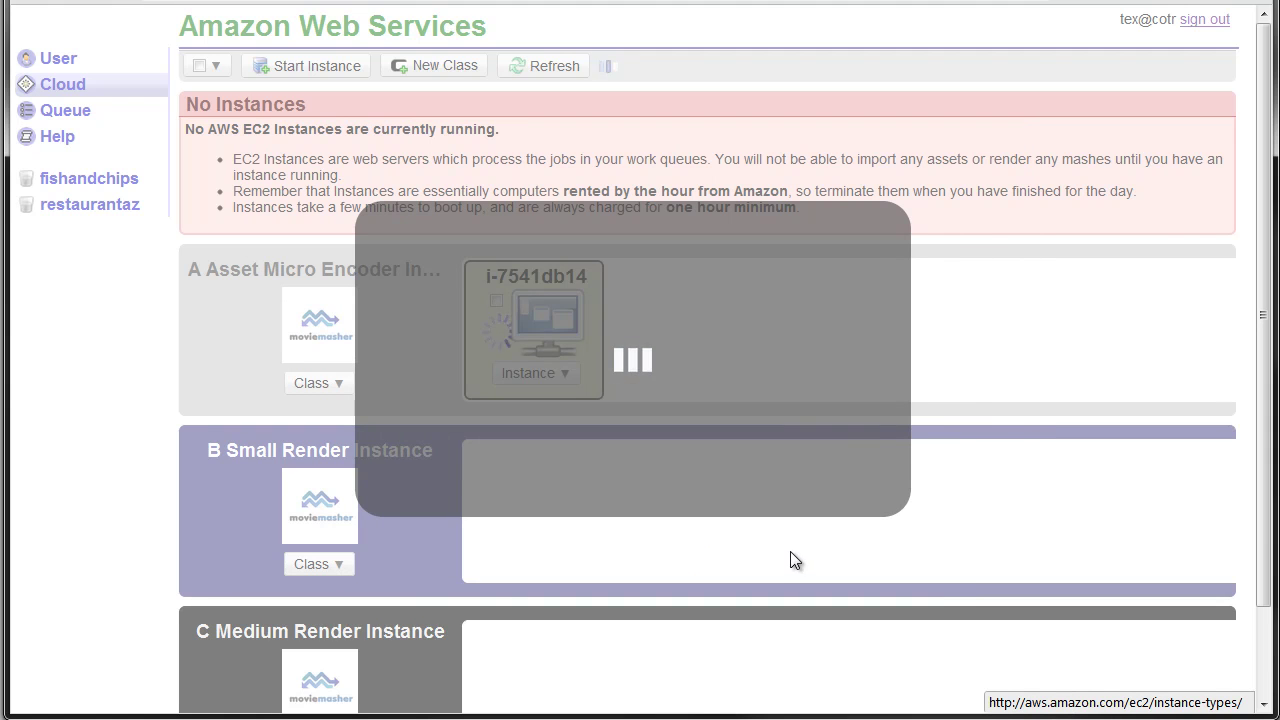
pyautogui.click(622, 462)
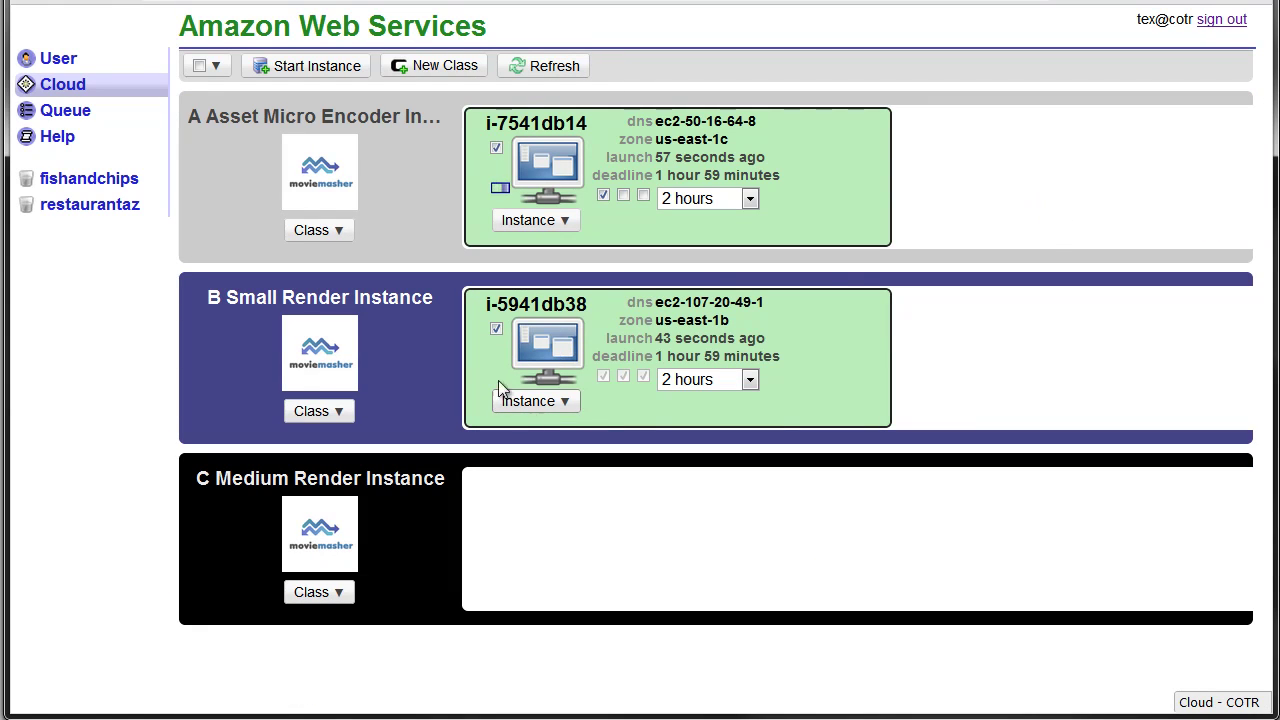
# Step: Create a project in the fishandchips bucket named New fish and chips 2011-Aug-04 23:11:49, with a 160x120 pixels, 10 fps preview
pyautogui.click(87, 190)
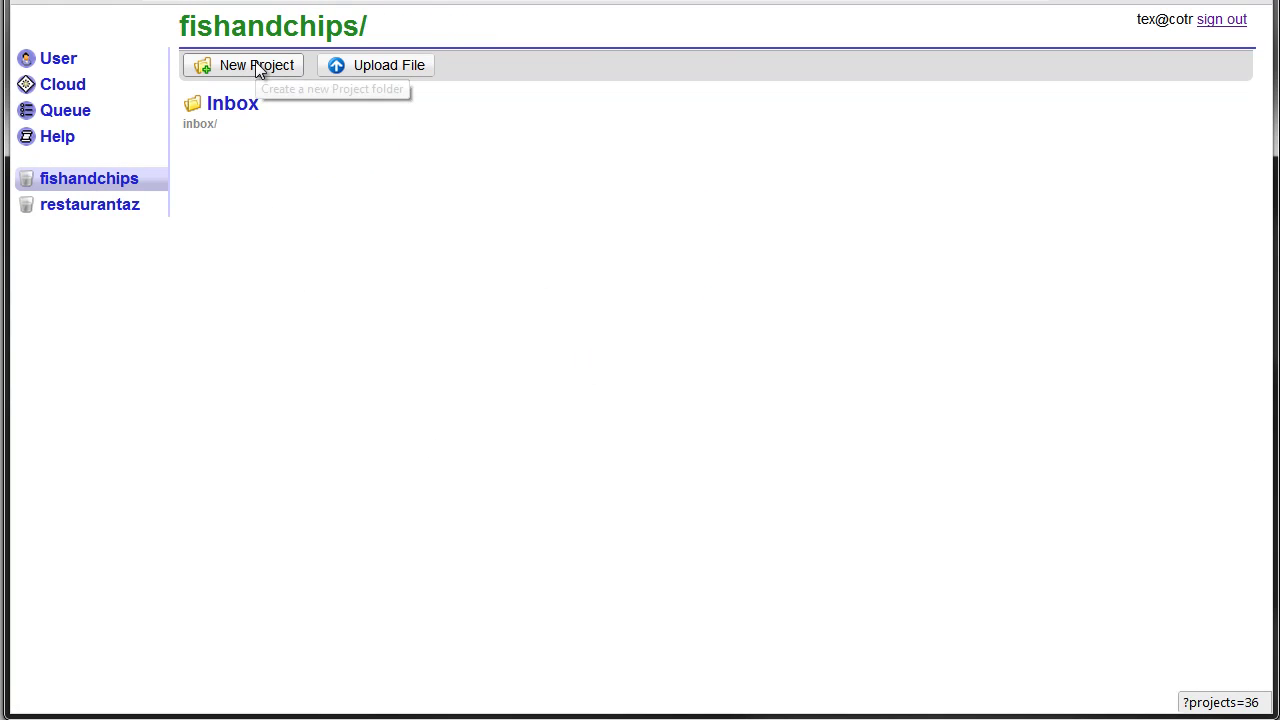
pyautogui.click(255, 67)
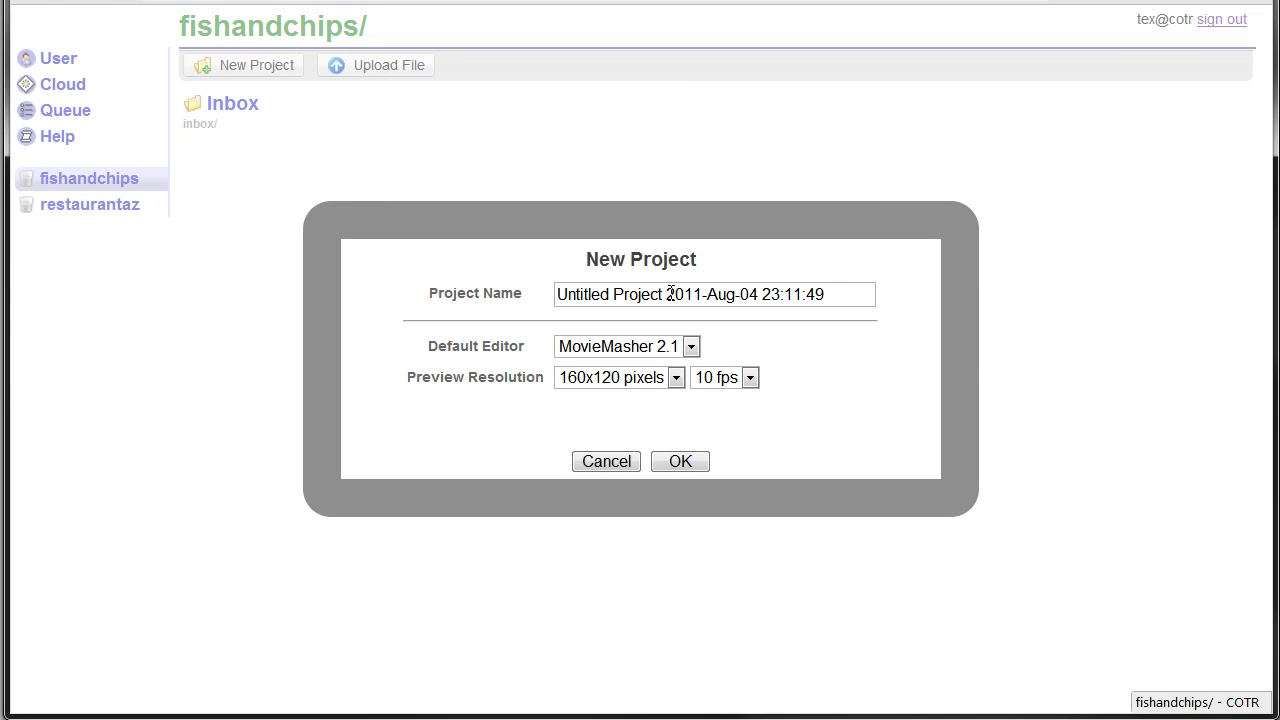
pyautogui.moveTo(663, 293); pyautogui.dragTo(557, 293)
pyautogui.write('New fish and chips')
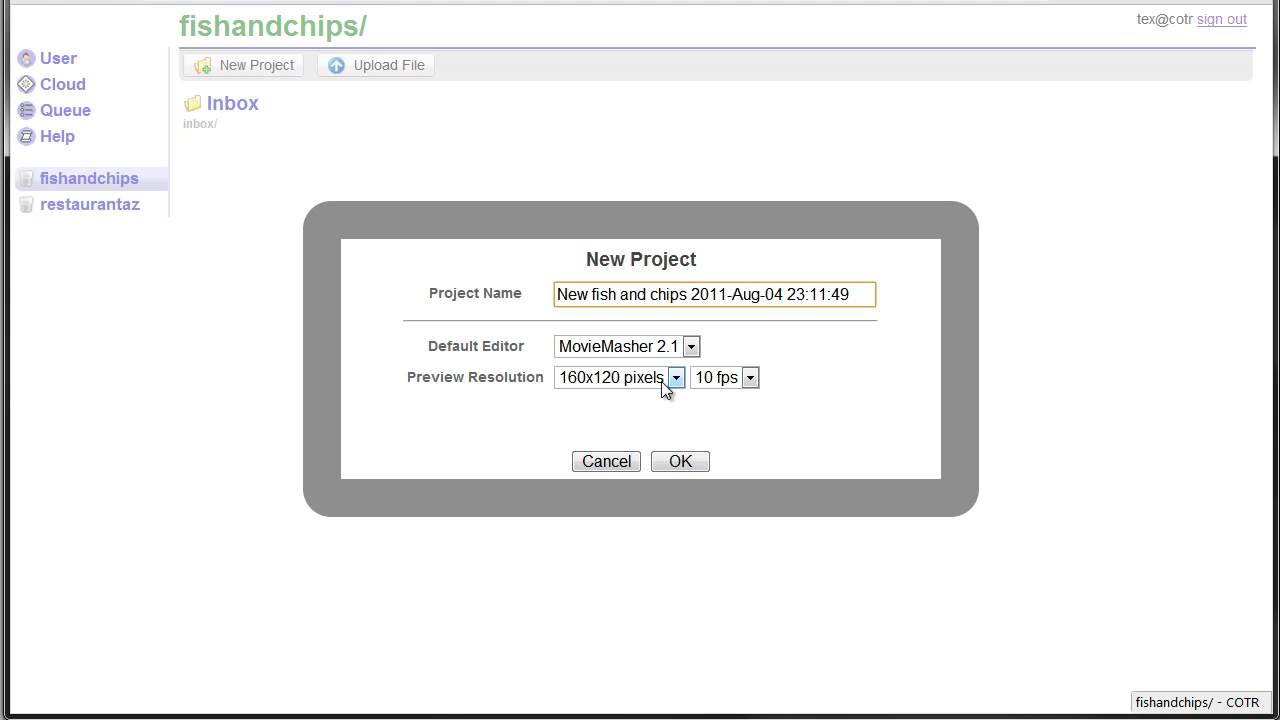
pyautogui.click(661, 381)
pyautogui.click(661, 381)
pyautogui.click(730, 378)
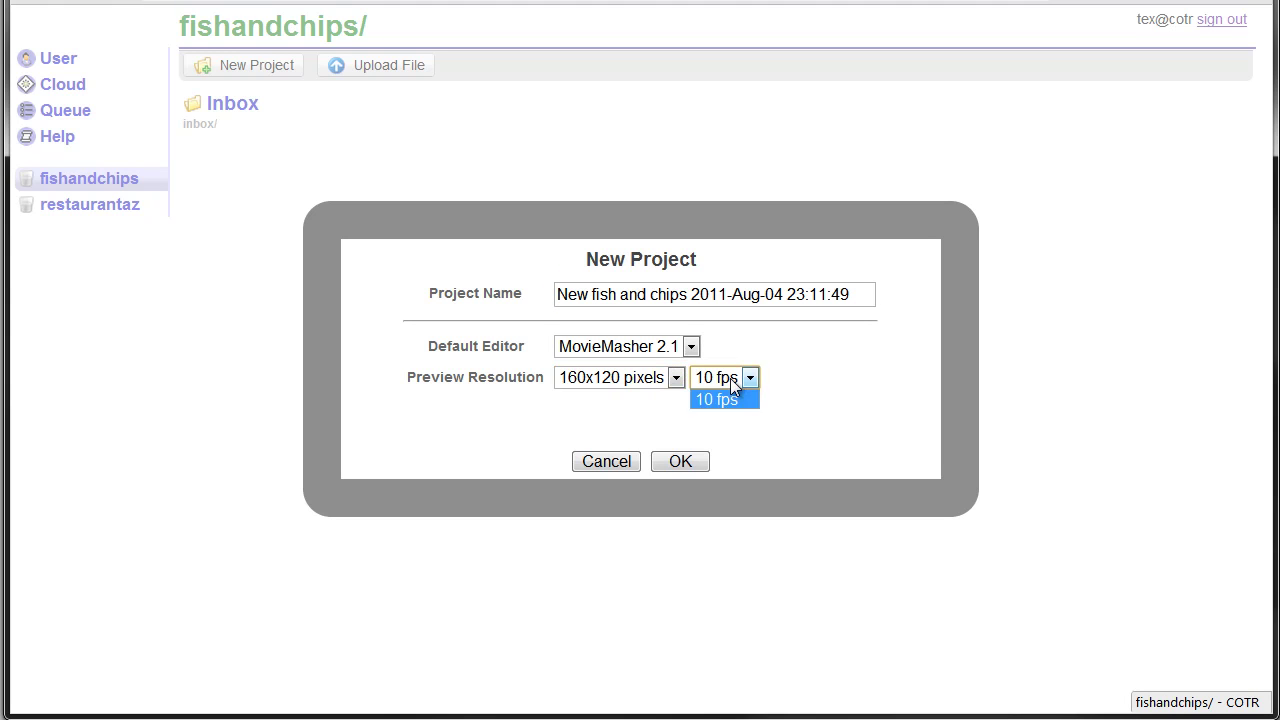
pyautogui.click(688, 465)
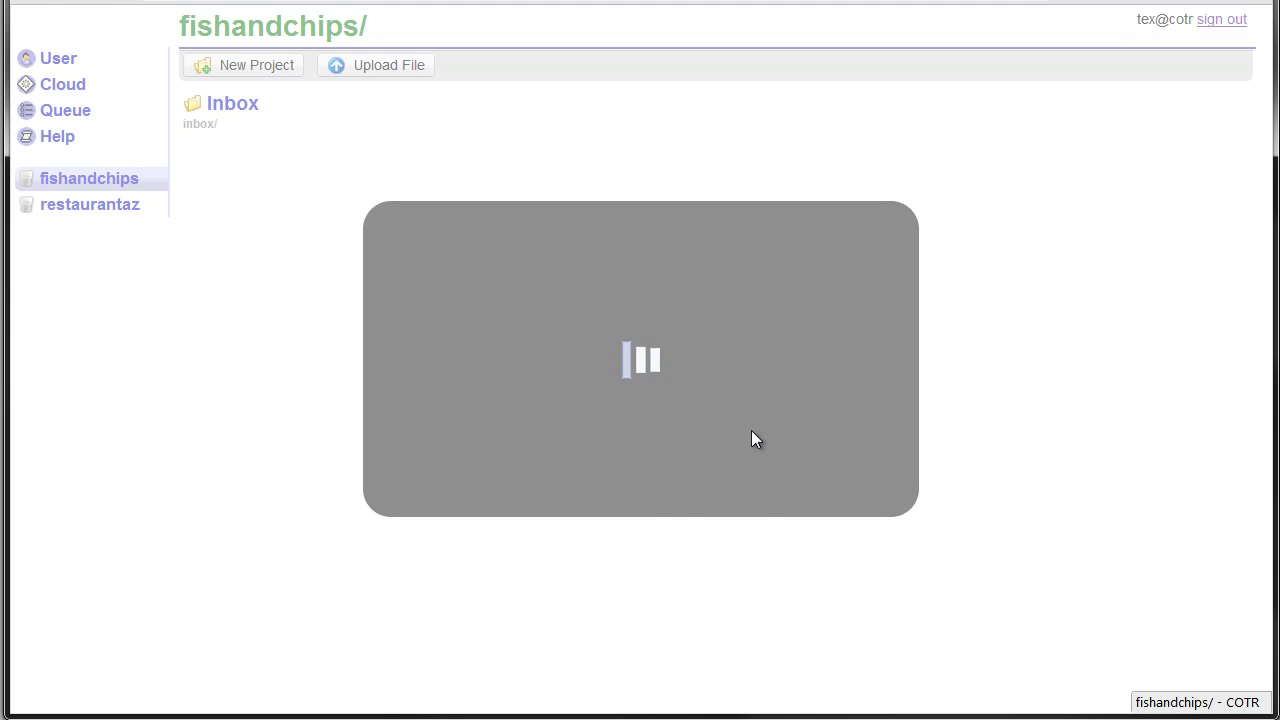
pyautogui.click(650, 462)
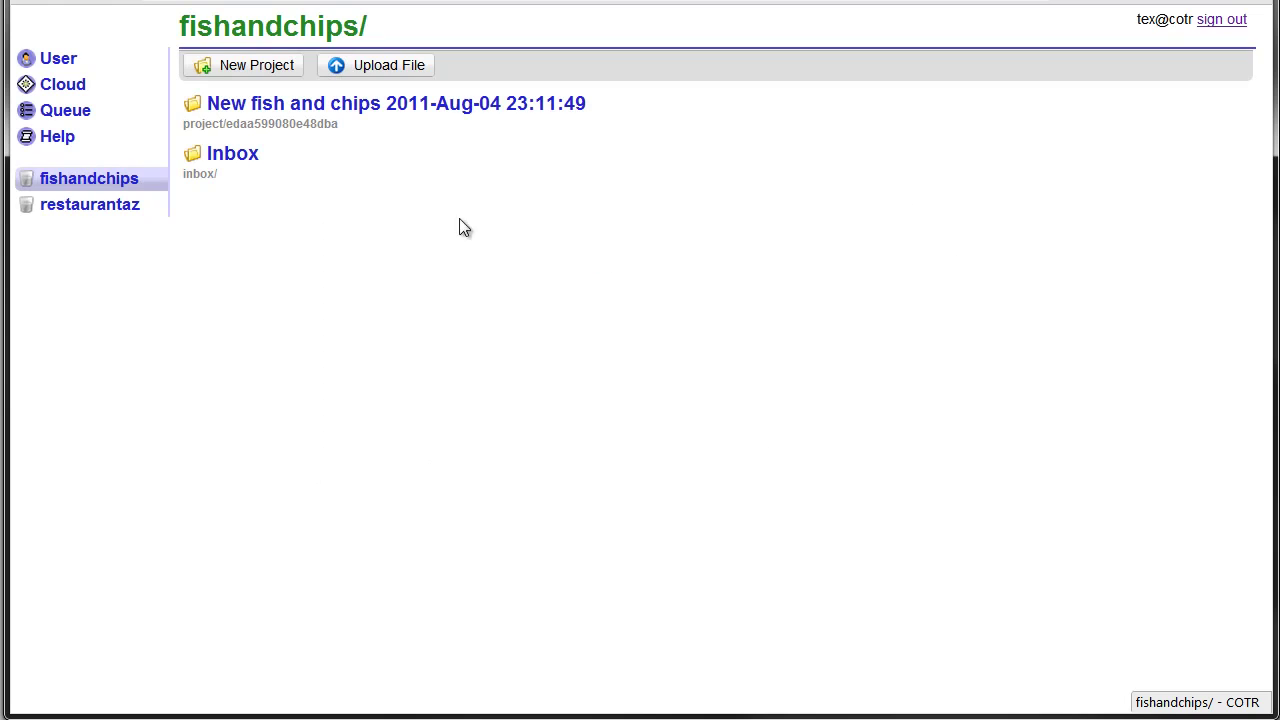
# Step: Upload the neon sign image 489534799_d63b09382d_o.jpg to the Inbox of the fishandchips bucket
pyautogui.click(235, 160)
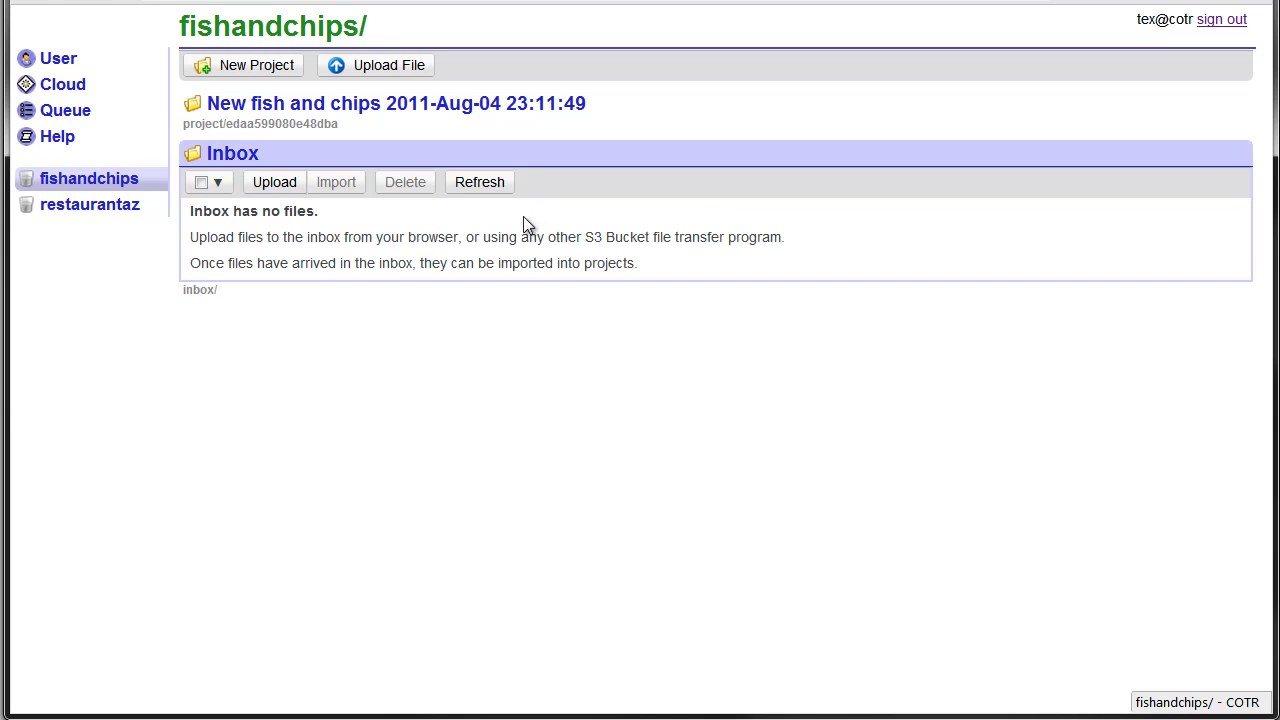
pyautogui.click(278, 186)
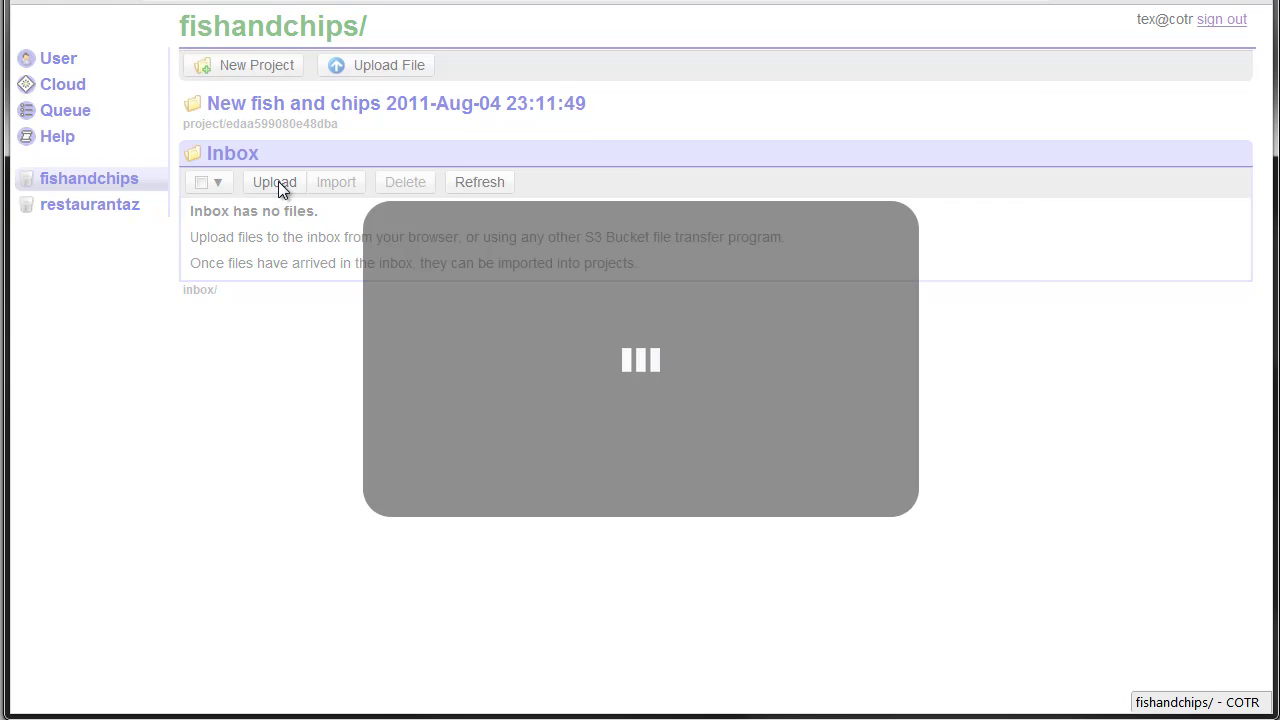
pyautogui.click(575, 238)
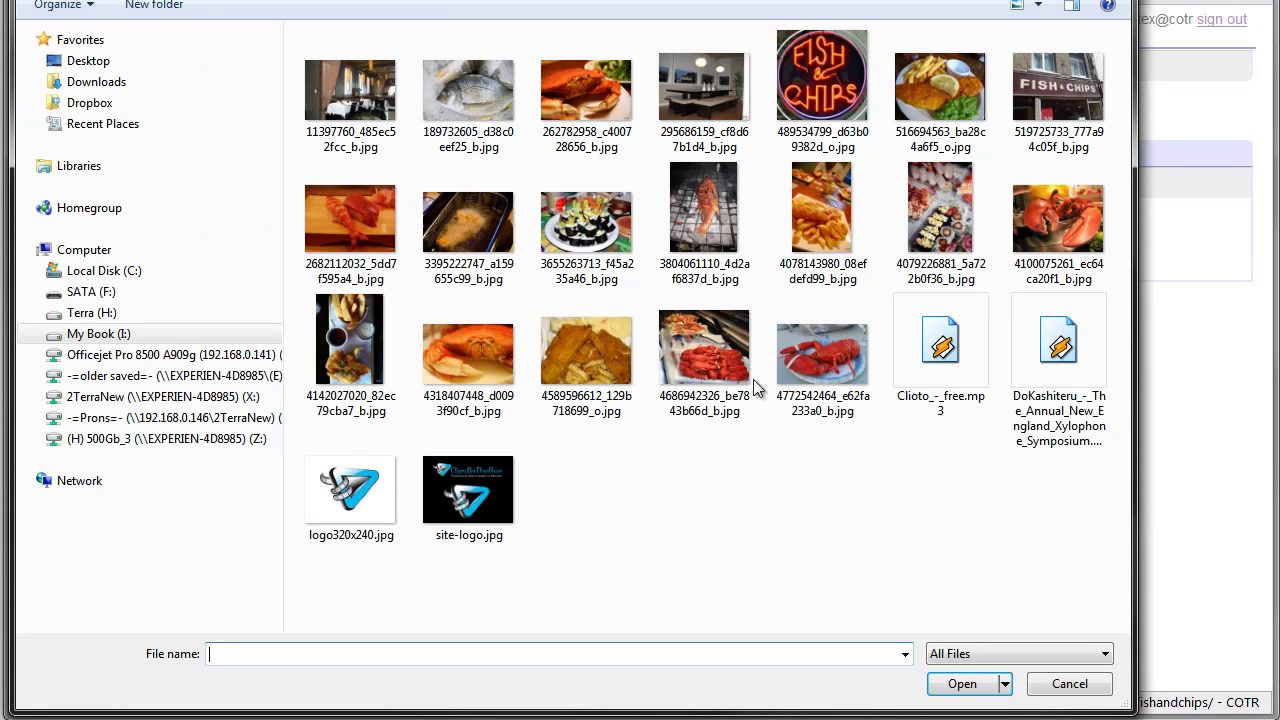
pyautogui.doubleClick(830, 100)
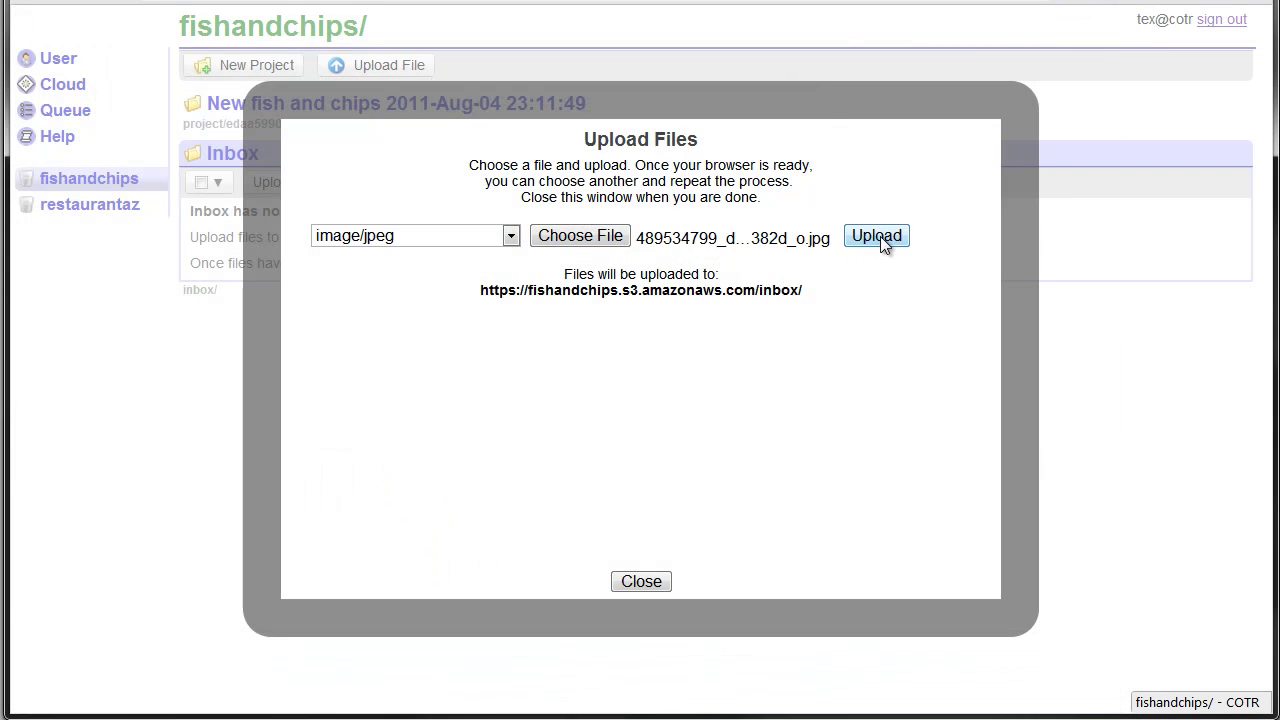
pyautogui.click(880, 236)
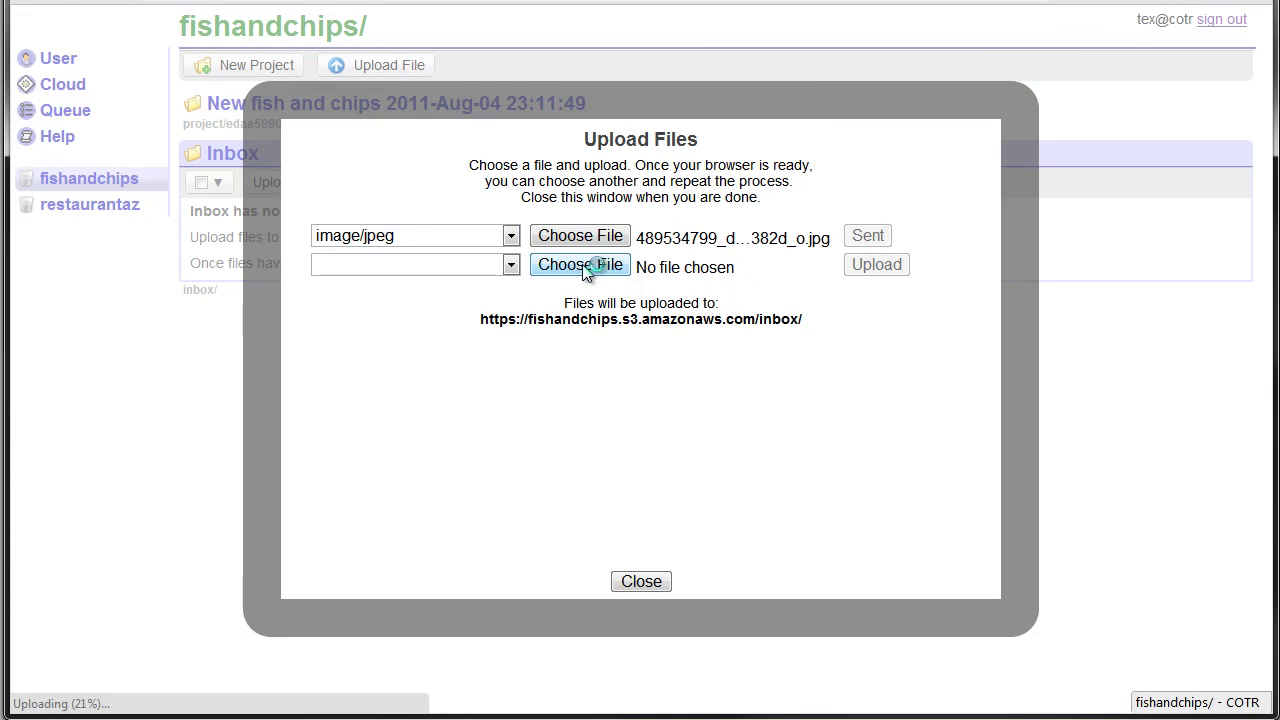
# Step: Upload the images 11397760_485ec52fcc_b.jpg and 189732605_d38c0eef25_b.jpg to the inbox
pyautogui.click(587, 268)
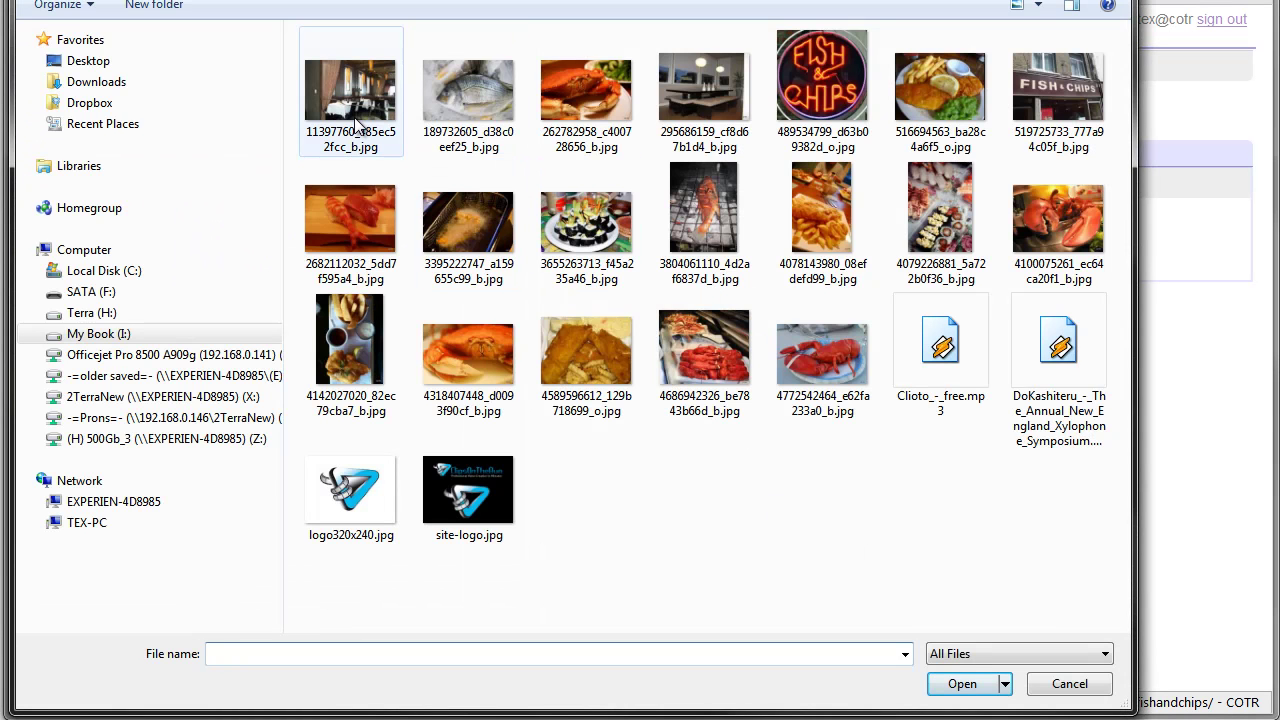
pyautogui.doubleClick(354, 112)
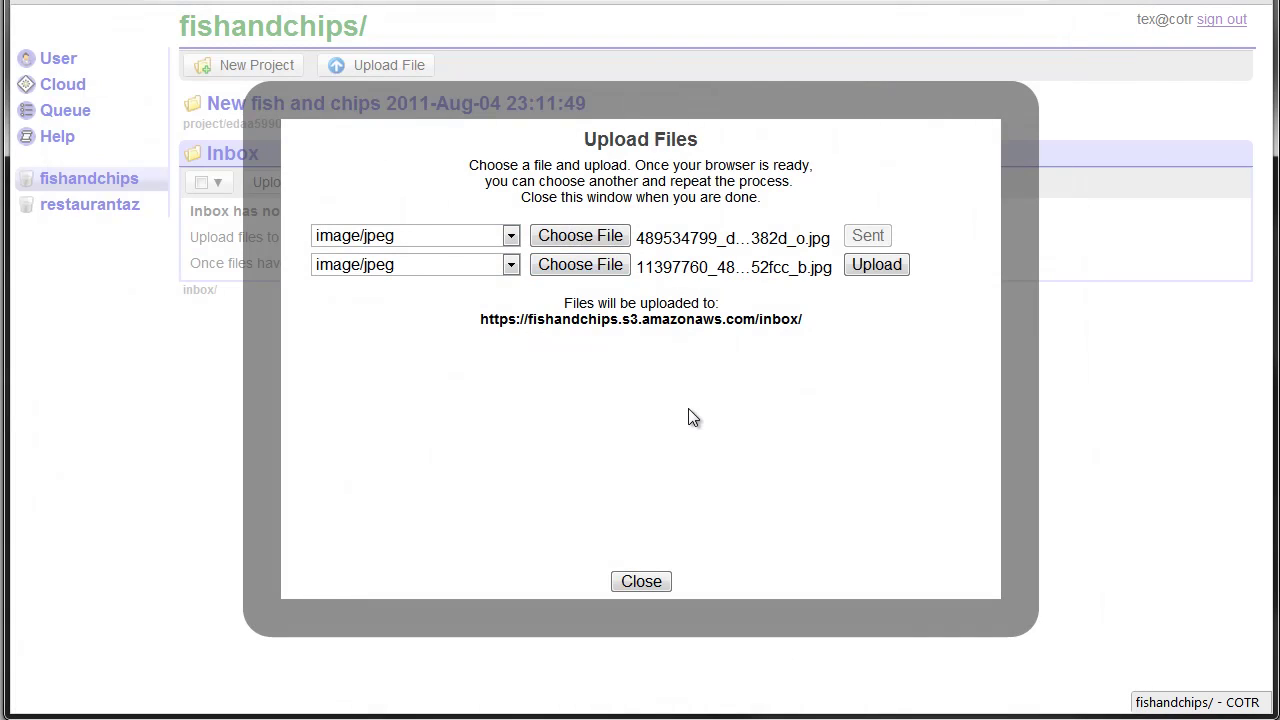
pyautogui.click(889, 268)
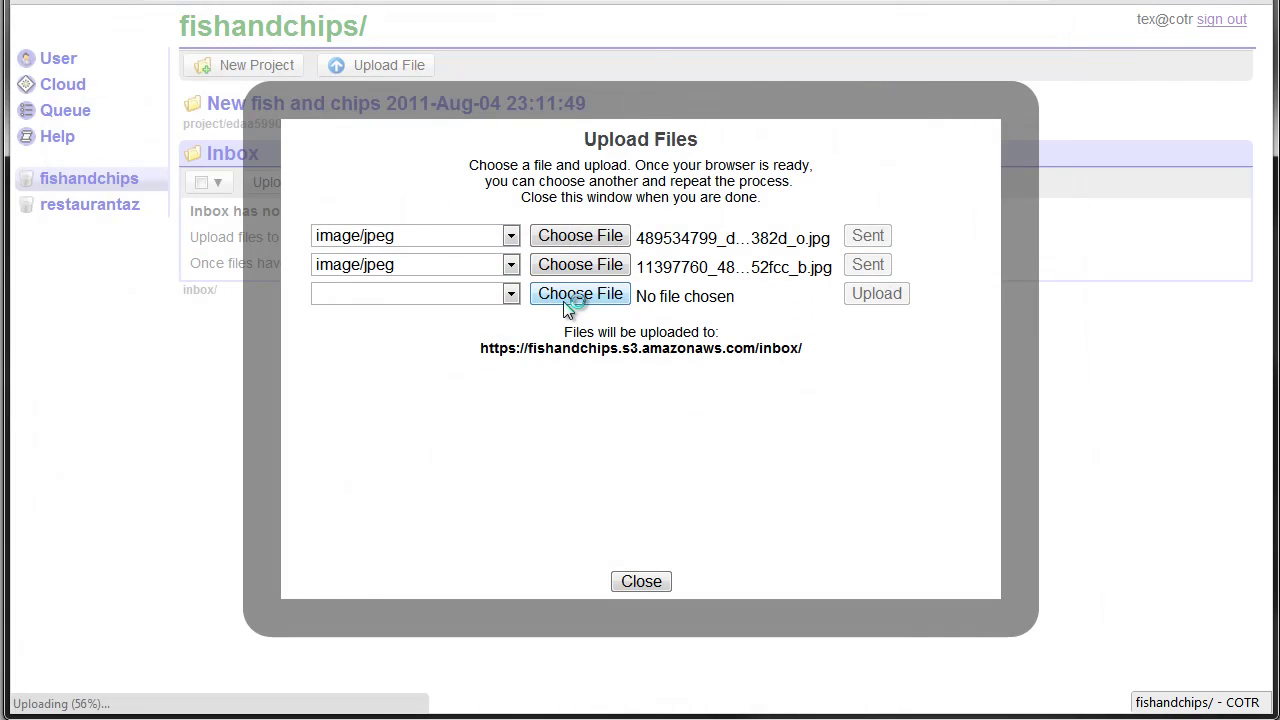
pyautogui.click(567, 299)
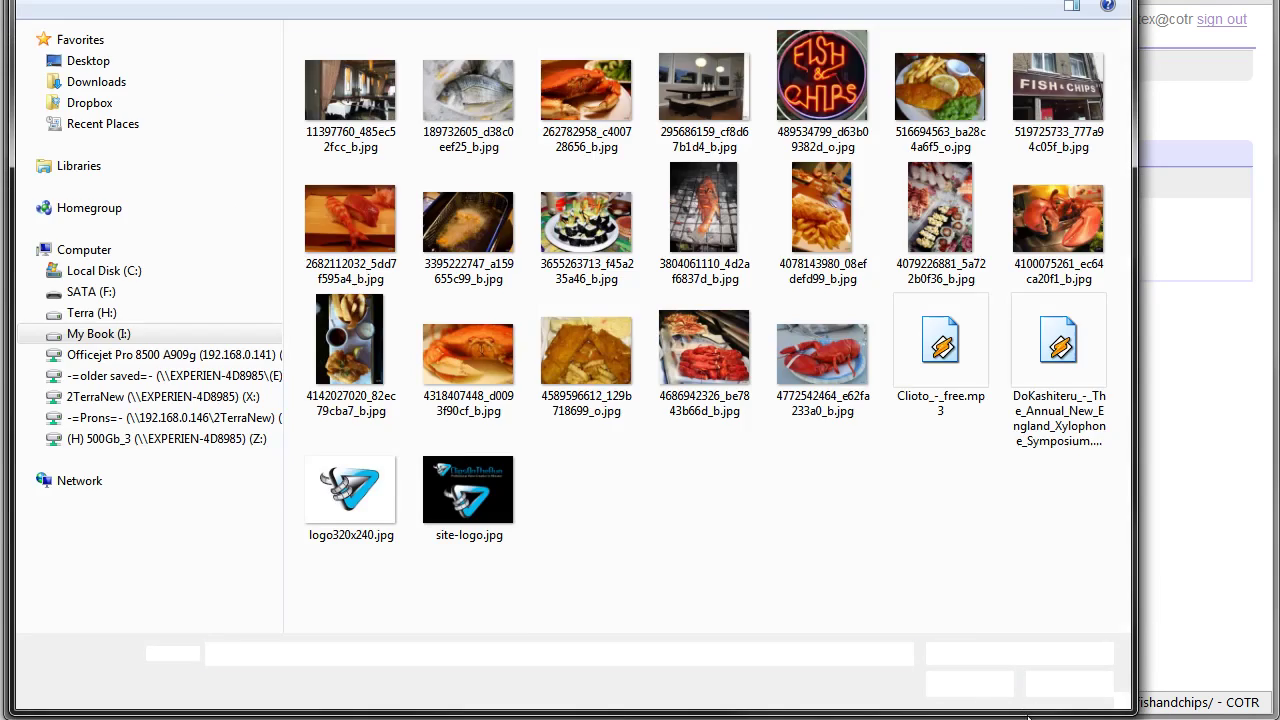
pyautogui.doubleClick(459, 103)
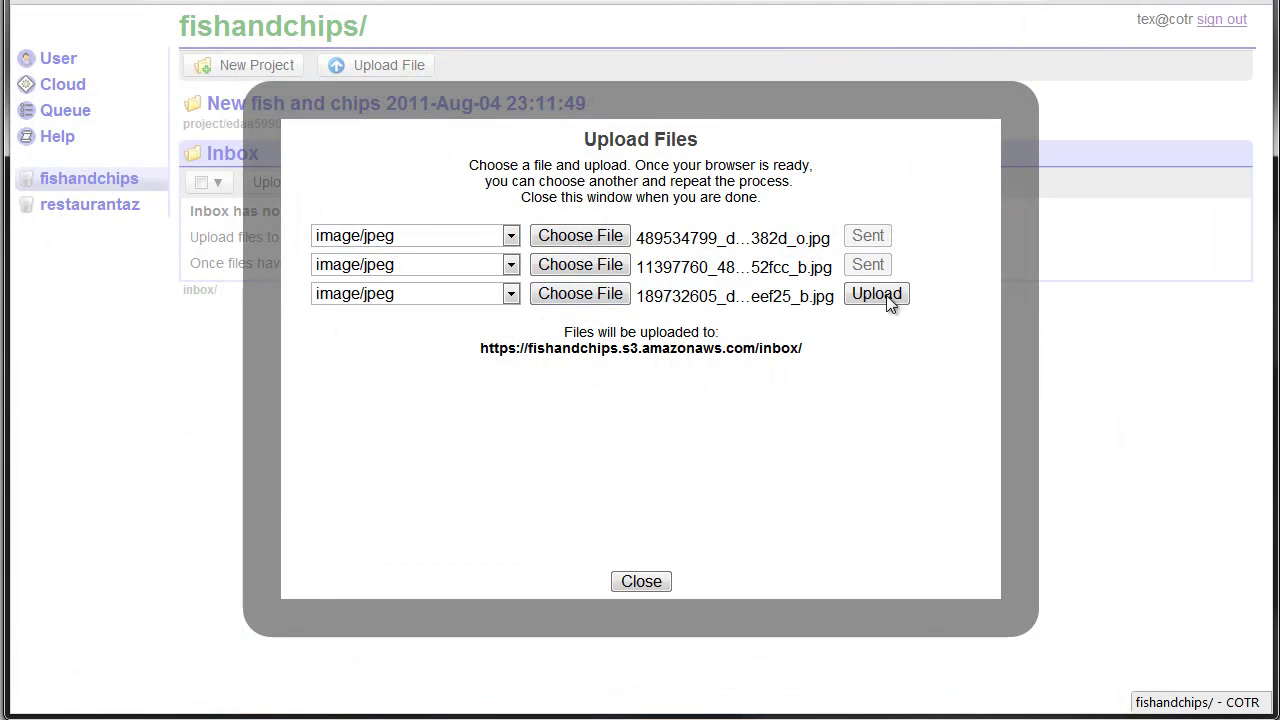
pyautogui.click(889, 296)
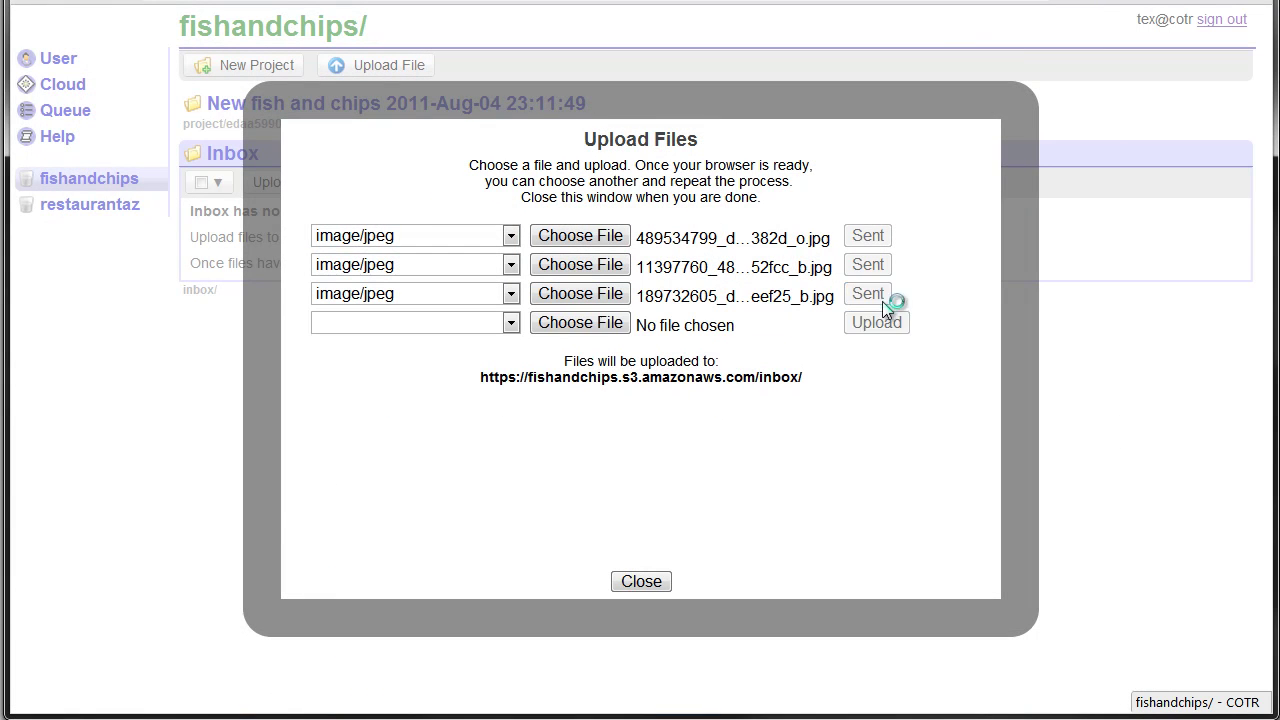
pyautogui.click(578, 326)
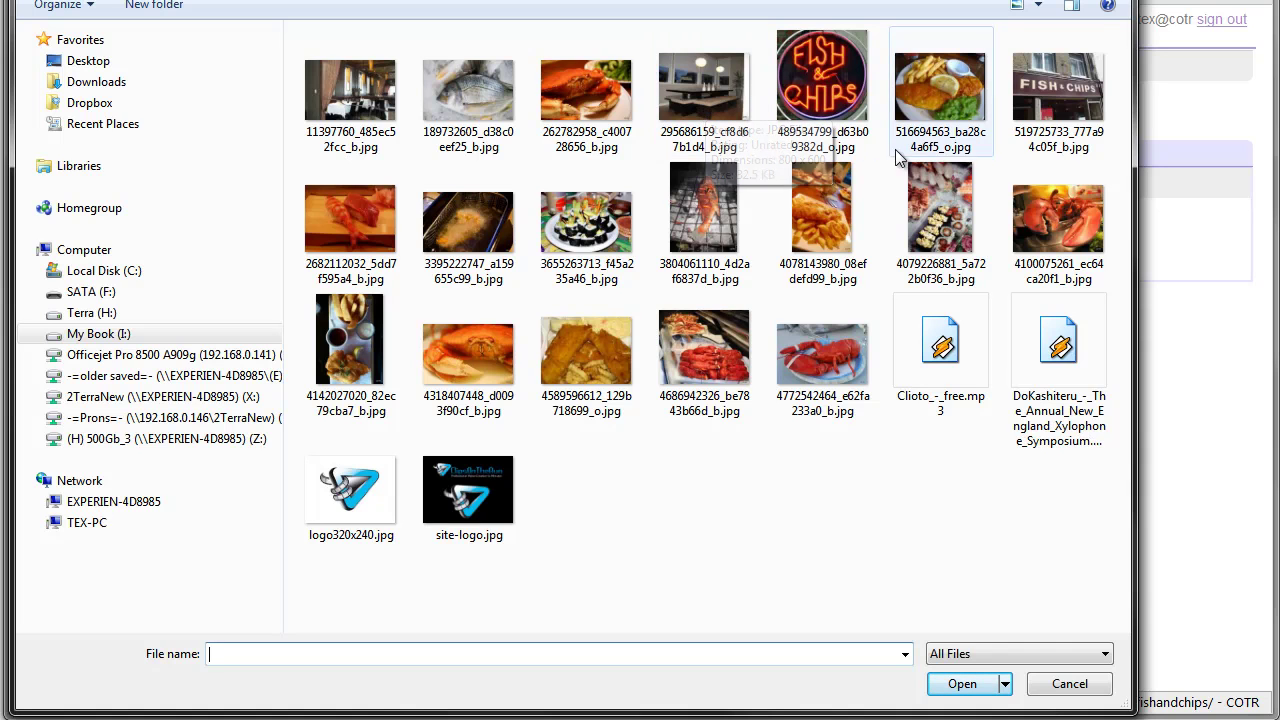
pyautogui.doubleClick(1071, 106)
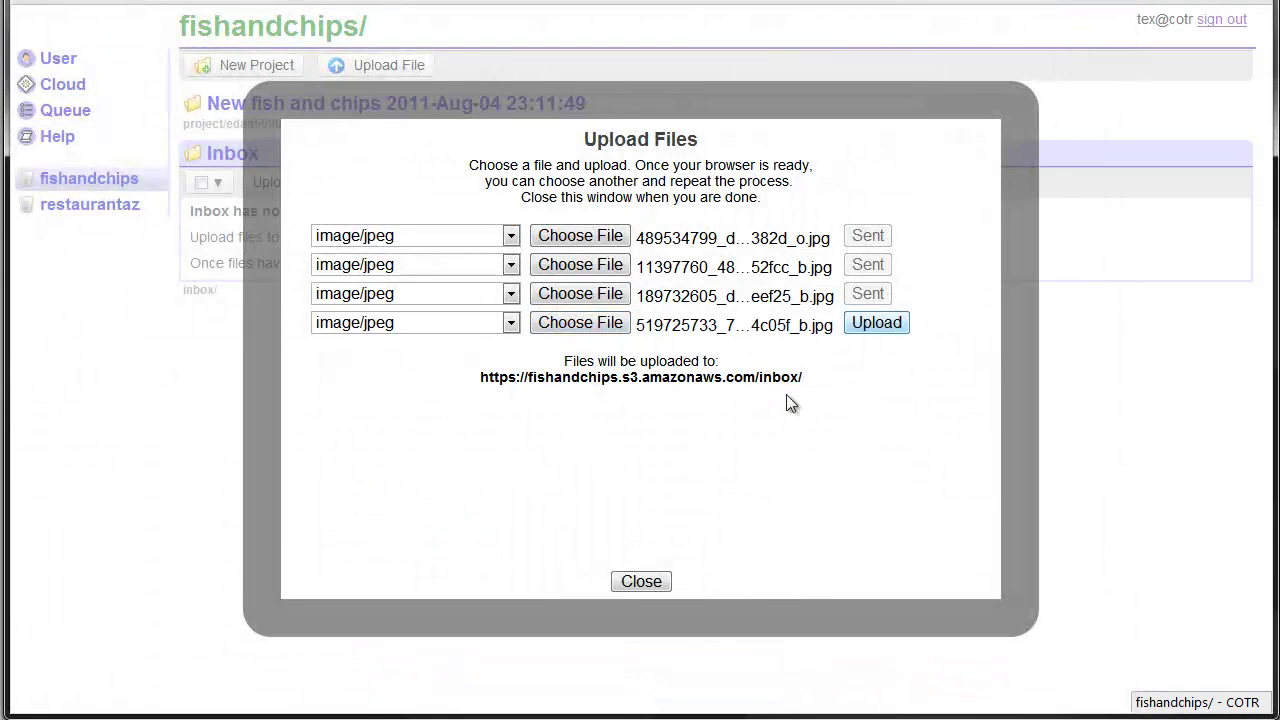
pyautogui.click(868, 326)
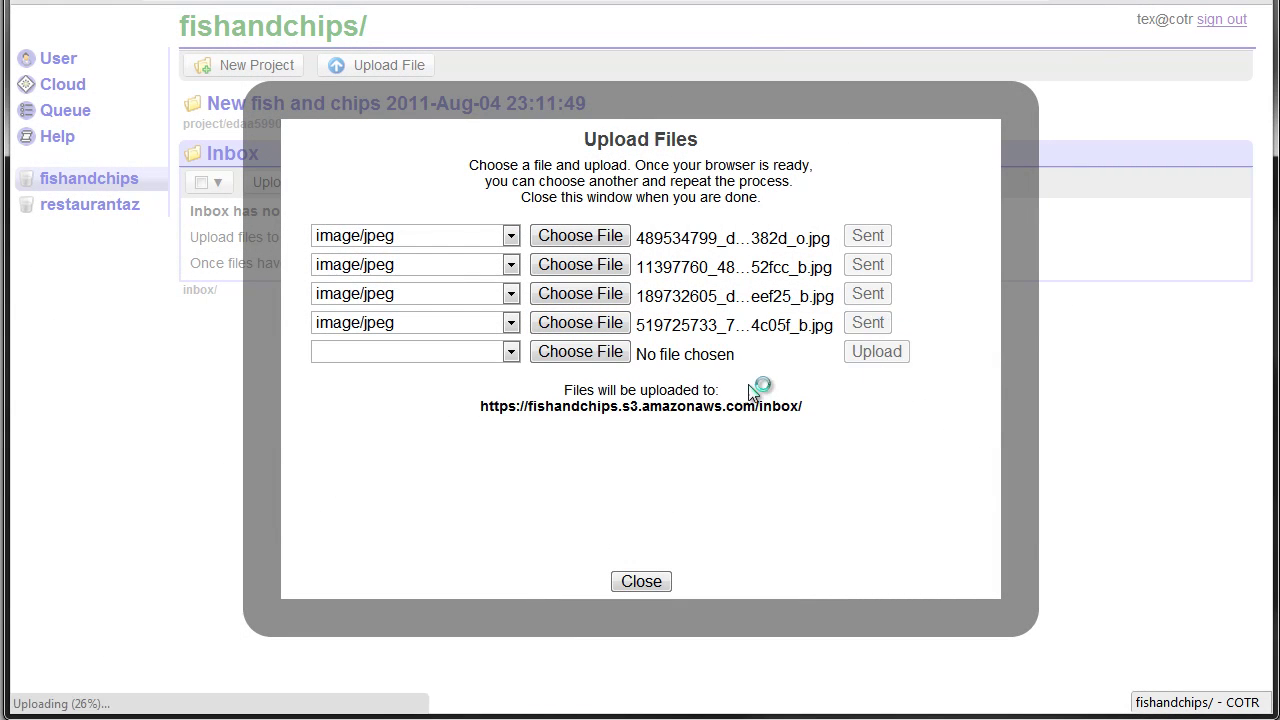
pyautogui.click(601, 349)
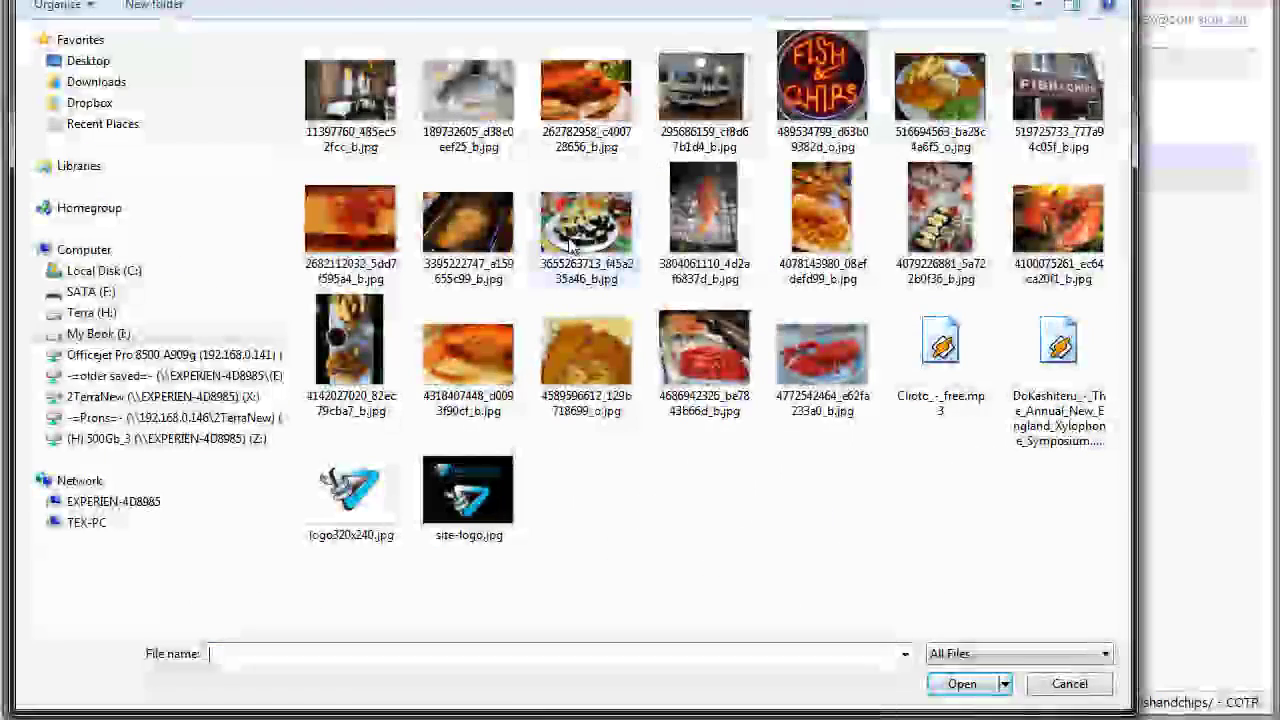
pyautogui.doubleClick(573, 244)
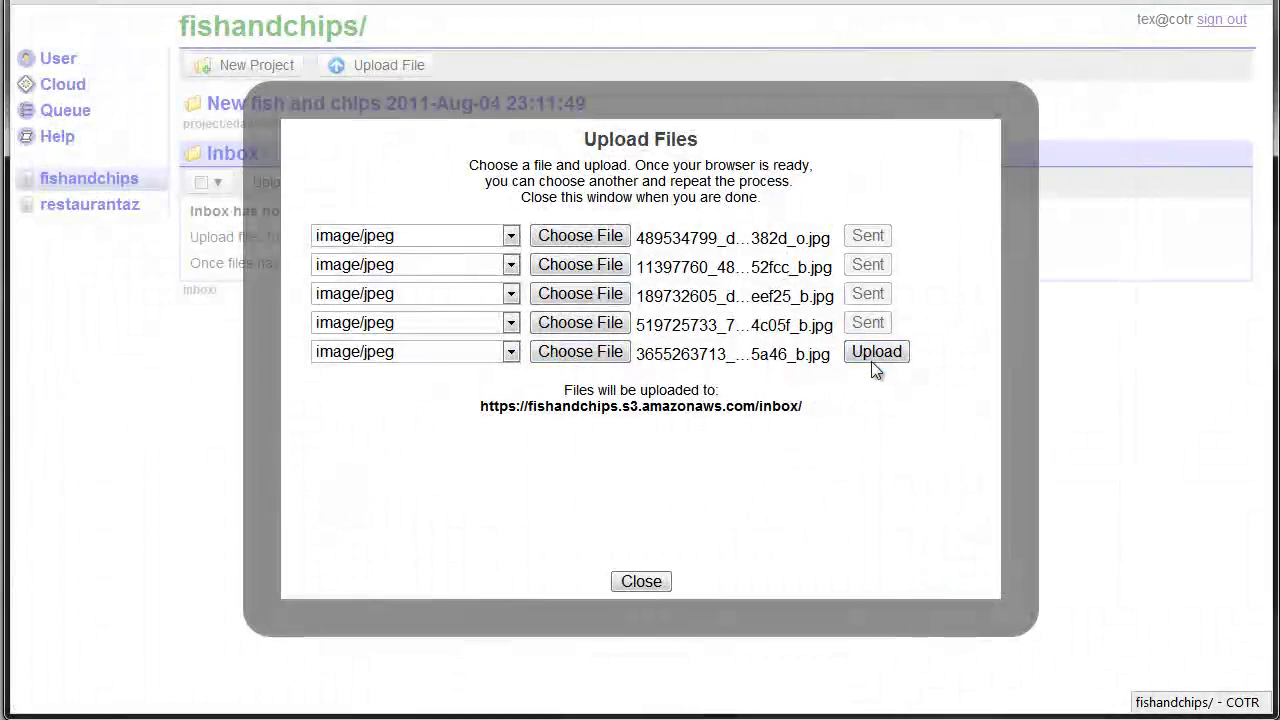
pyautogui.click(872, 355)
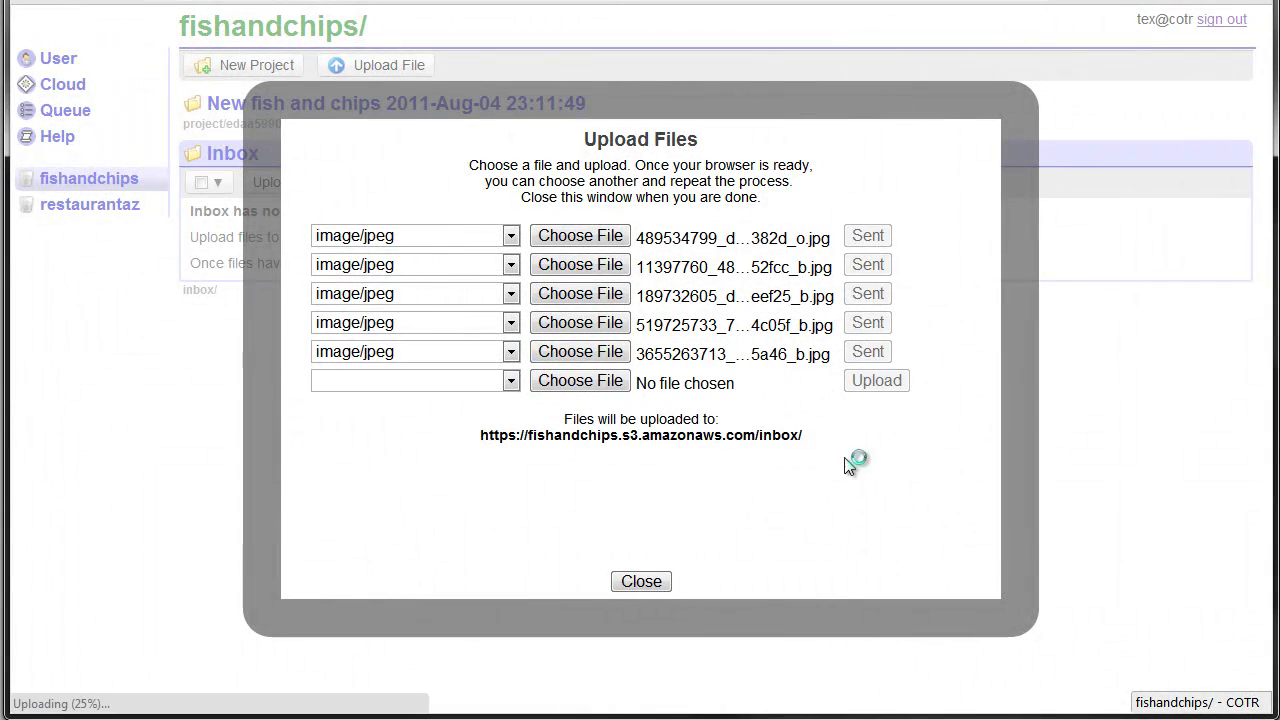
pyautogui.click(604, 388)
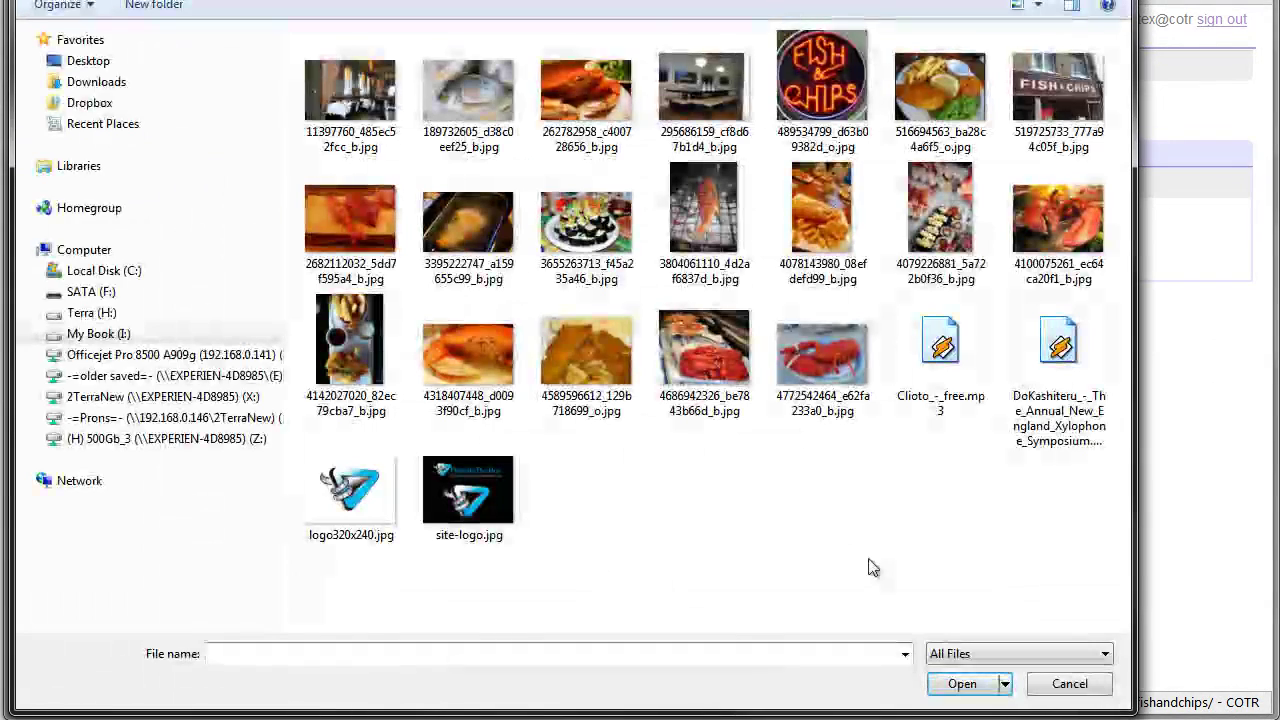
pyautogui.doubleClick(362, 357)
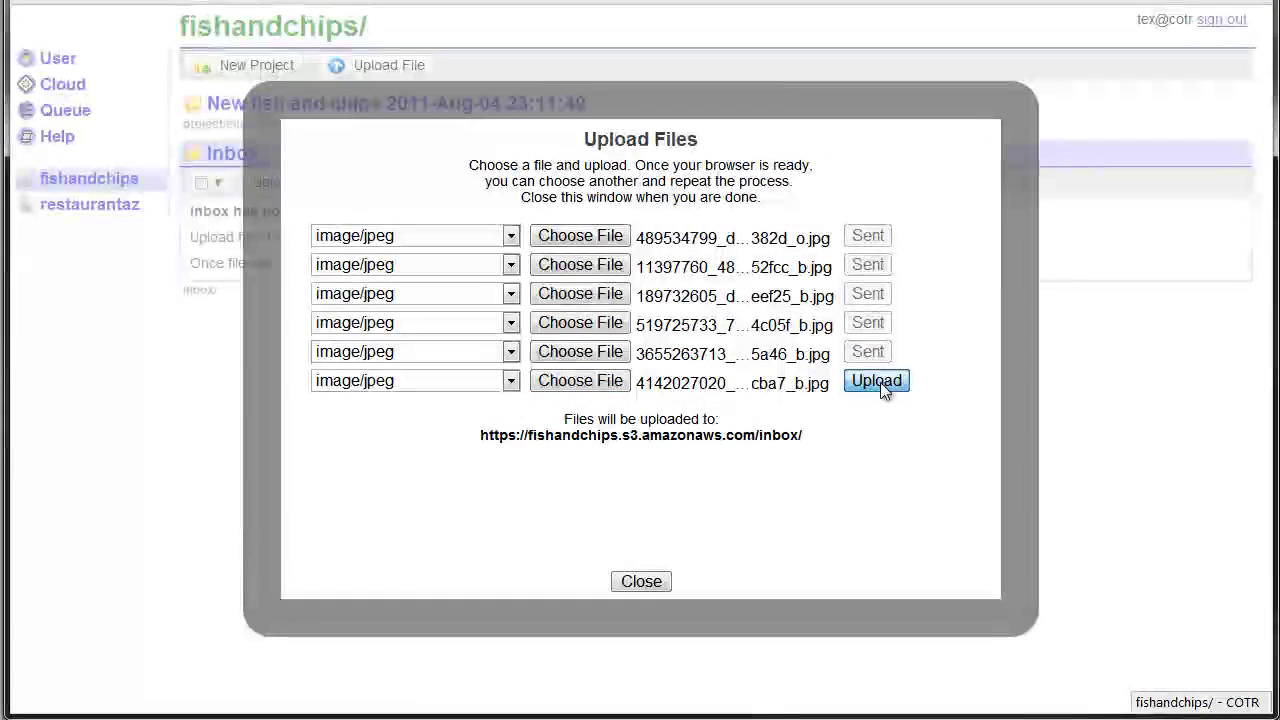
pyautogui.click(878, 381)
pyautogui.click(585, 409)
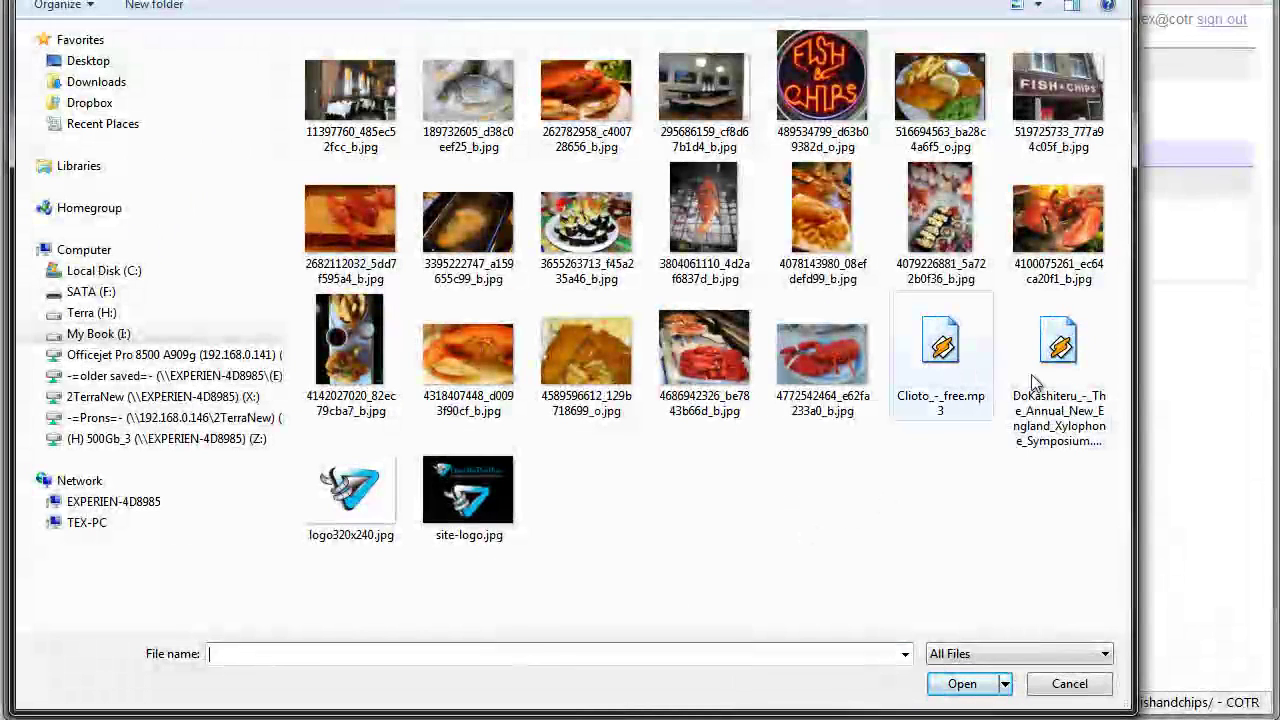
pyautogui.doubleClick(940, 350)
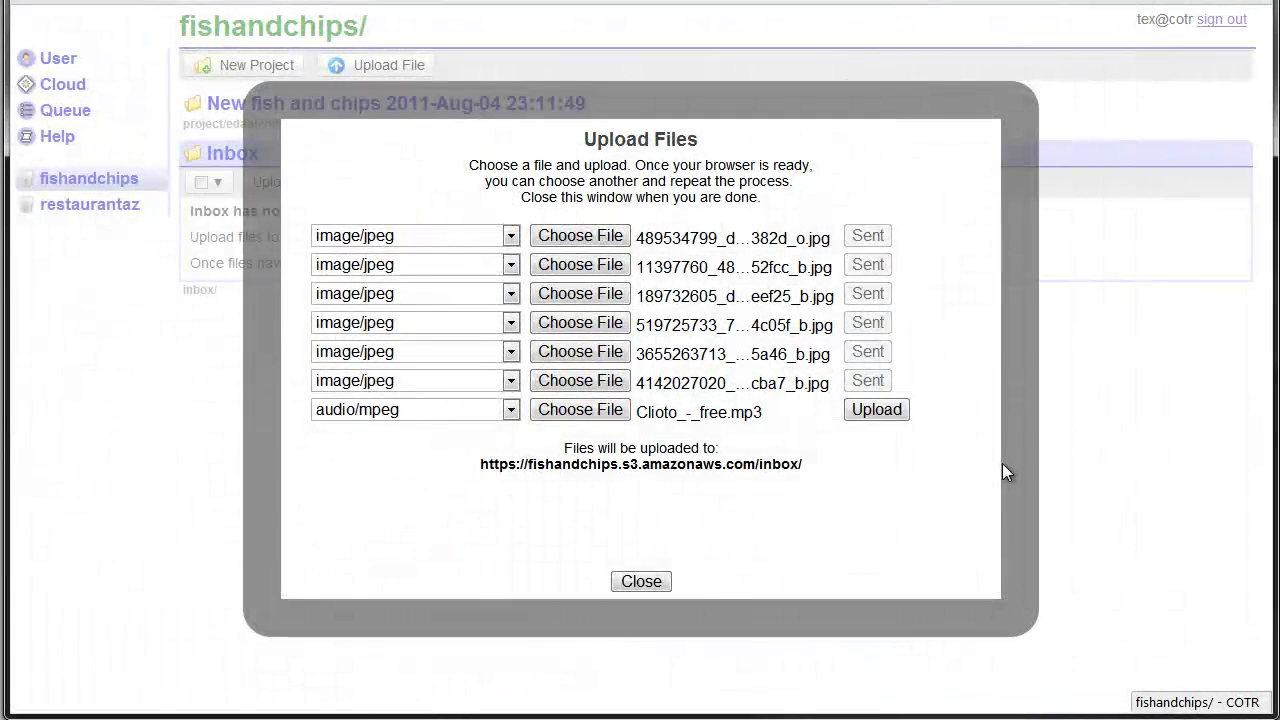
pyautogui.click(896, 409)
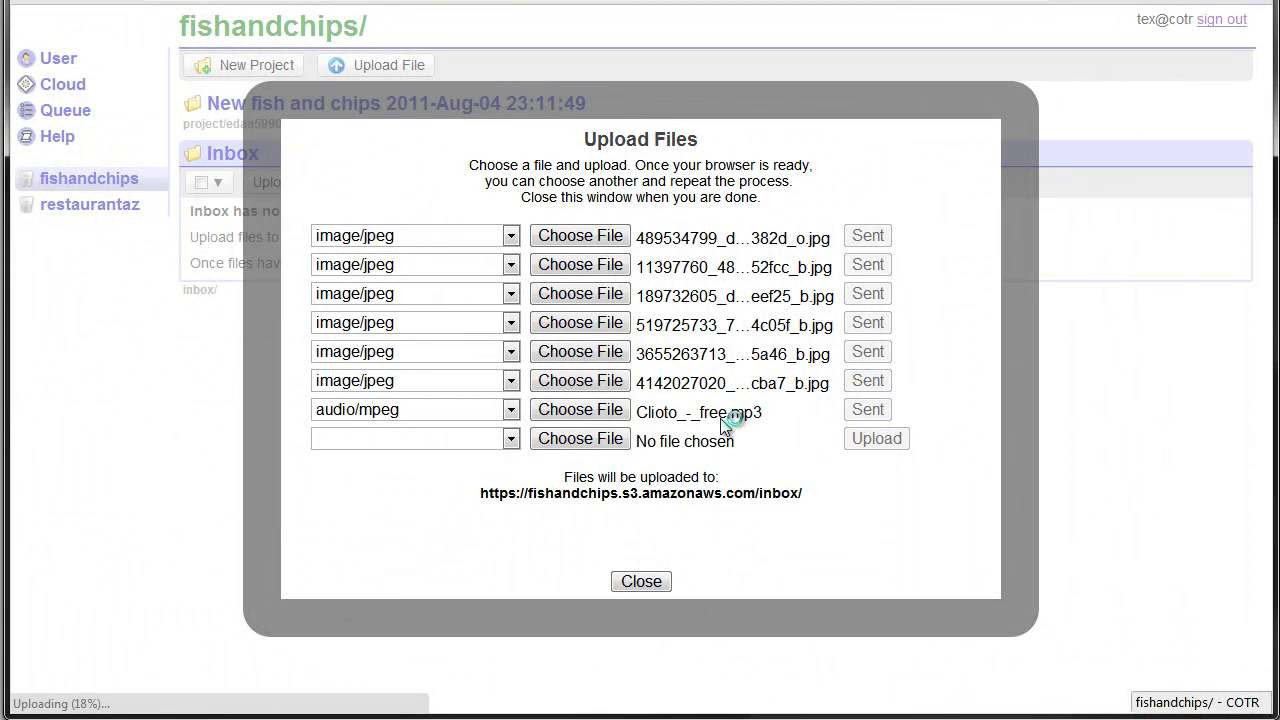
pyautogui.click(652, 582)
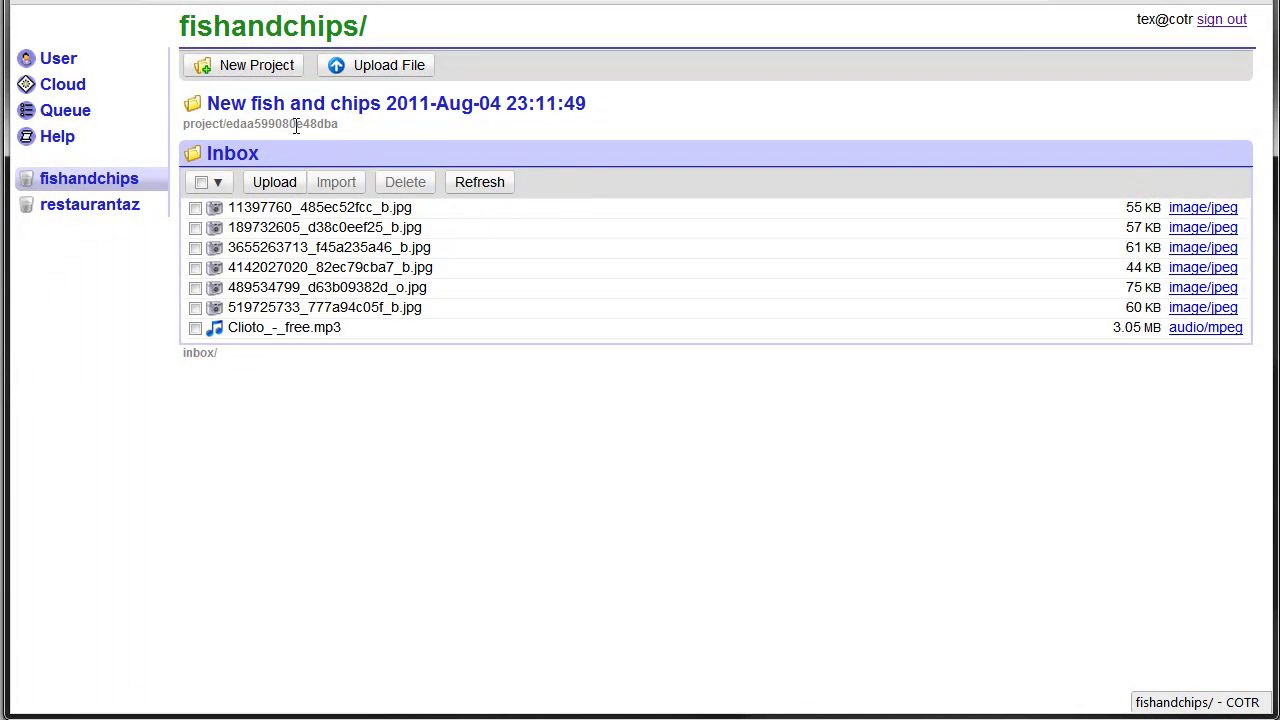
# Step: Import all files in the Inbox into the project New fish and chips 2011-Aug-04 23:11:49
pyautogui.click(213, 184)
pyautogui.click(205, 204)
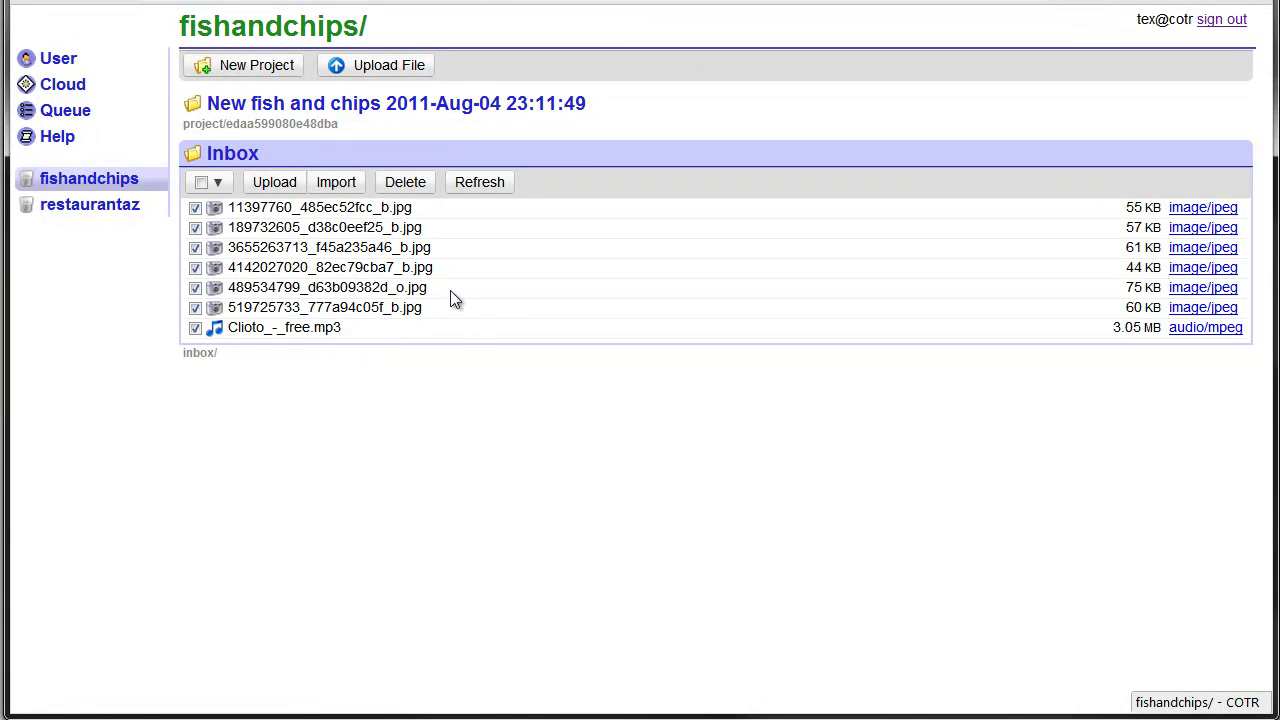
pyautogui.click(336, 185)
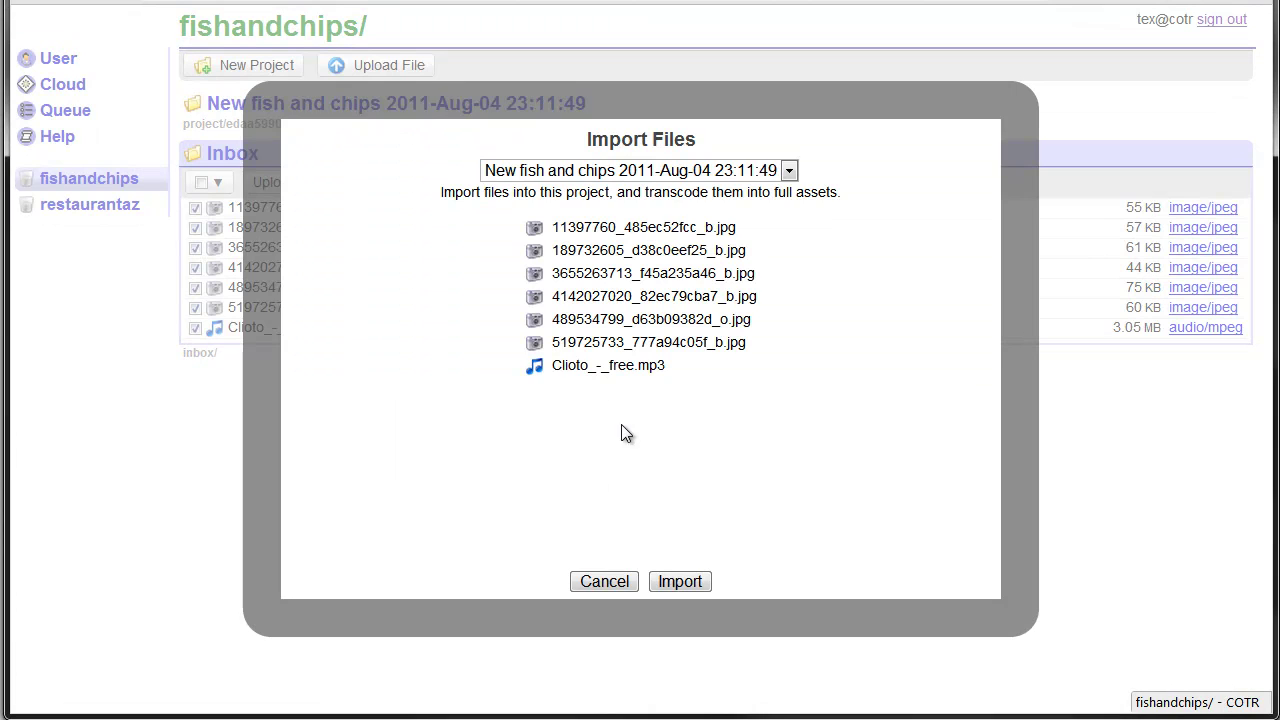
pyautogui.click(601, 171)
pyautogui.click(600, 170)
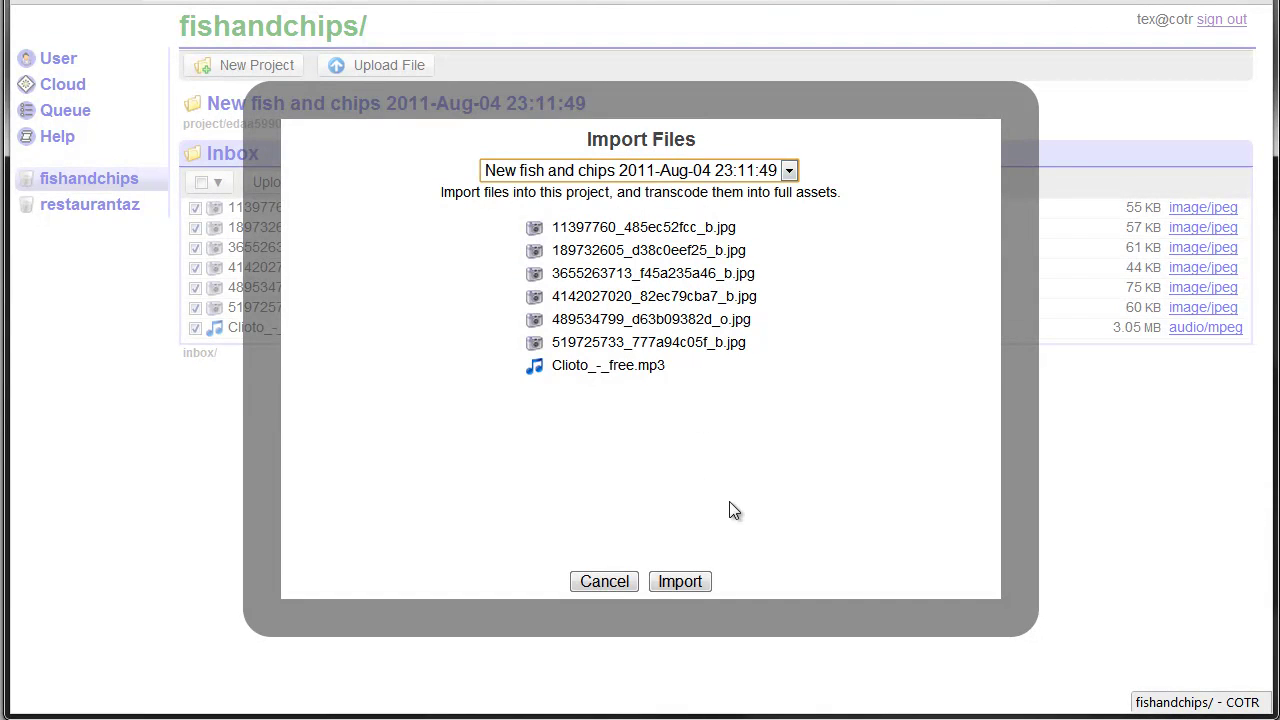
pyautogui.click(680, 582)
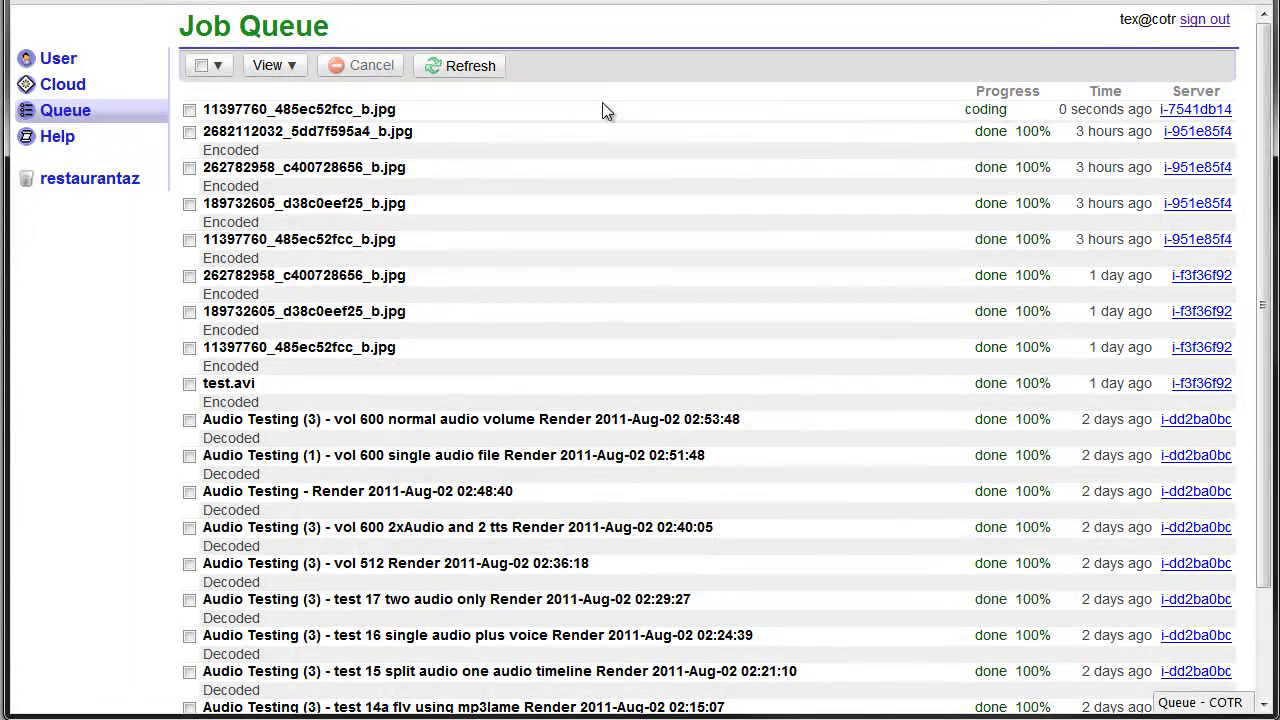
# Step: Refresh the Job Queue and check the encoding progress and times of the imported files
pyautogui.click(470, 66)
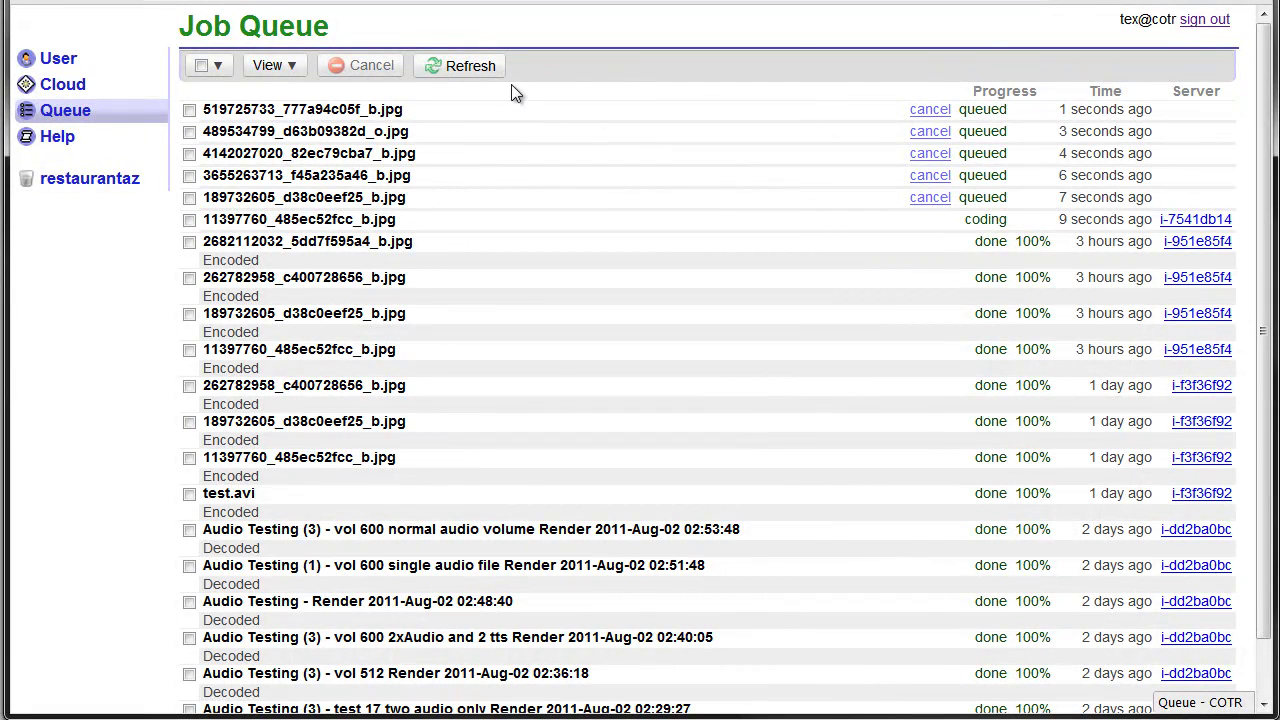
pyautogui.click(472, 68)
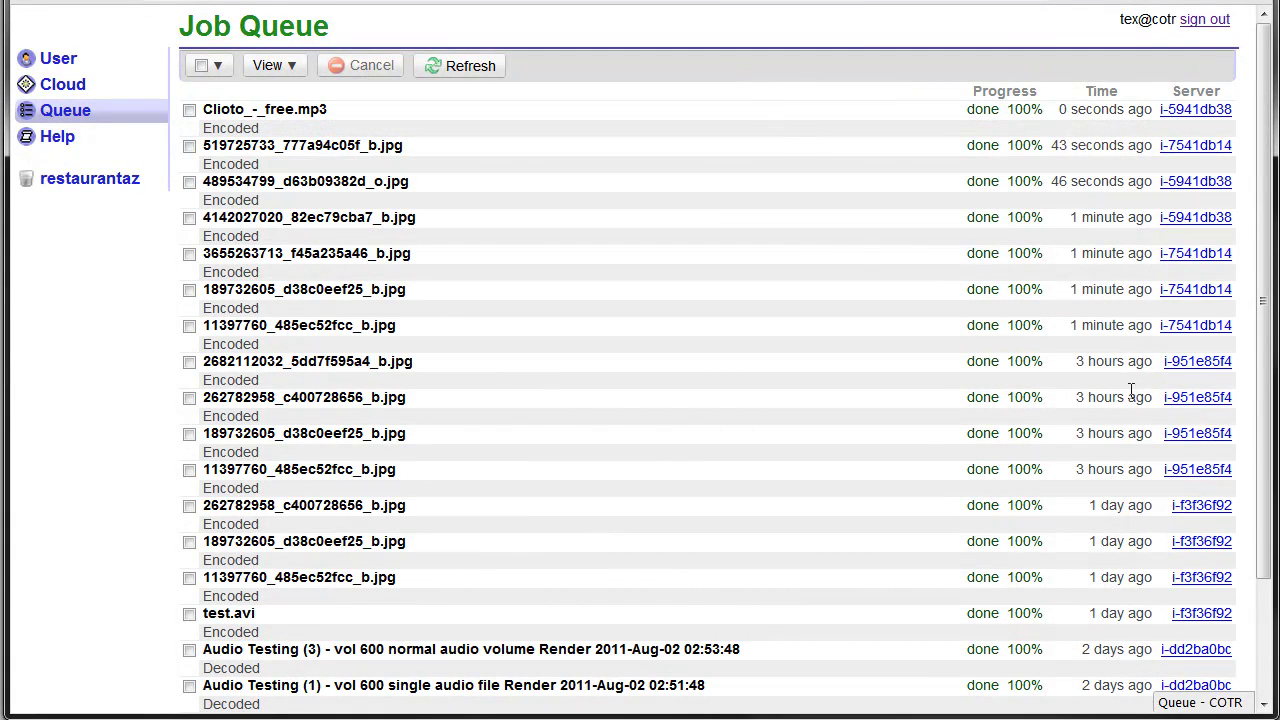
pyautogui.moveTo(1153, 324); pyautogui.dragTo(1072, 322)
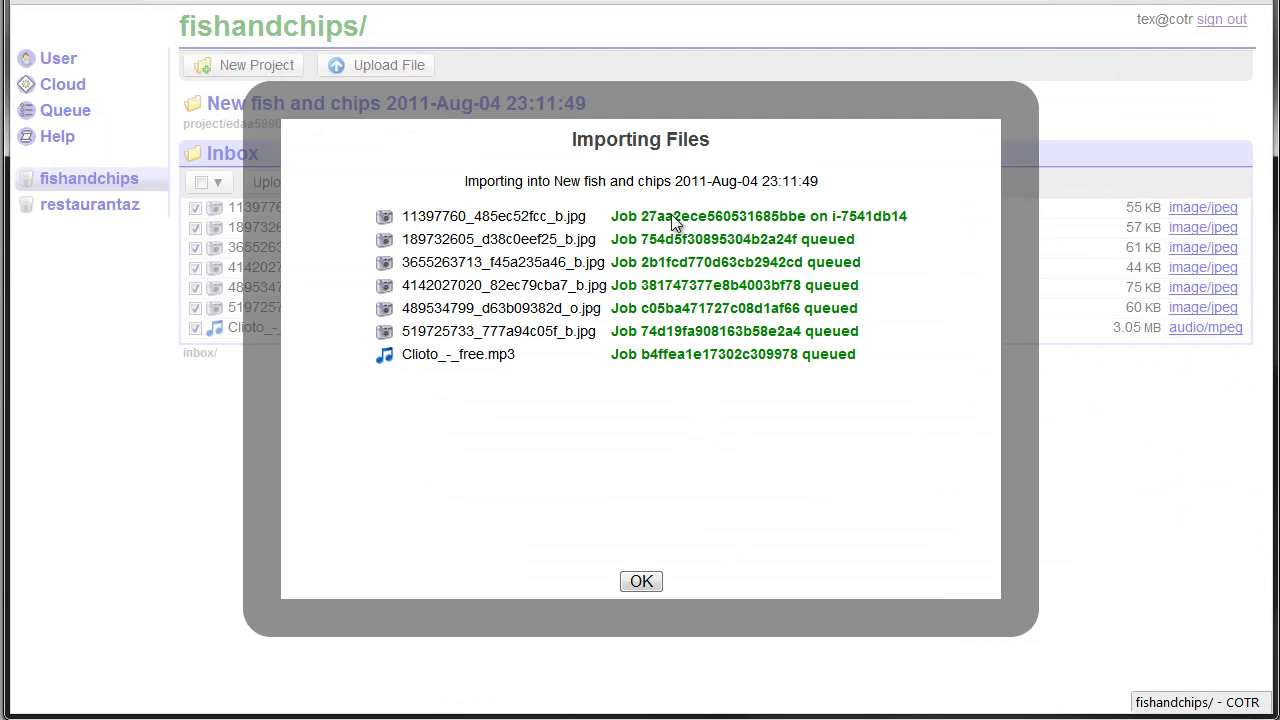
# Step: Dismiss the import report, collapse the Inbox and expand the New fish and chips project
pyautogui.click(639, 582)
pyautogui.click(477, 155)
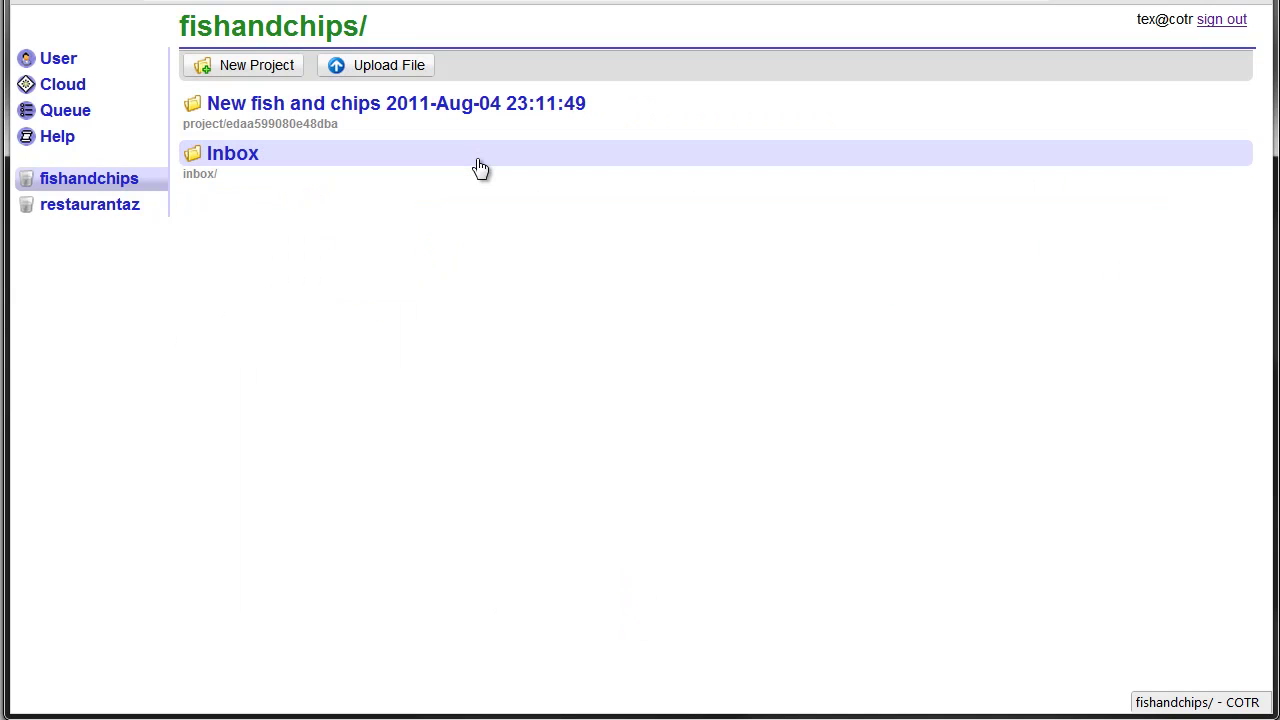
pyautogui.click(466, 108)
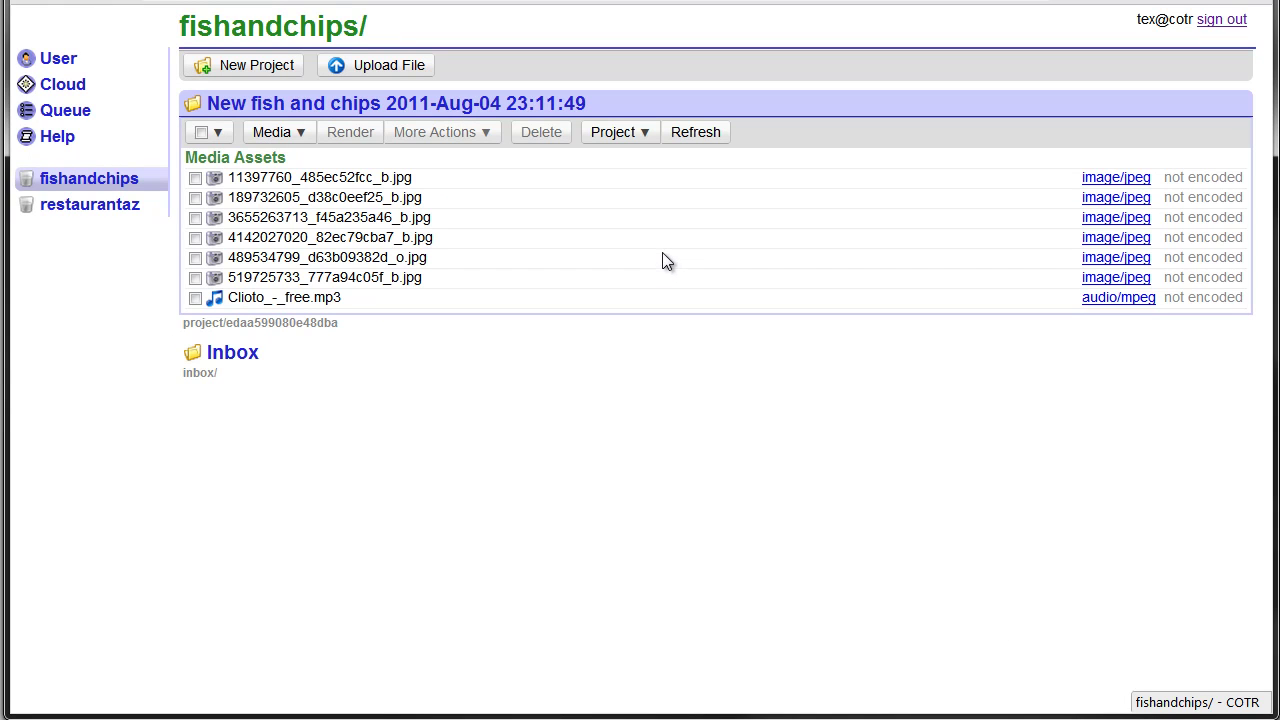
# Step: Create a MovieMasher 2.1 video mash named Johnnos fish and chips in the project
pyautogui.click(293, 132)
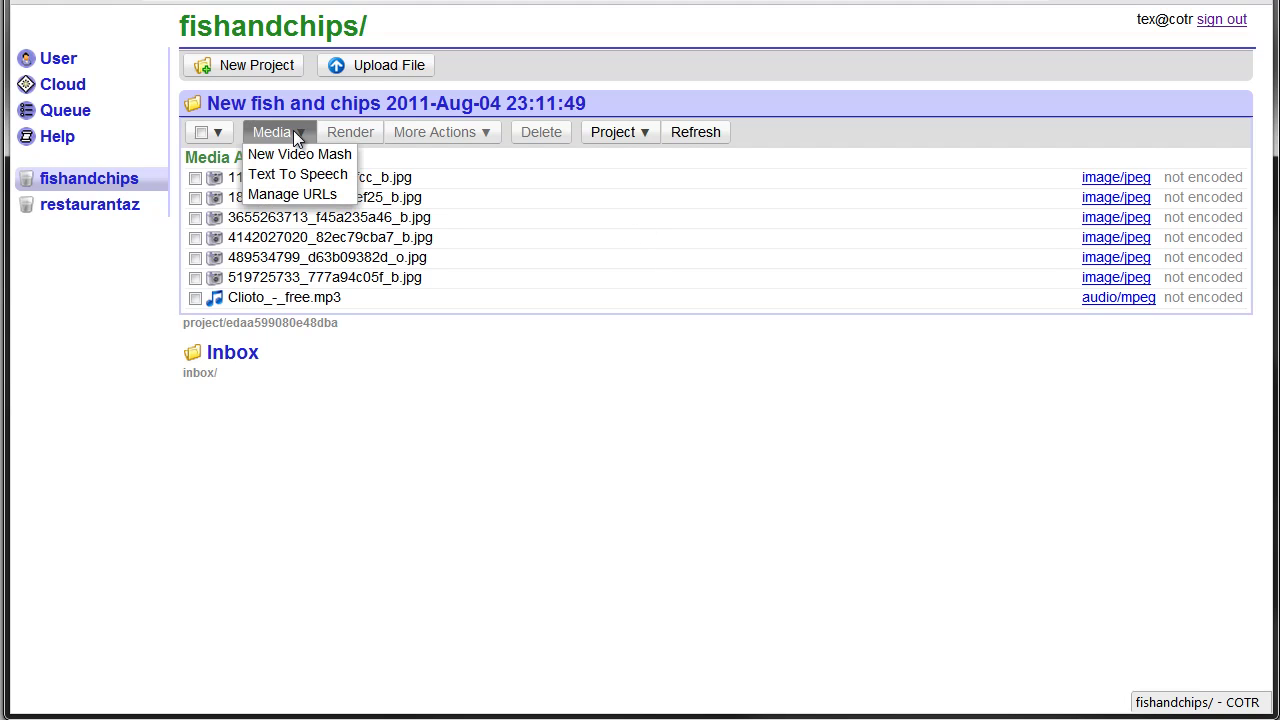
pyautogui.click(295, 156)
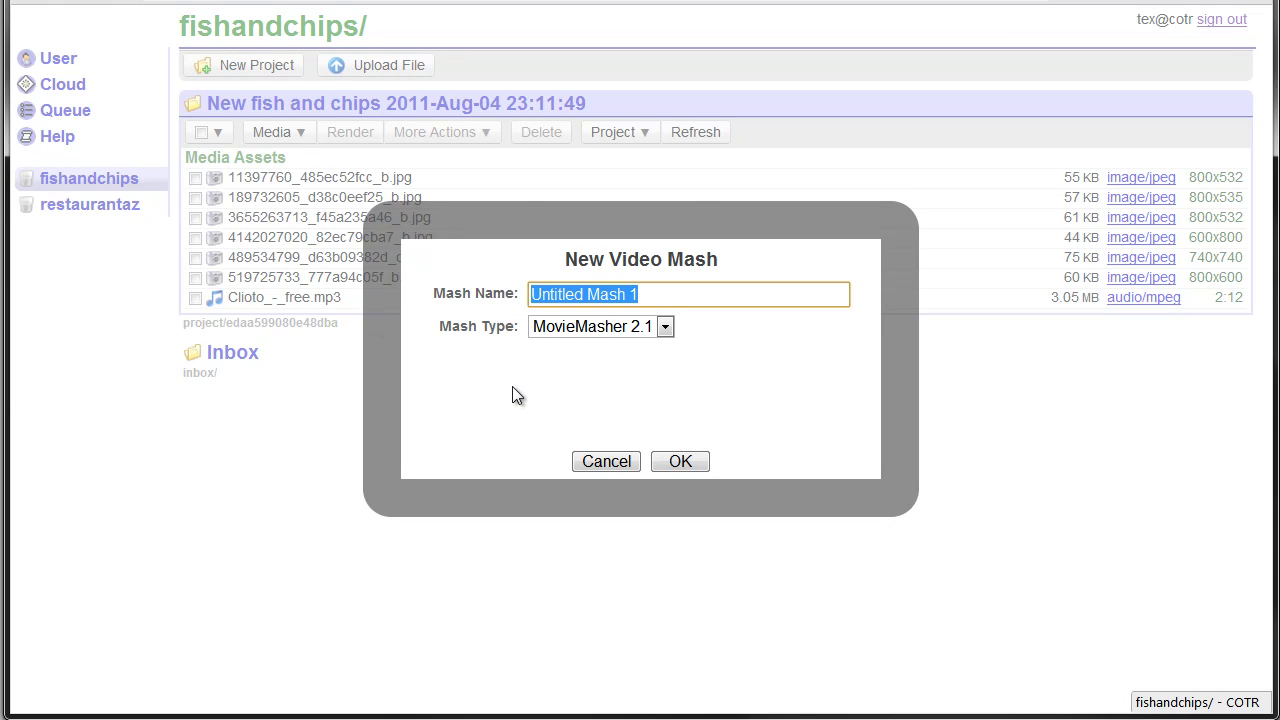
pyautogui.write('Johnnos ')
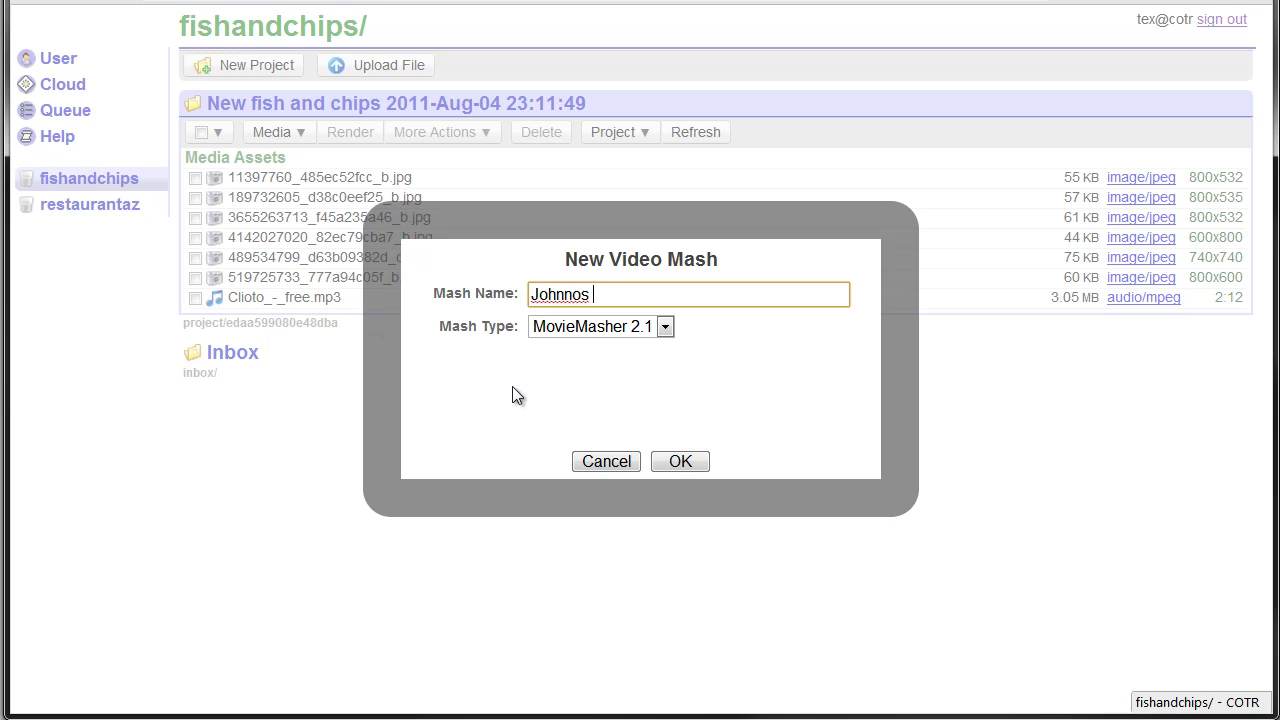
pyautogui.write('fish and chips')
pyautogui.click(678, 462)
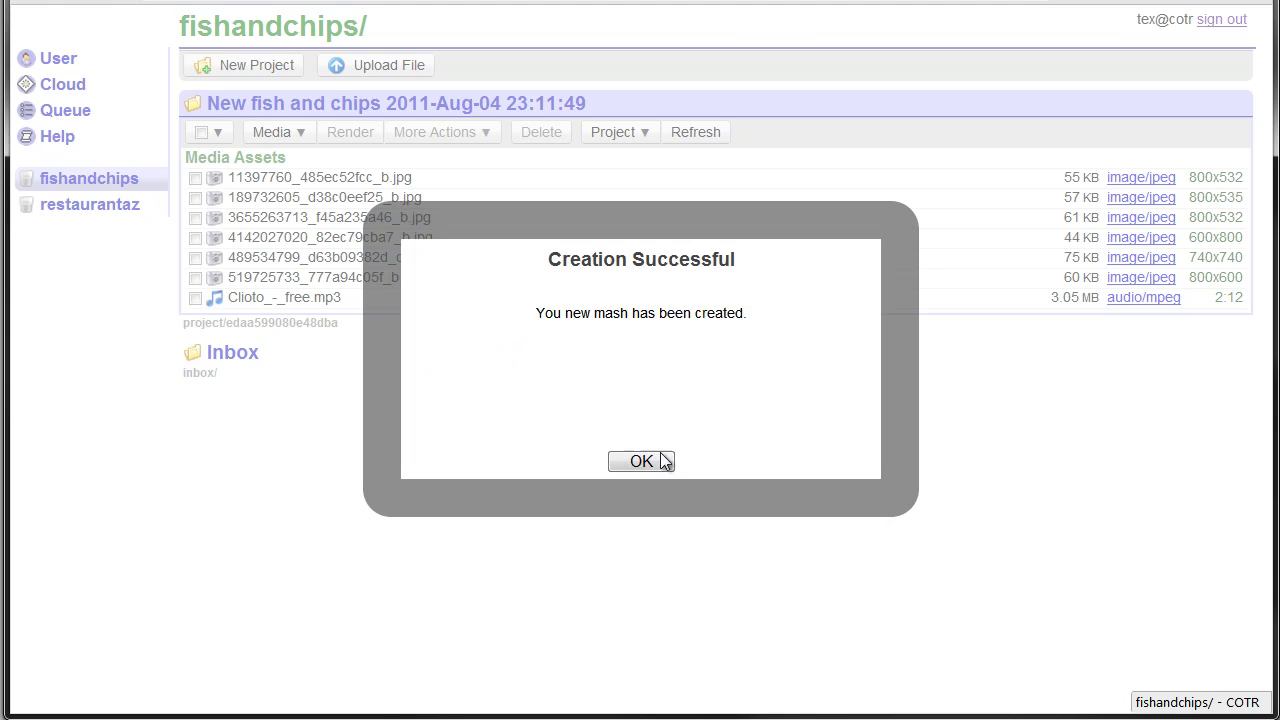
pyautogui.click(648, 460)
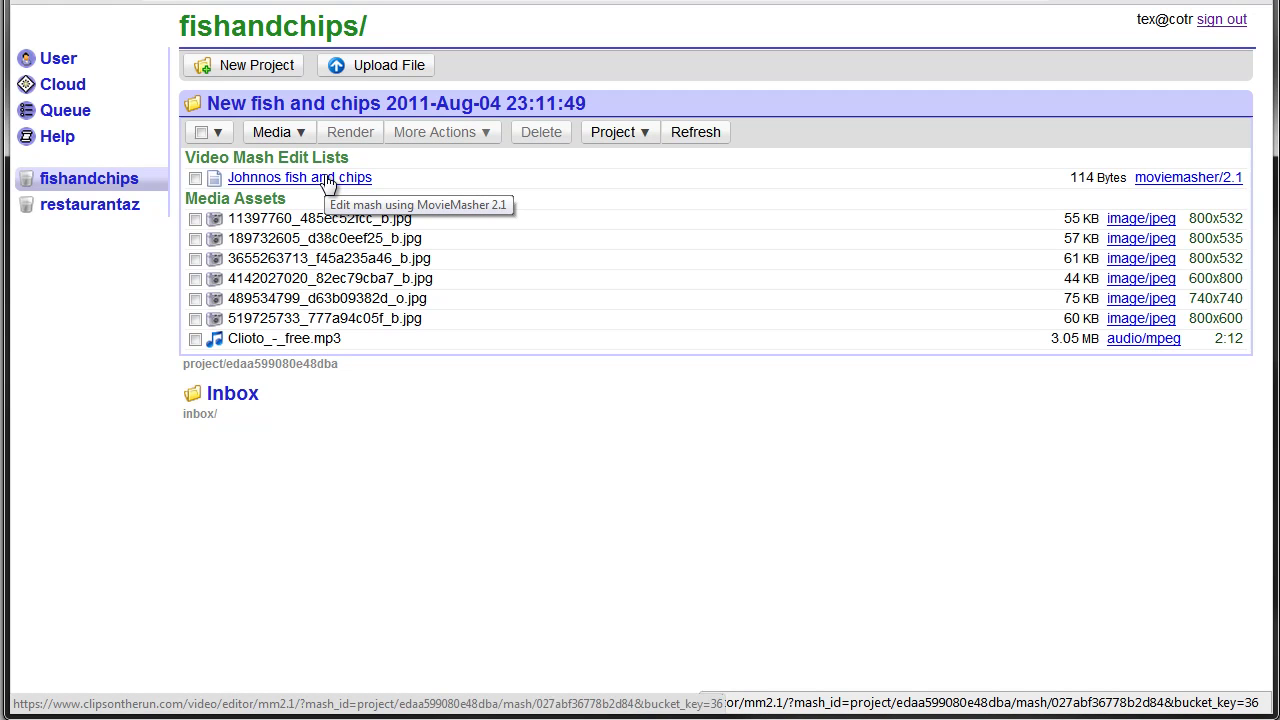
# Step: Generate a text-to-speech asset reading "This is the best fish and chip shop in arizona" with Google Speech (experimental) in English
pyautogui.click(299, 131)
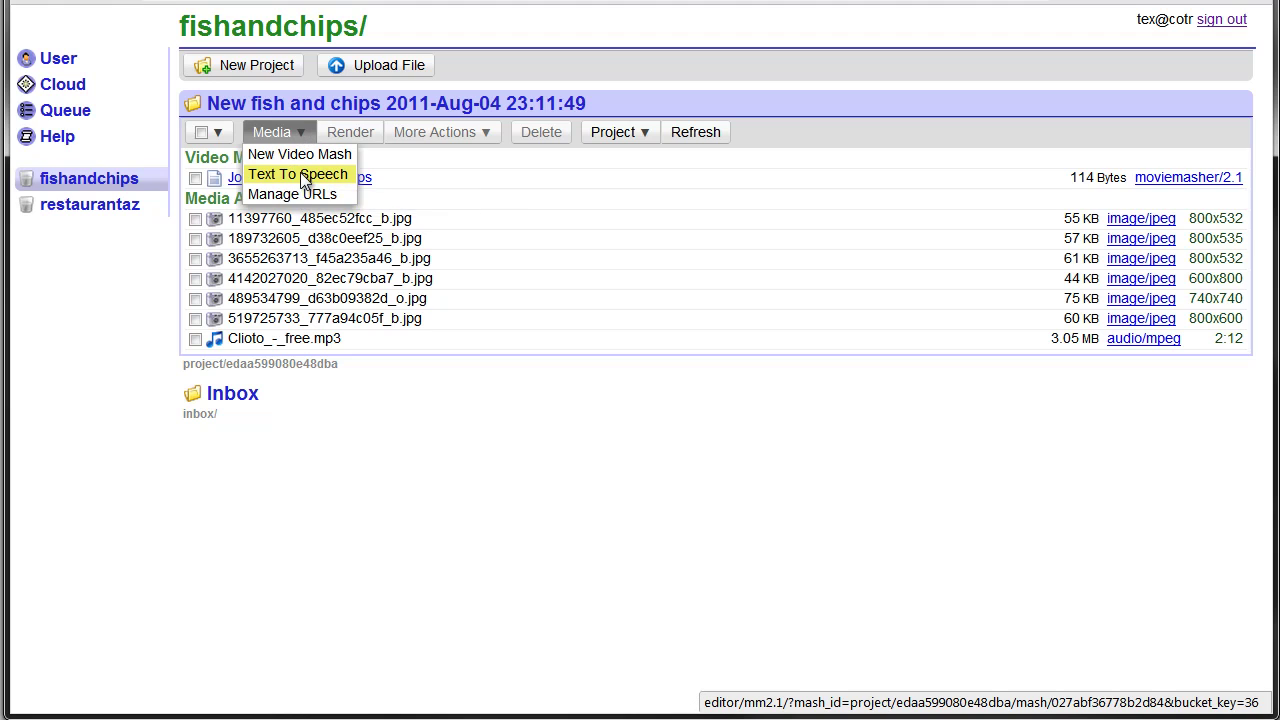
pyautogui.click(303, 176)
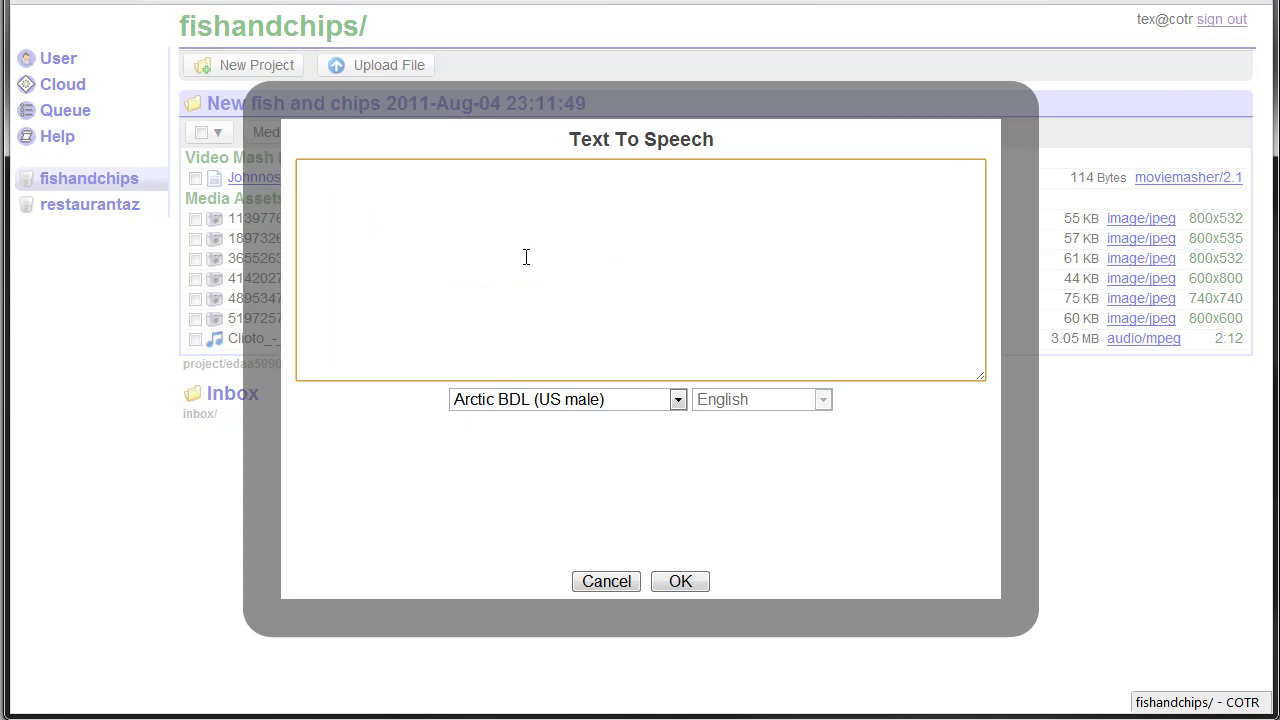
pyautogui.write('This ')
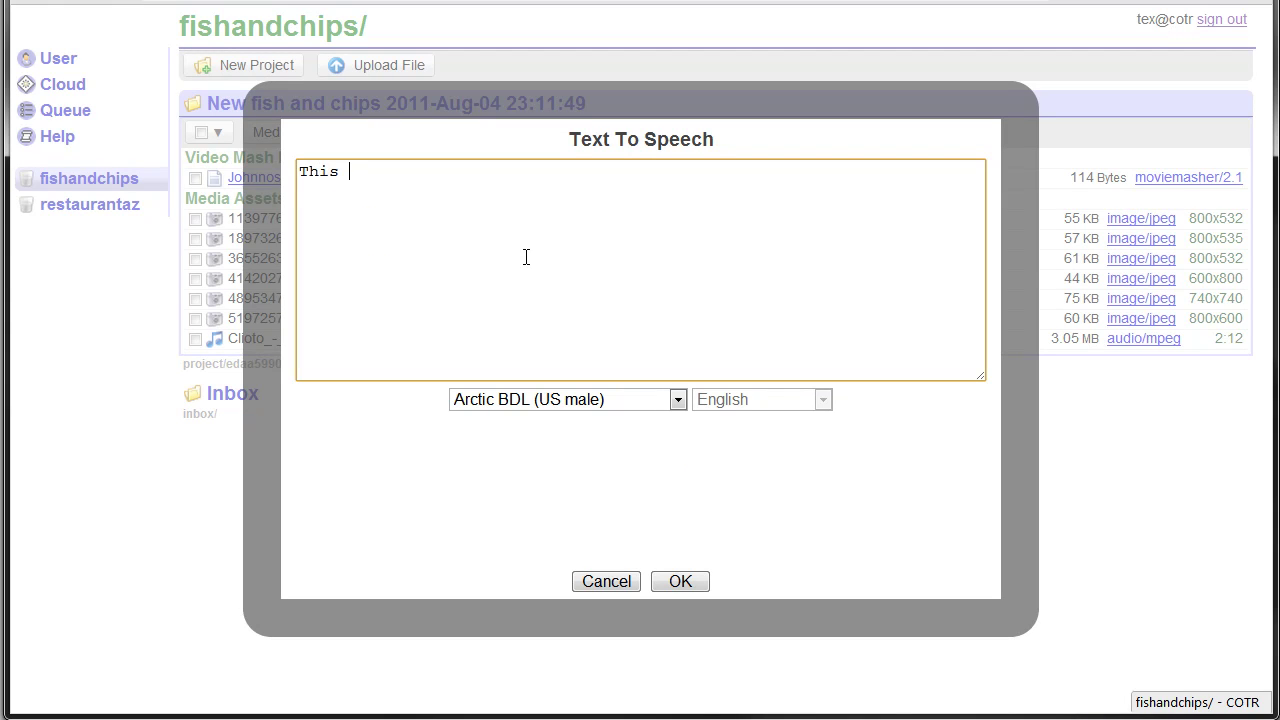
pyautogui.write('is the best fish and ch')
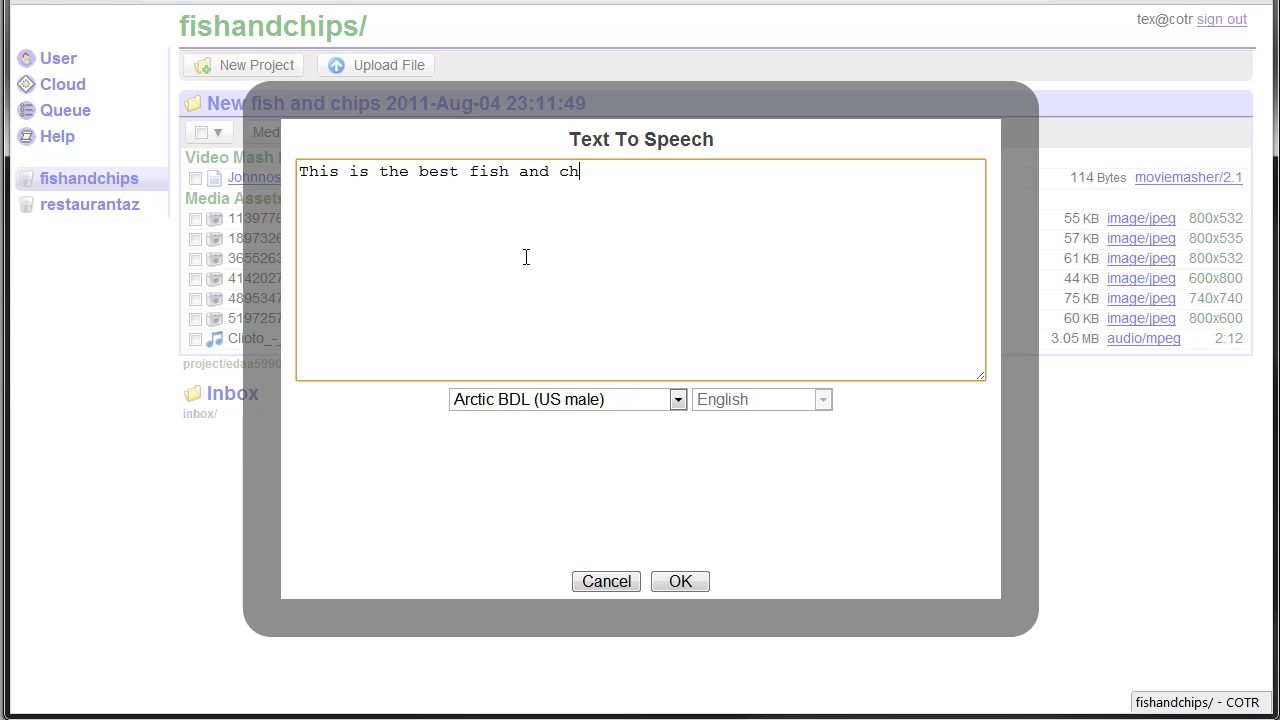
pyautogui.write('ip shop in ')
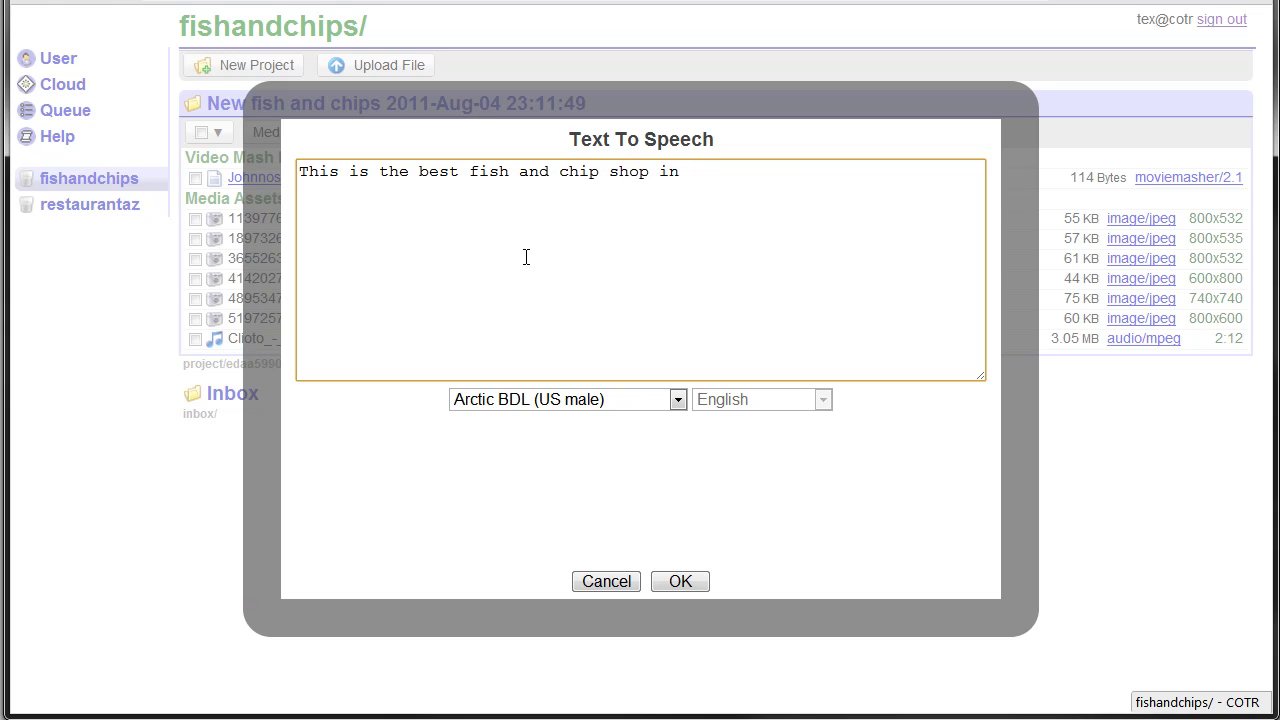
pyautogui.write('arizona')
pyautogui.click(565, 399)
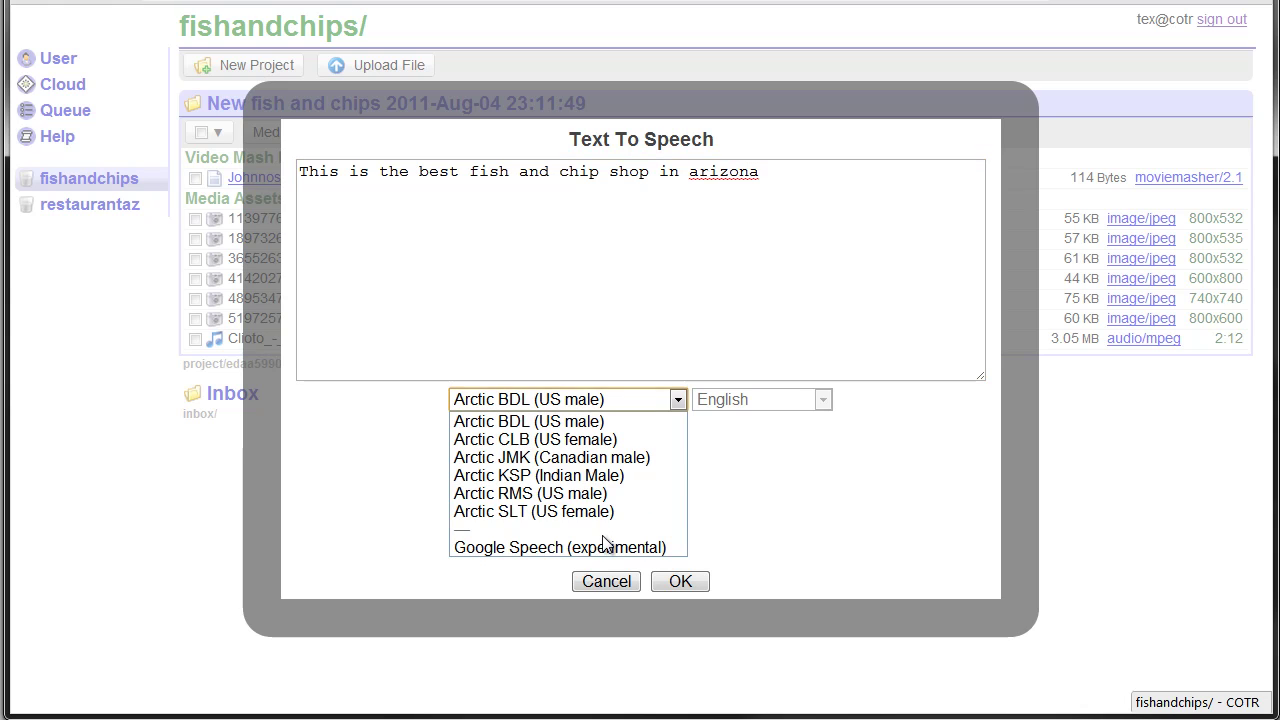
pyautogui.click(598, 540)
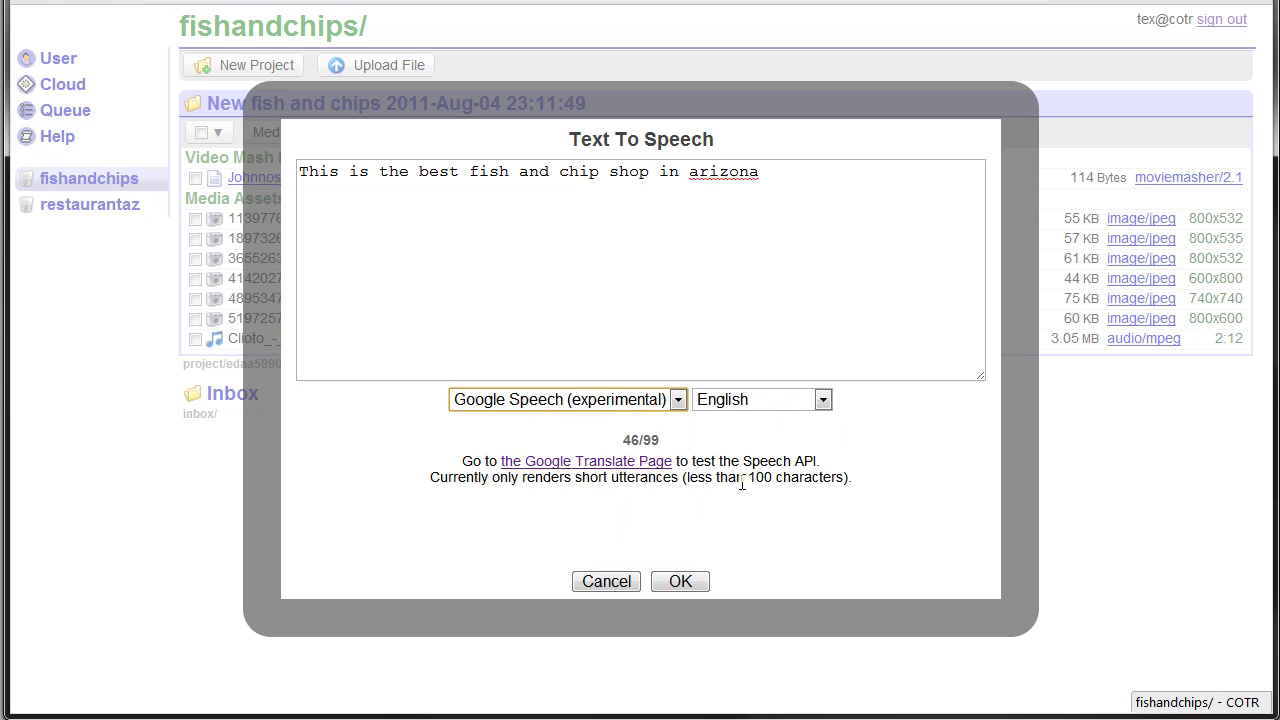
pyautogui.click(680, 582)
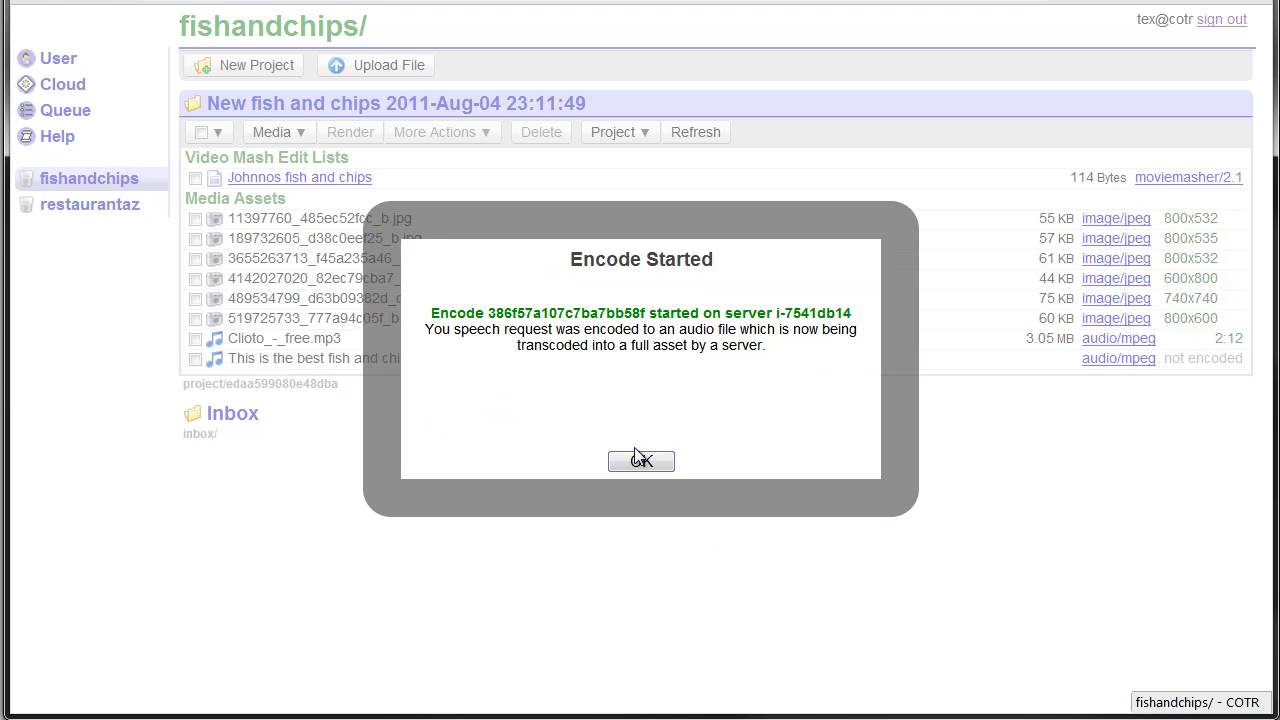
pyautogui.click(640, 459)
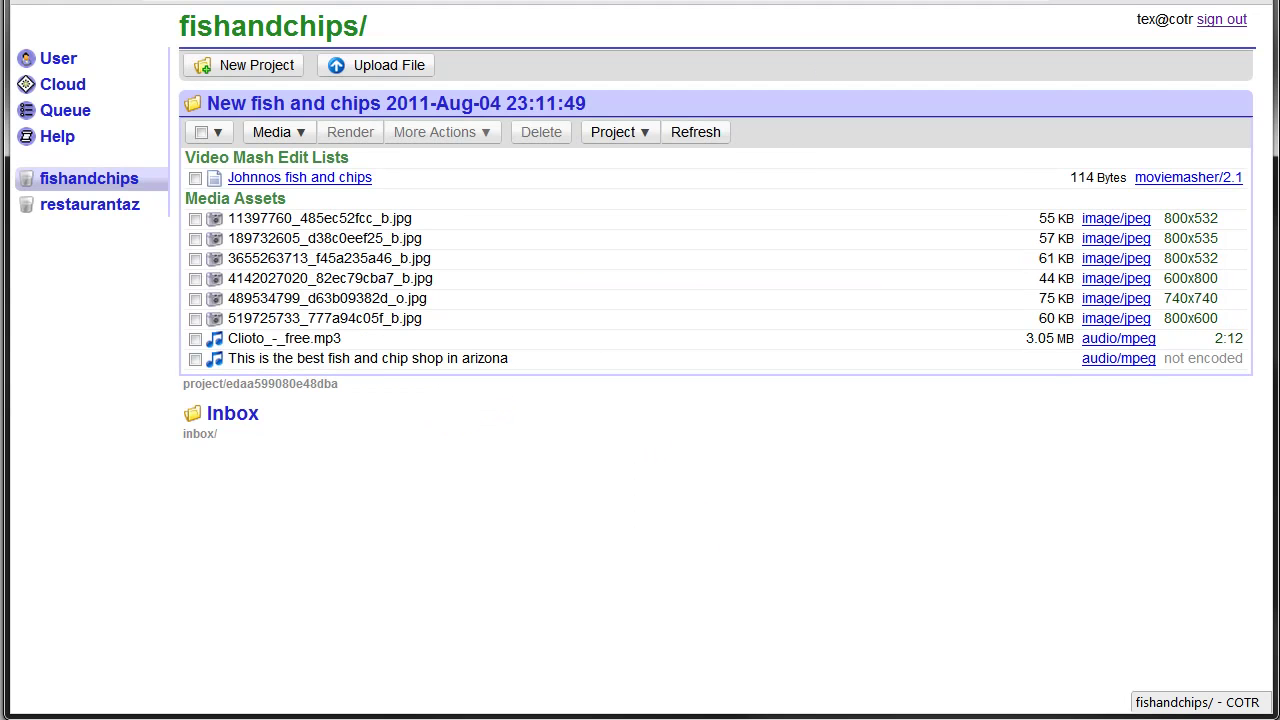
# Step: Check the Job Queue and rename the text-to-speech audio as "TTS - This is the best fish and chip shop in arizona"
pyautogui.click(65, 110)
pyautogui.click(484, 64)
pyautogui.click(380, 357)
pyautogui.click(510, 358)
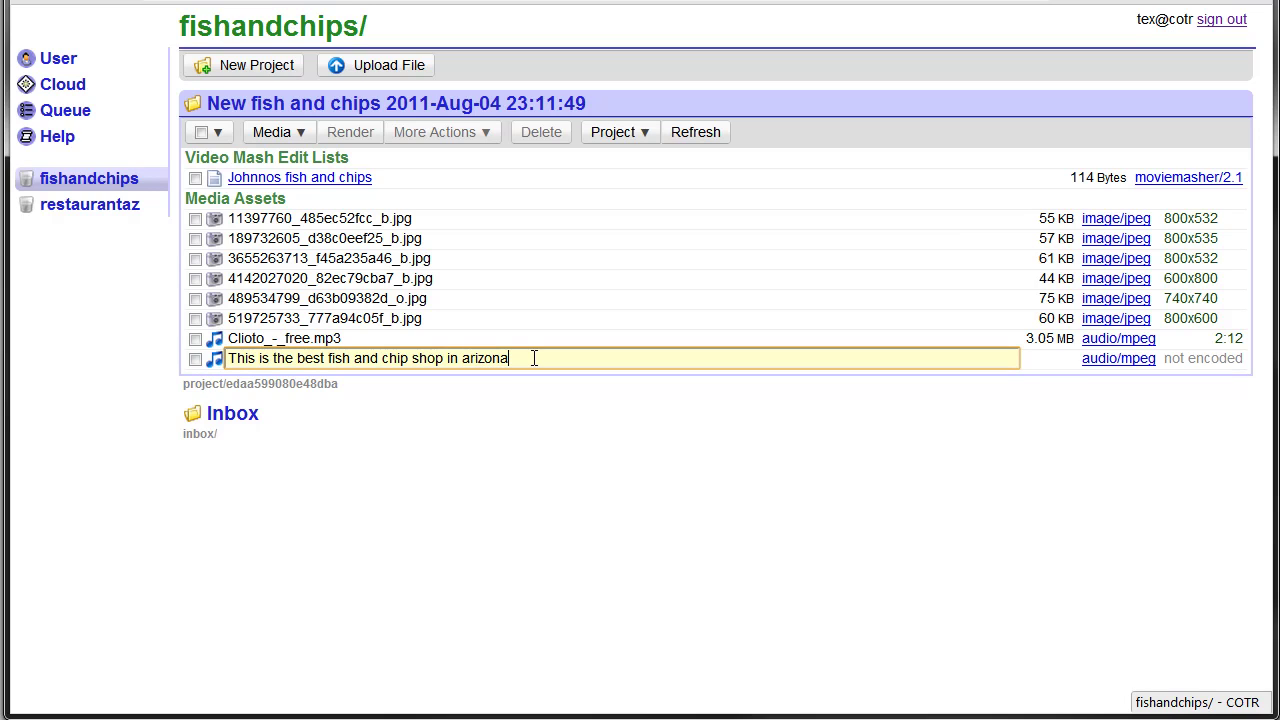
pyautogui.click(489, 318)
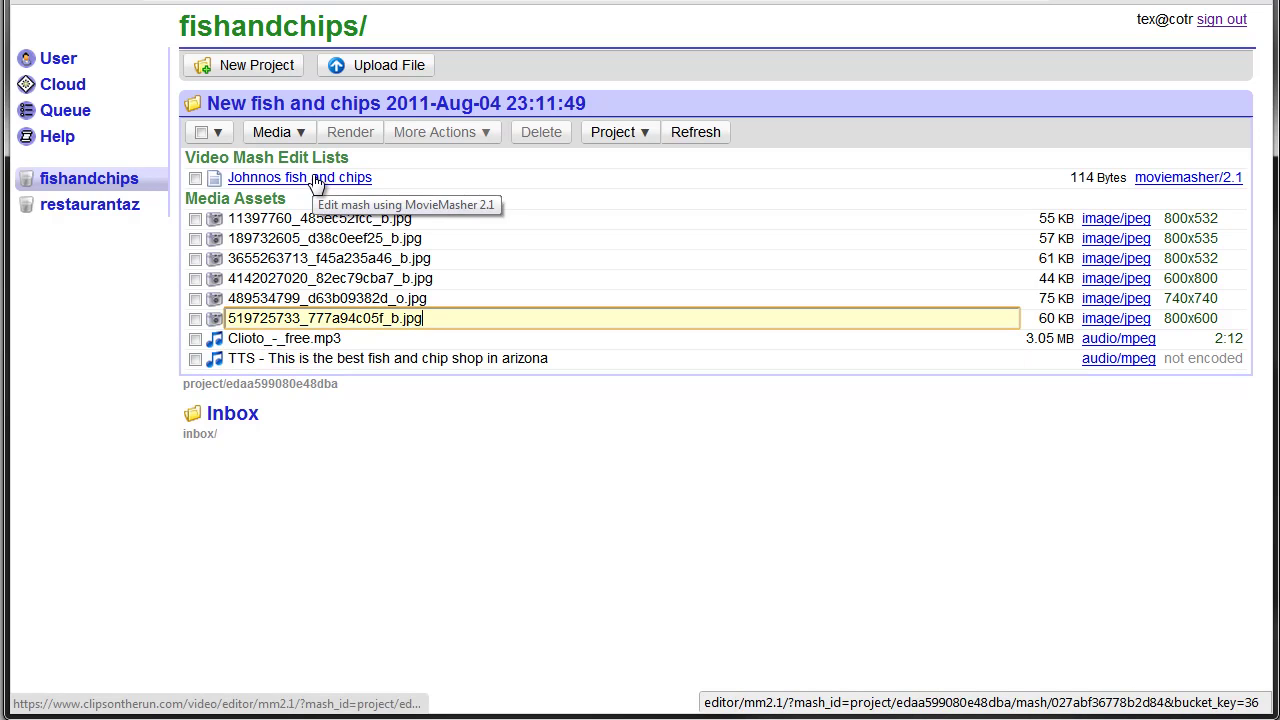
# Step: Open the Johnnos fish and chips mash in the MovieMasher editor and browse its audio and image assets
pyautogui.click(318, 179)
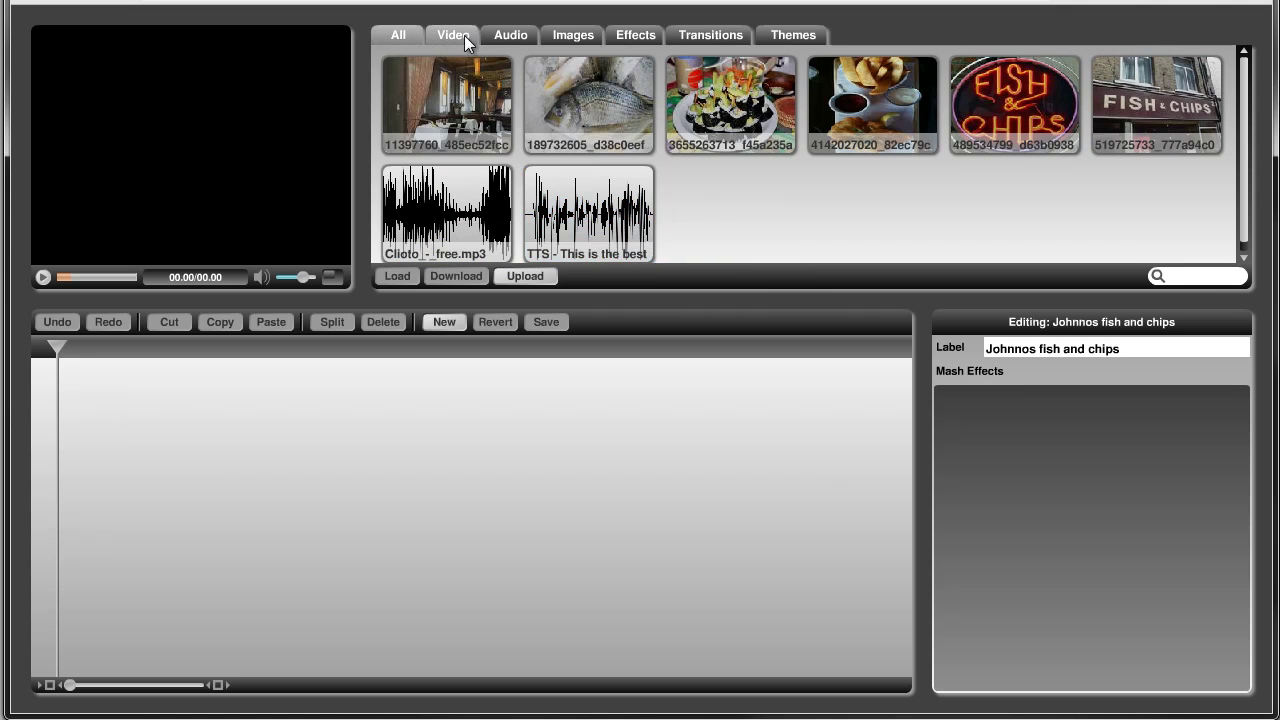
pyautogui.click(509, 35)
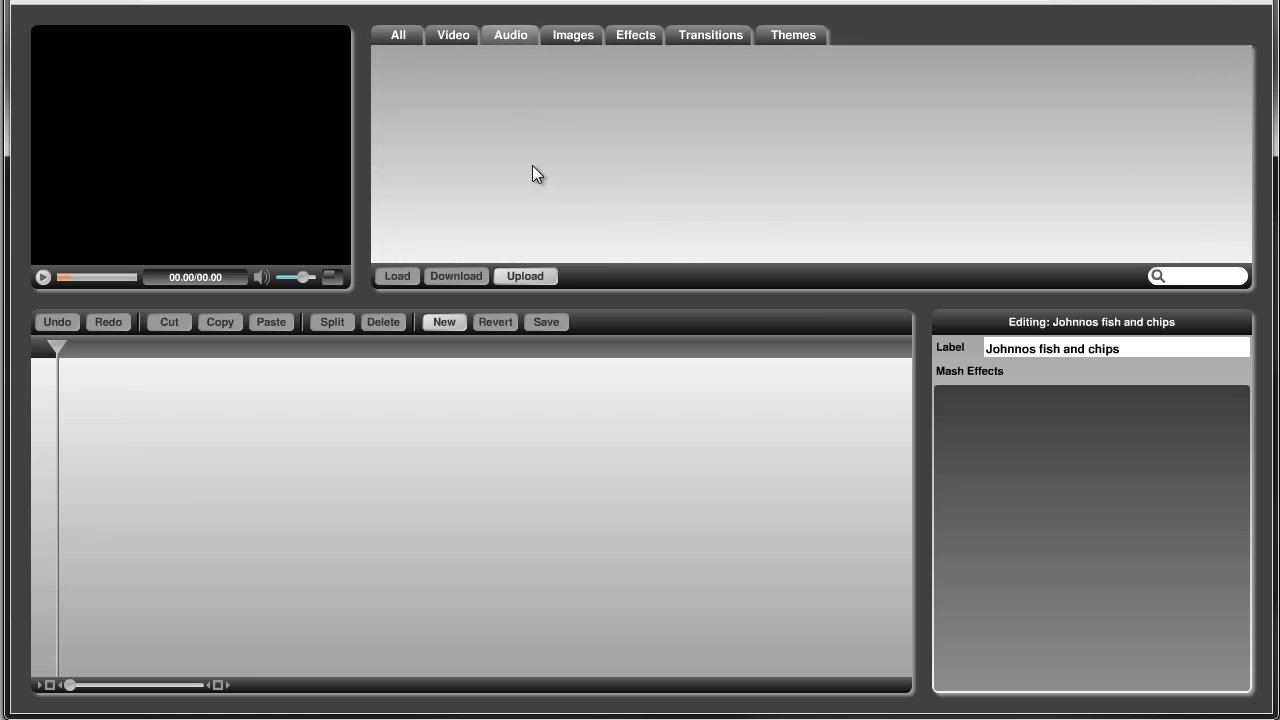
pyautogui.click(398, 34)
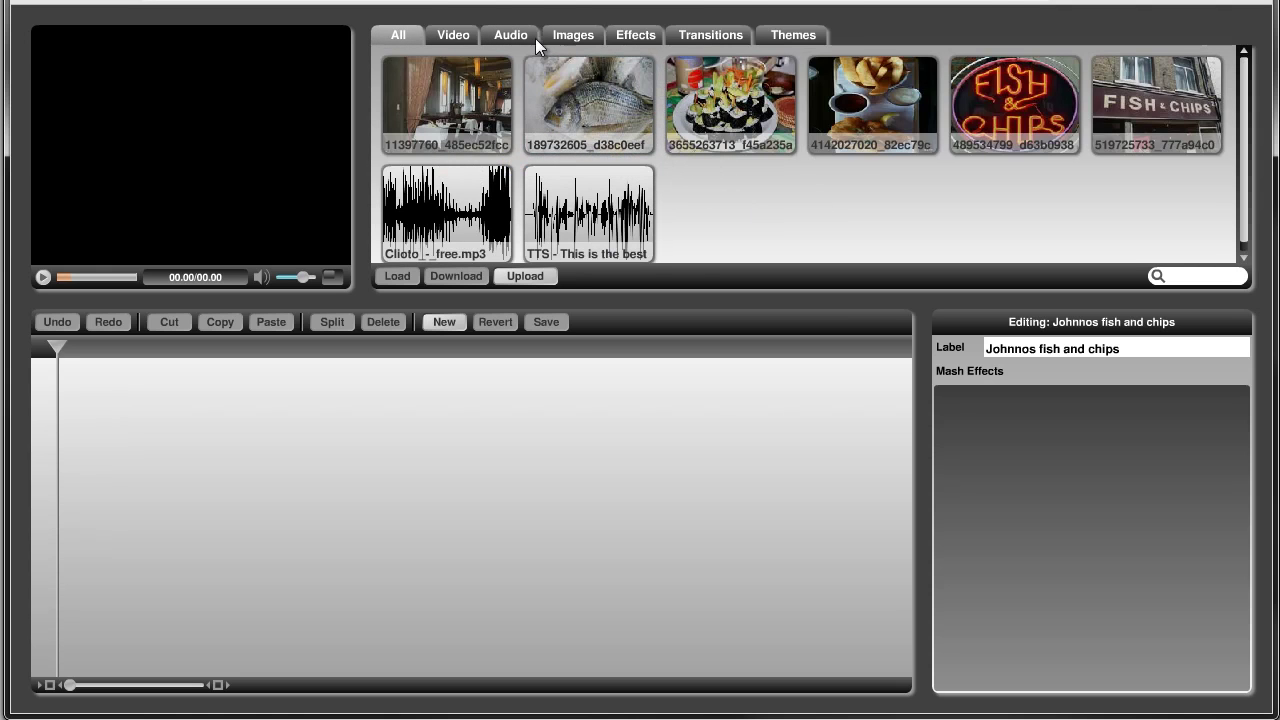
pyautogui.click(579, 36)
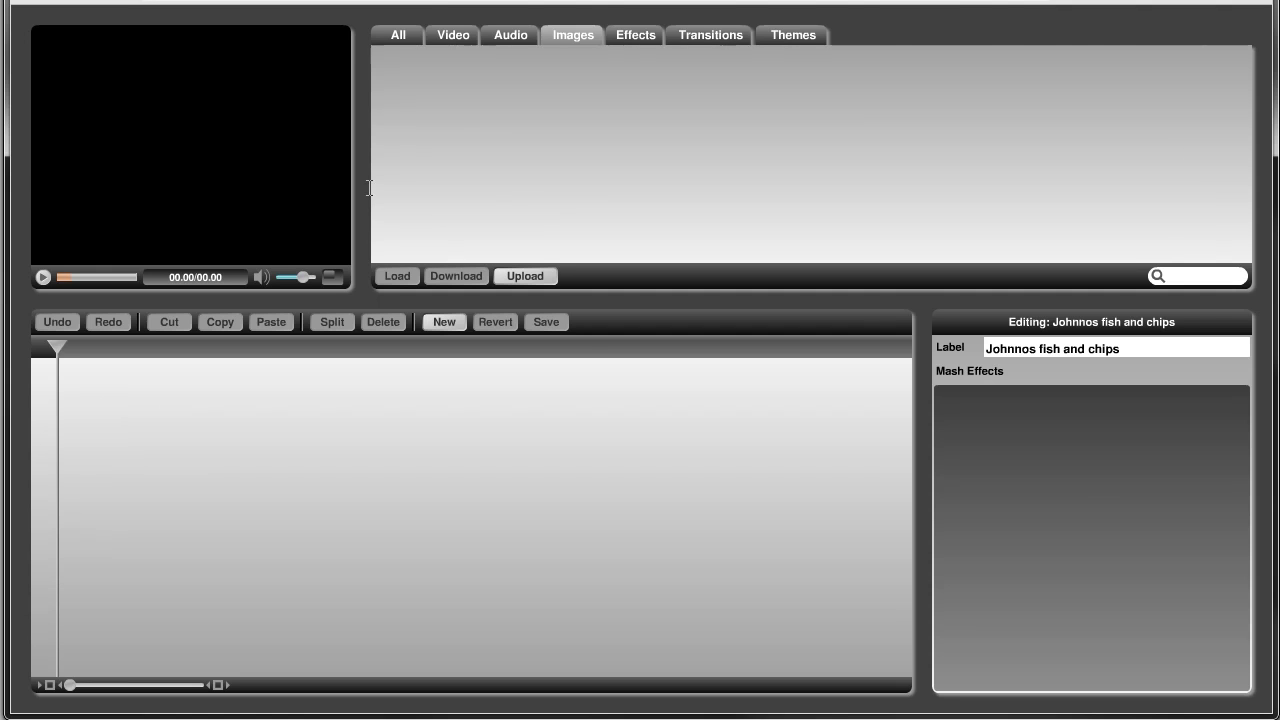
pyautogui.click(510, 36)
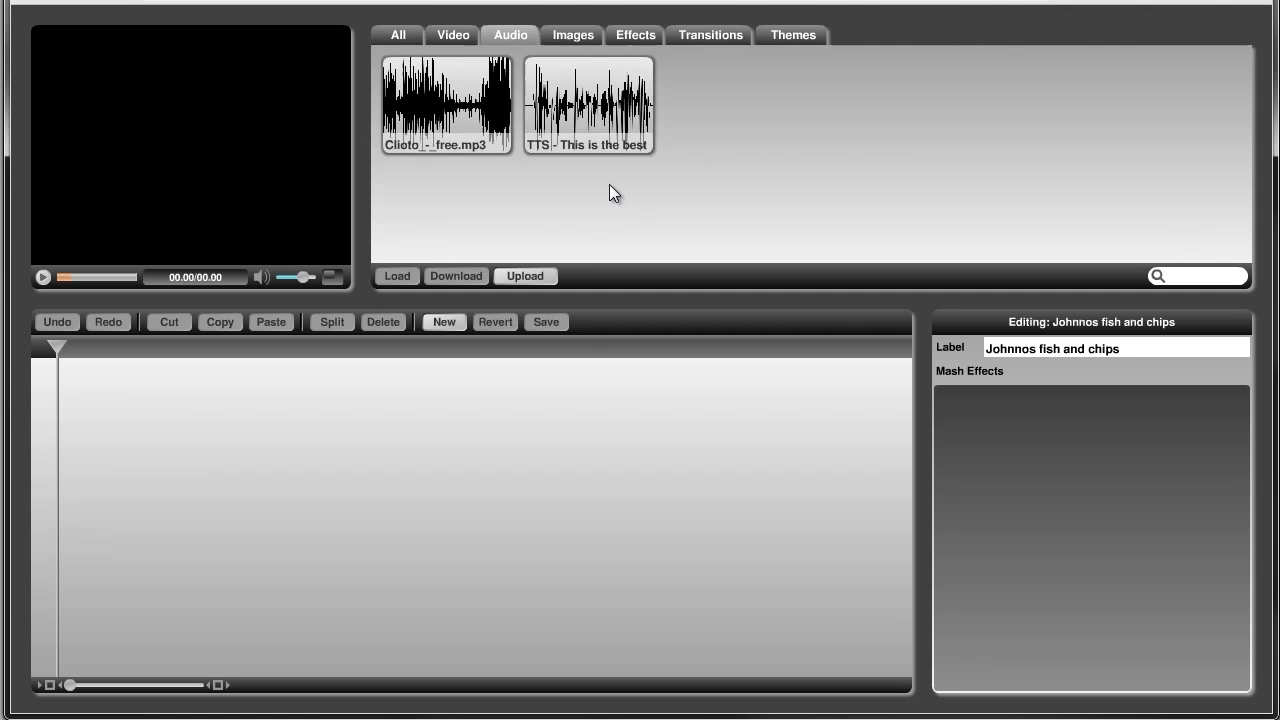
pyautogui.click(580, 35)
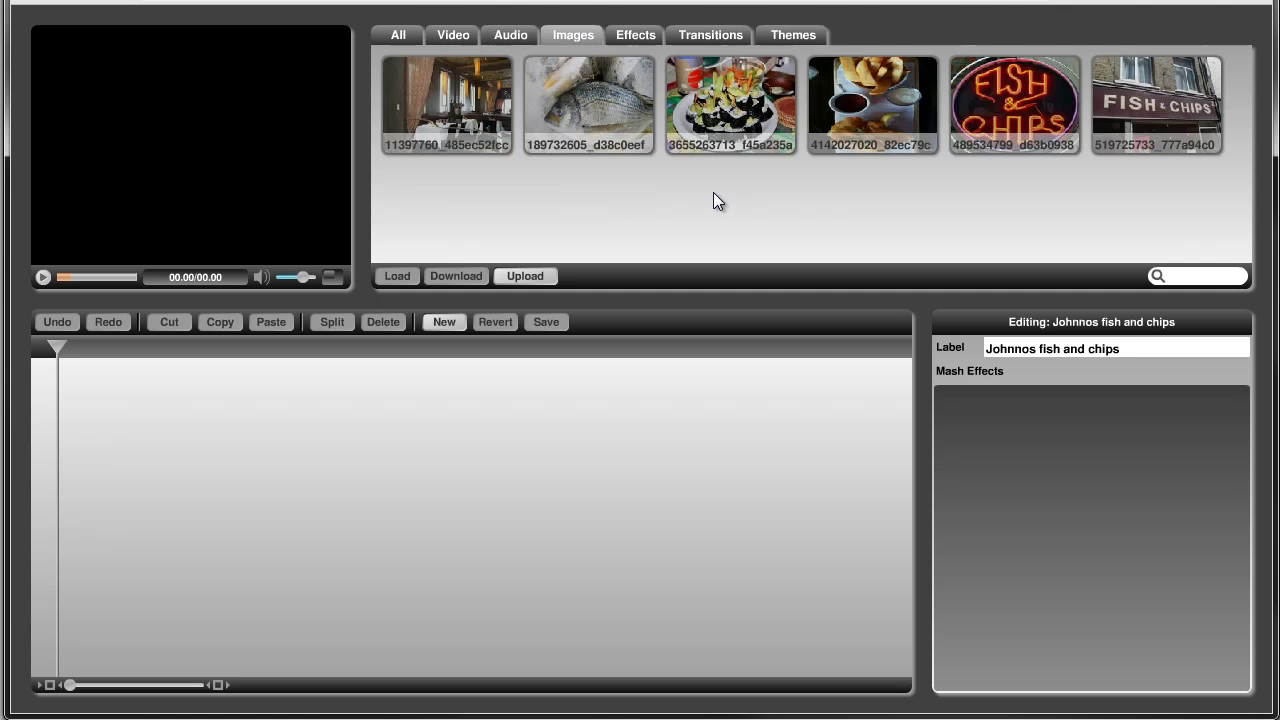
# Step: Fill the video track in order with the neon sign, shopfront, dining room, raw fish, decorated platter and chips images, ending with the neon sign again
pyautogui.moveTo(866, 207); pyautogui.dragTo(335, 406)
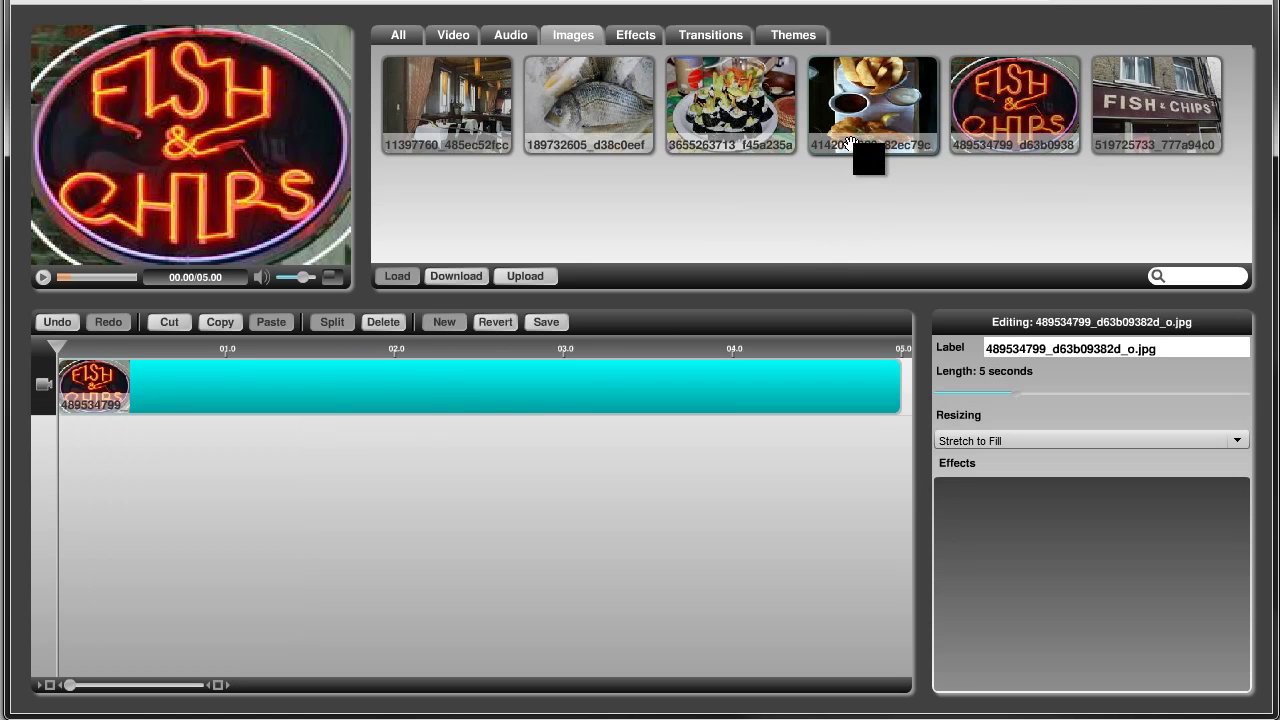
pyautogui.moveTo(1157, 120); pyautogui.dragTo(892, 383)
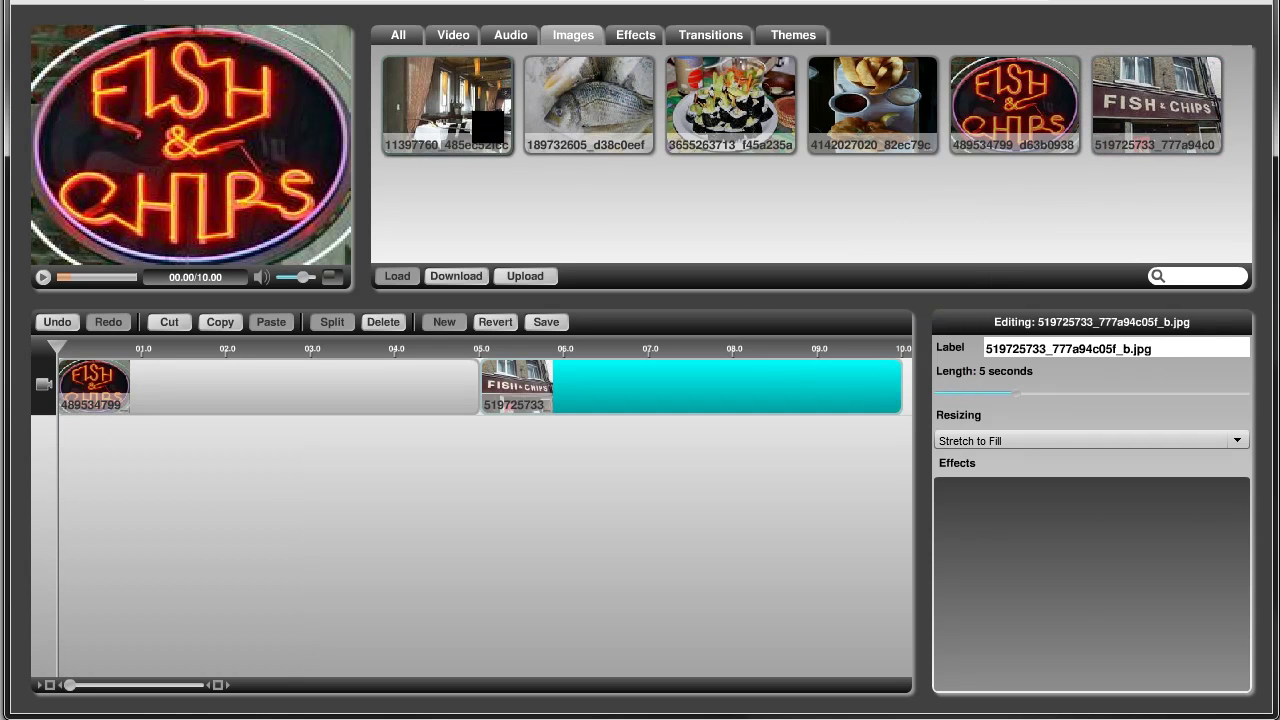
pyautogui.moveTo(460, 110); pyautogui.dragTo(895, 410)
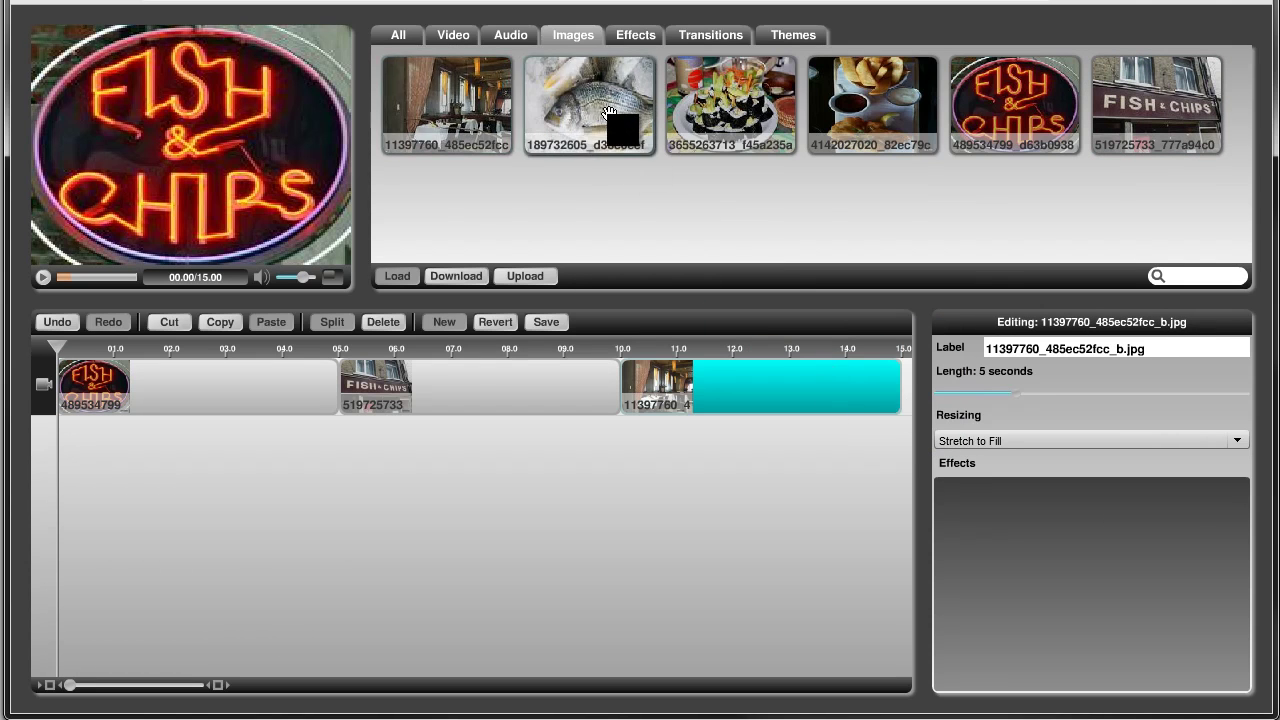
pyautogui.moveTo(604, 113); pyautogui.dragTo(906, 414)
pyautogui.moveTo(730, 105); pyautogui.dragTo(910, 412)
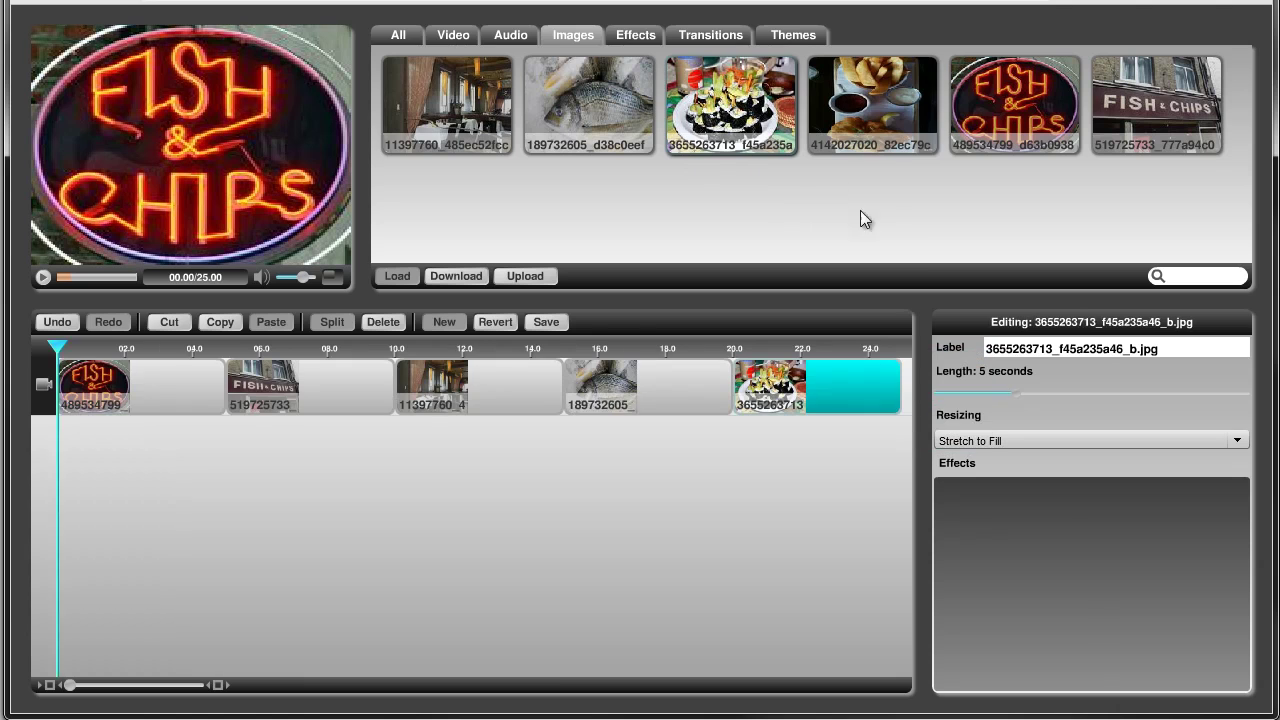
pyautogui.moveTo(848, 95); pyautogui.dragTo(904, 375)
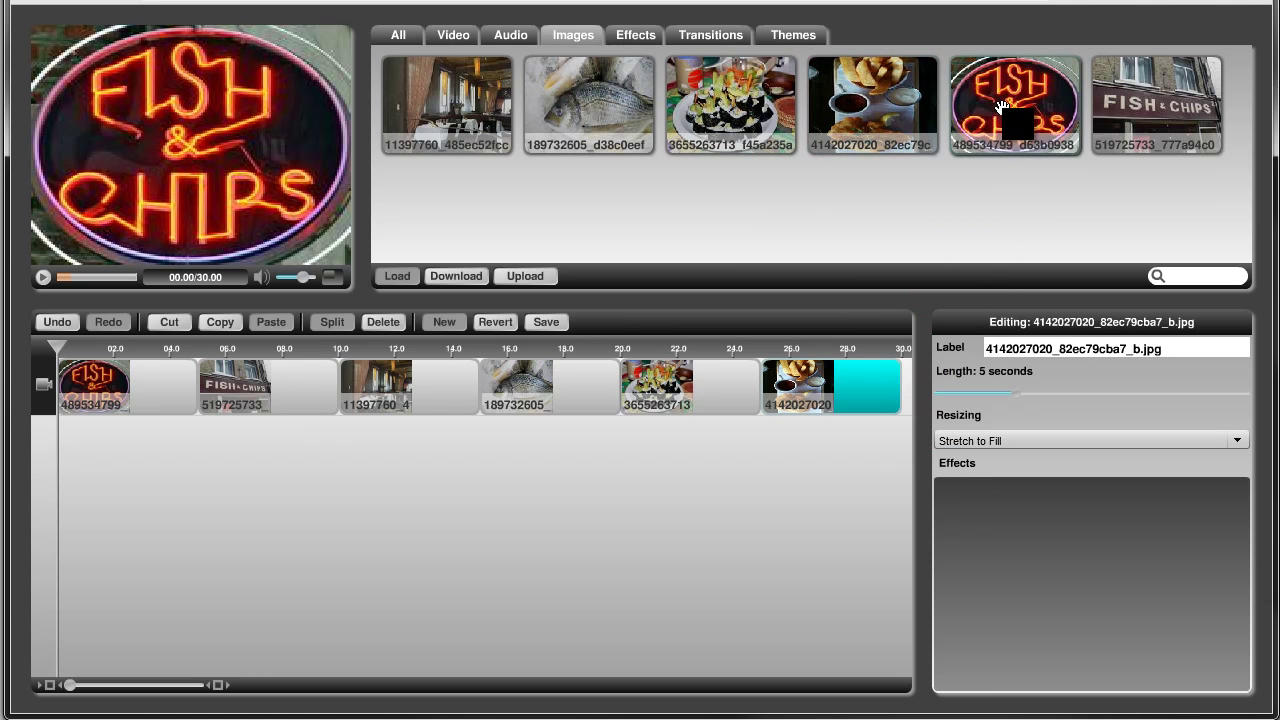
pyautogui.moveTo(979, 148); pyautogui.dragTo(906, 373)
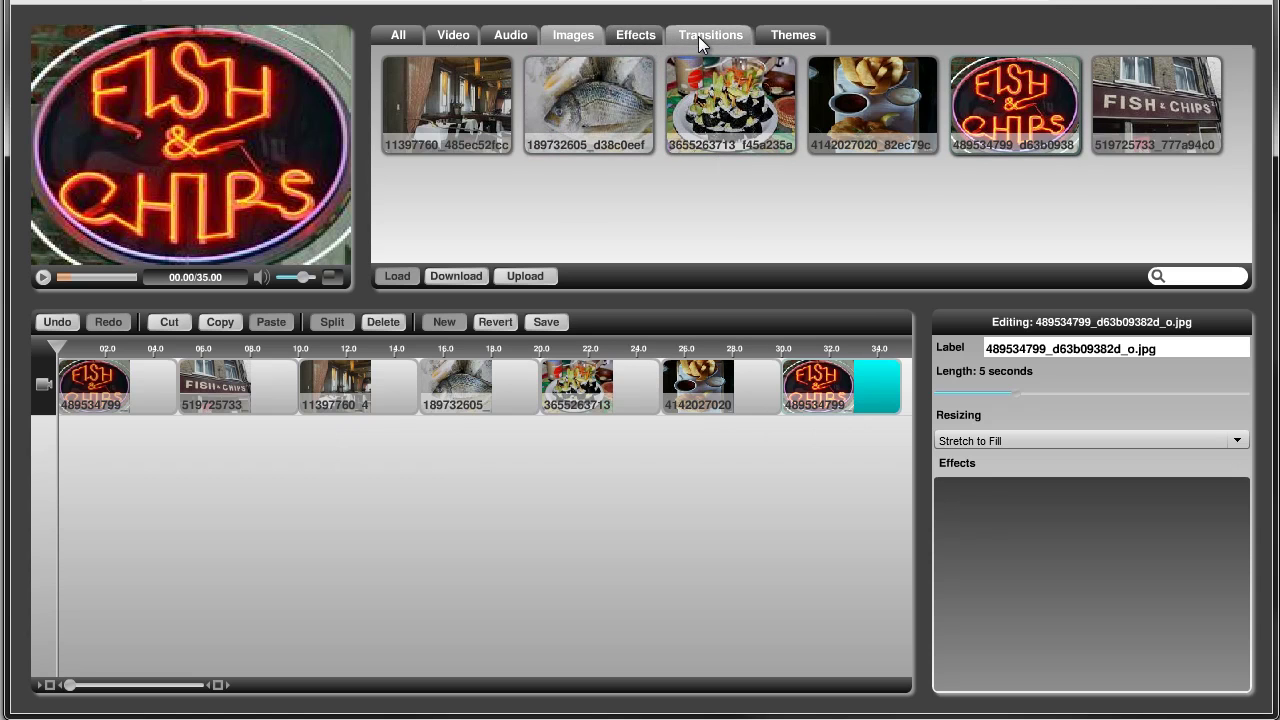
# Step: Insert a Title theme clip between the first neon sign and the shopfront, and preview it at the playhead
pyautogui.click(791, 36)
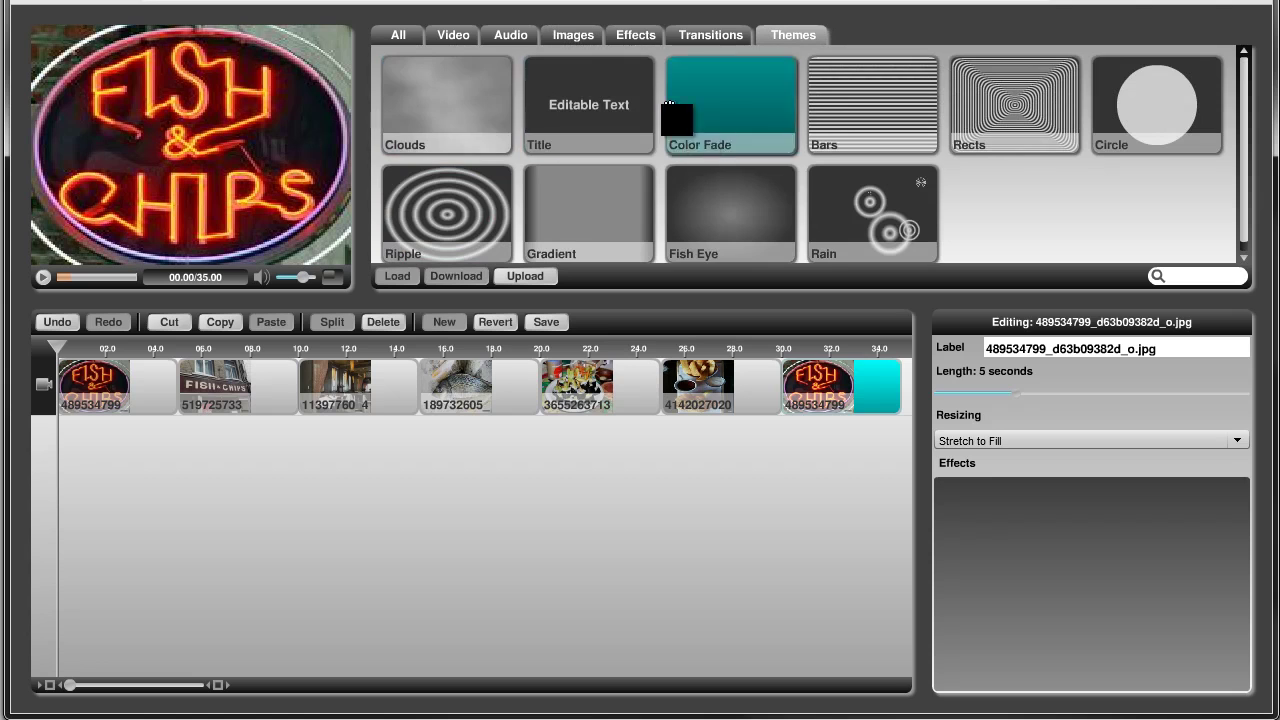
pyautogui.moveTo(621, 101); pyautogui.dragTo(236, 398)
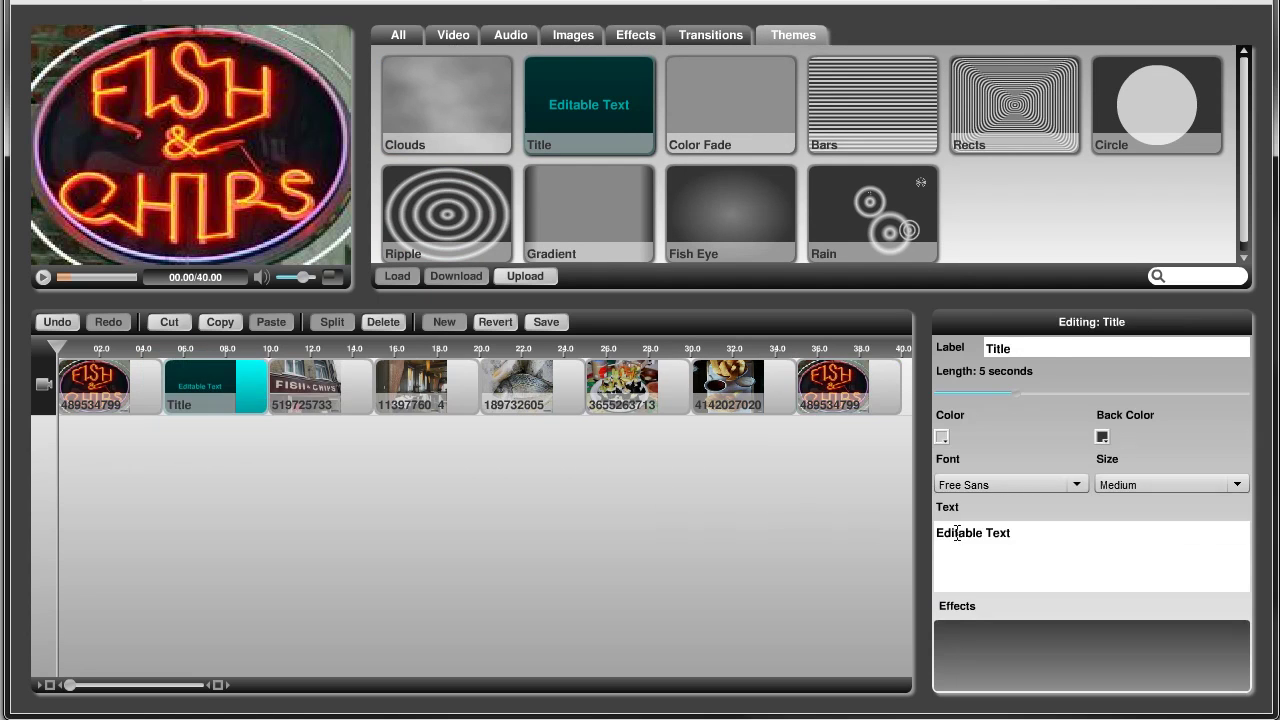
pyautogui.click(217, 350)
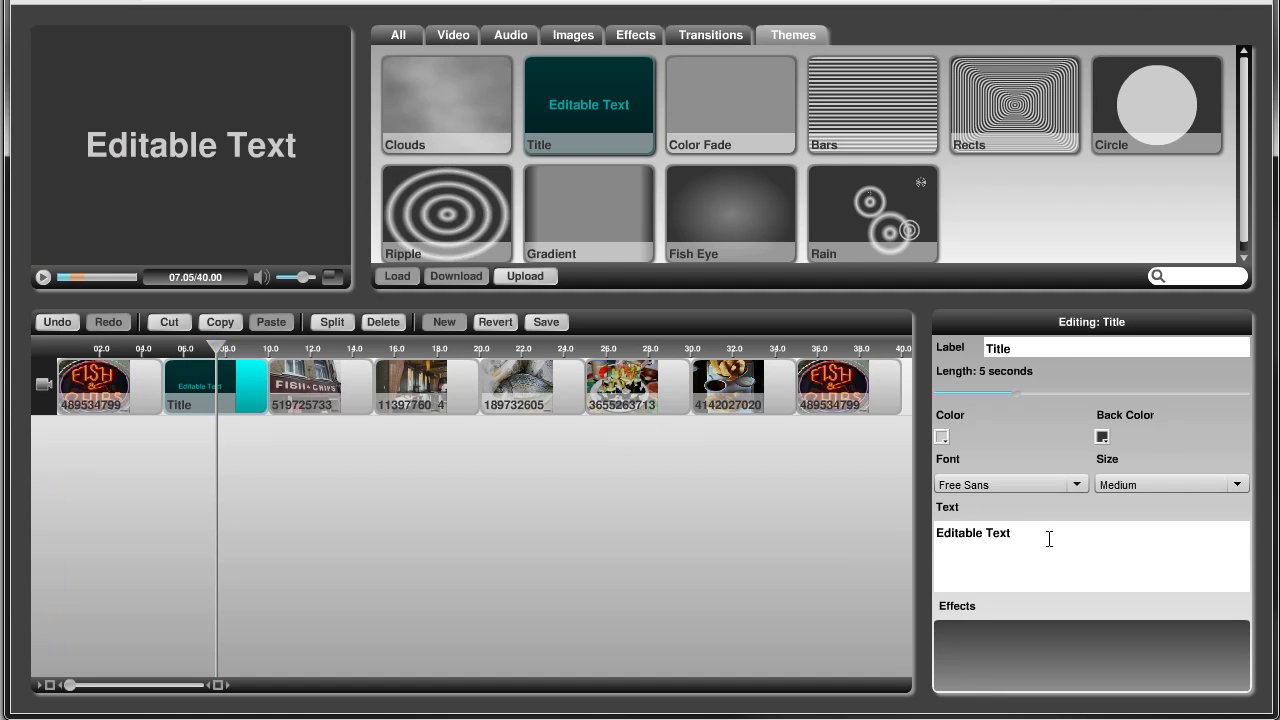
pyautogui.moveTo(1049, 539); pyautogui.dragTo(920, 567)
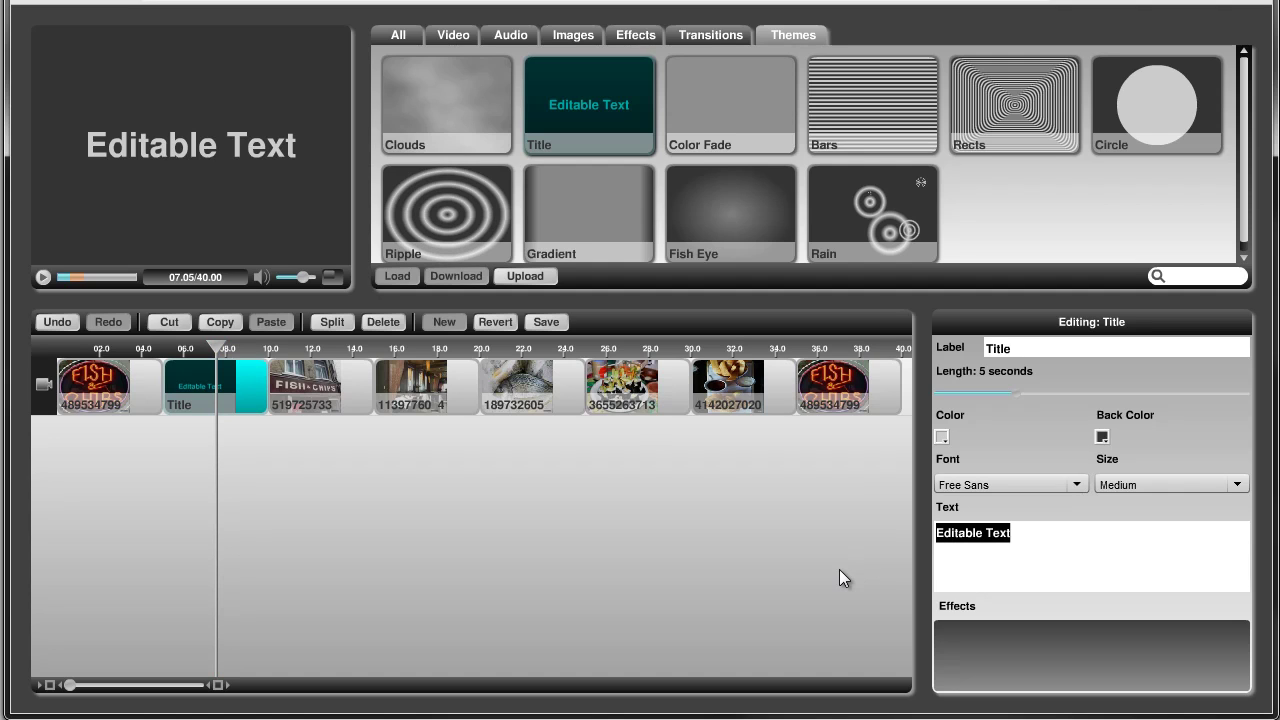
pyautogui.write('J')
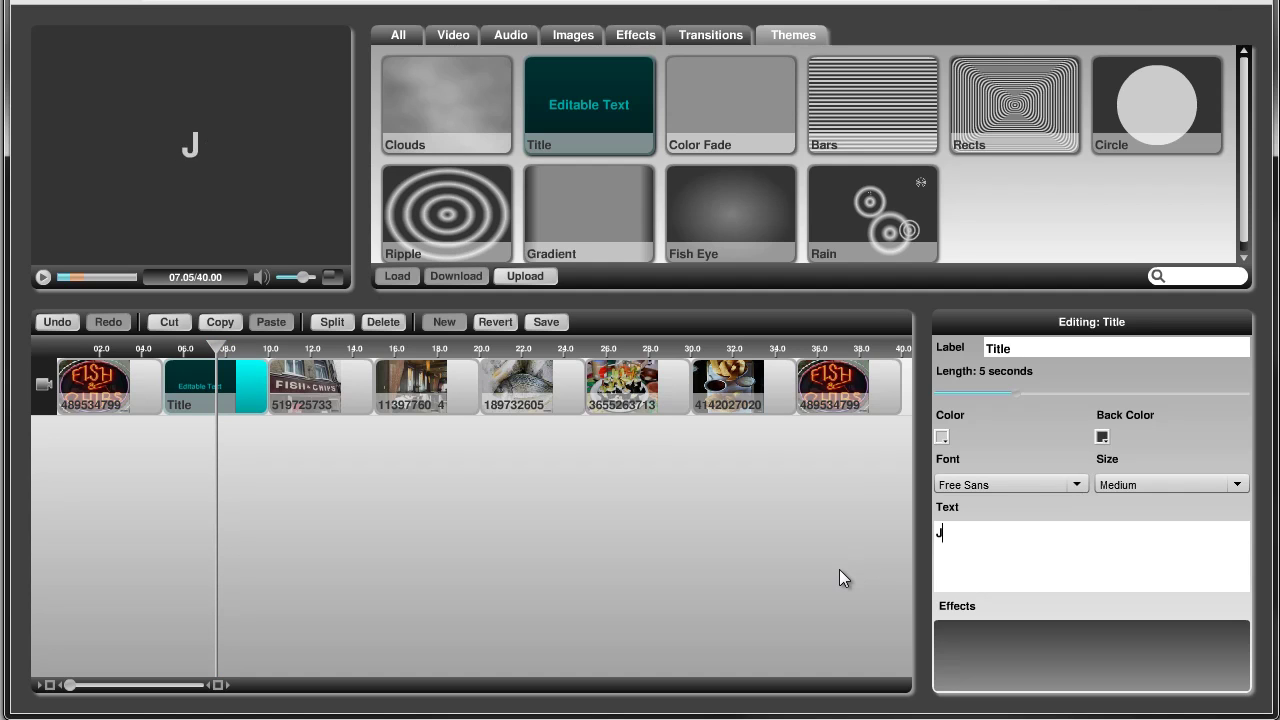
pyautogui.write('ohnno')
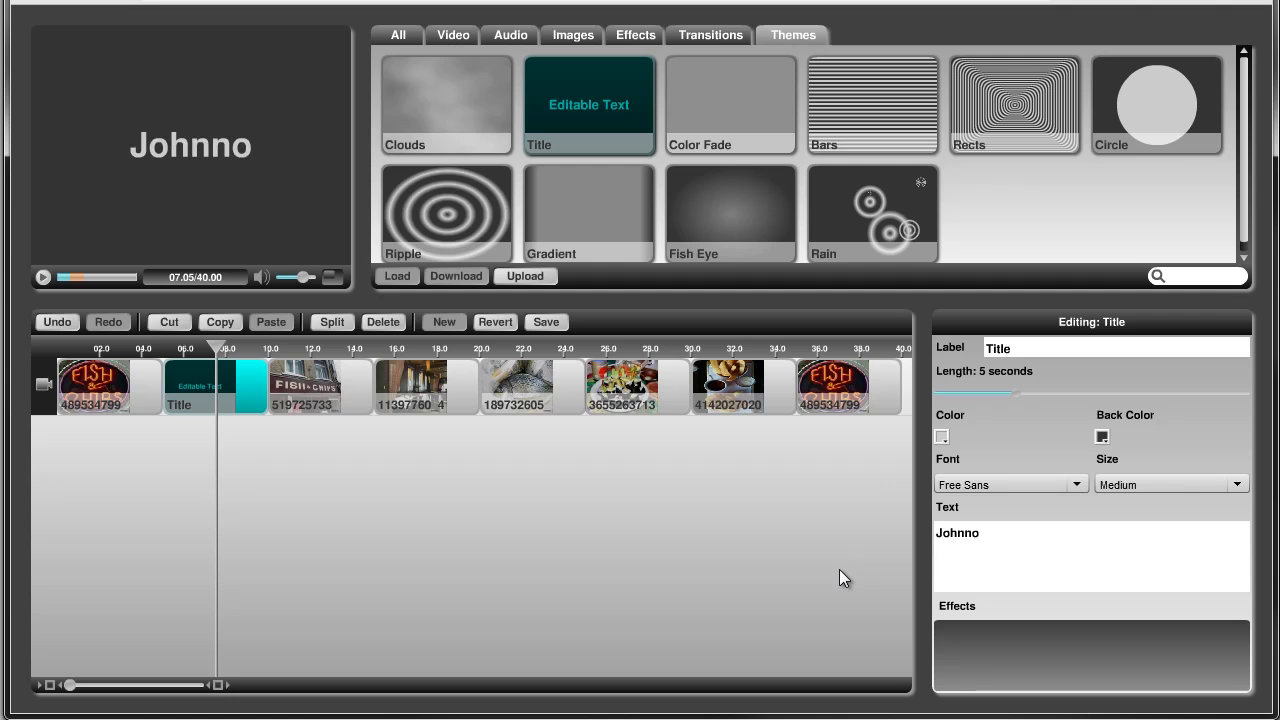
pyautogui.write('s Fi')
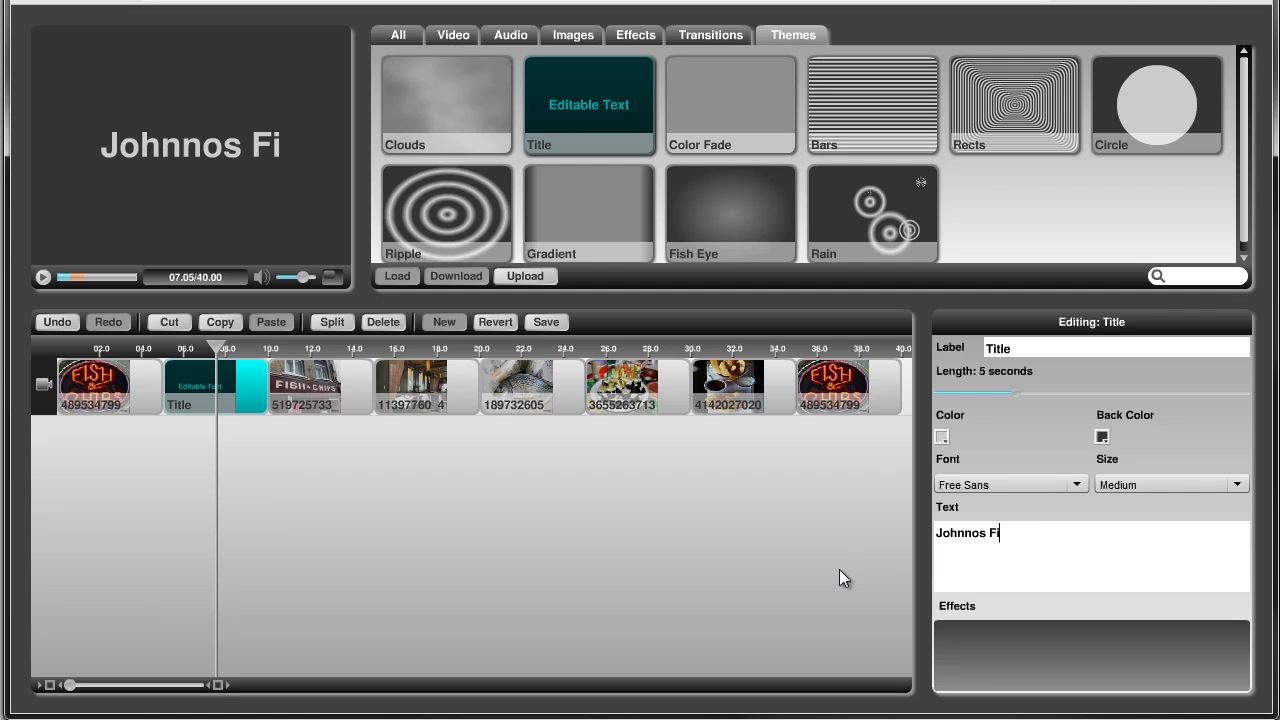
pyautogui.write('sh and Ch')
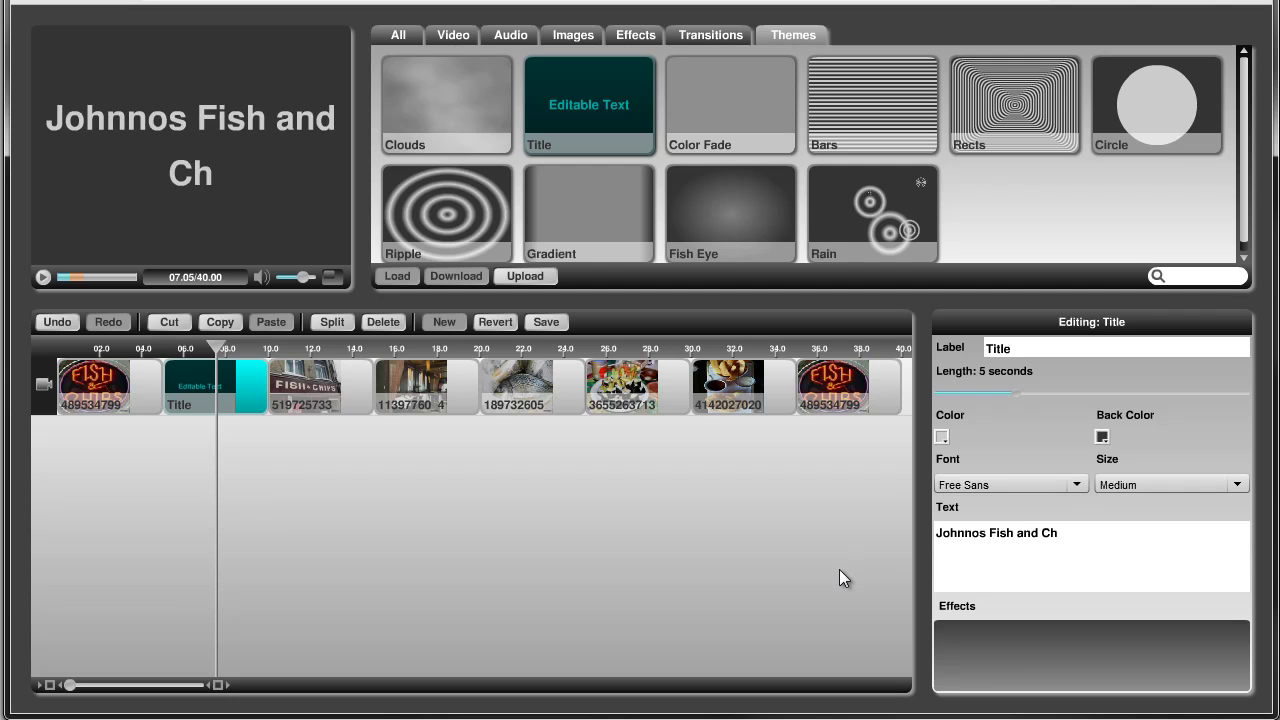
pyautogui.write('ips S')
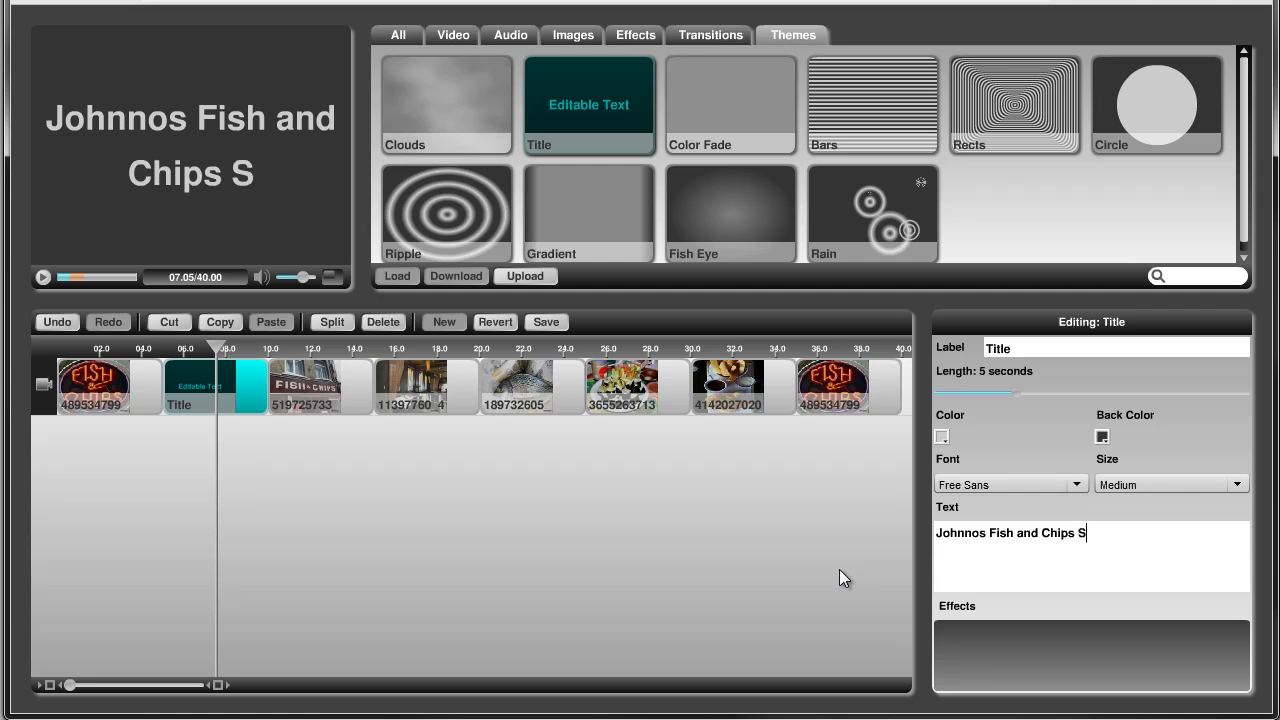
pyautogui.write('hop at')
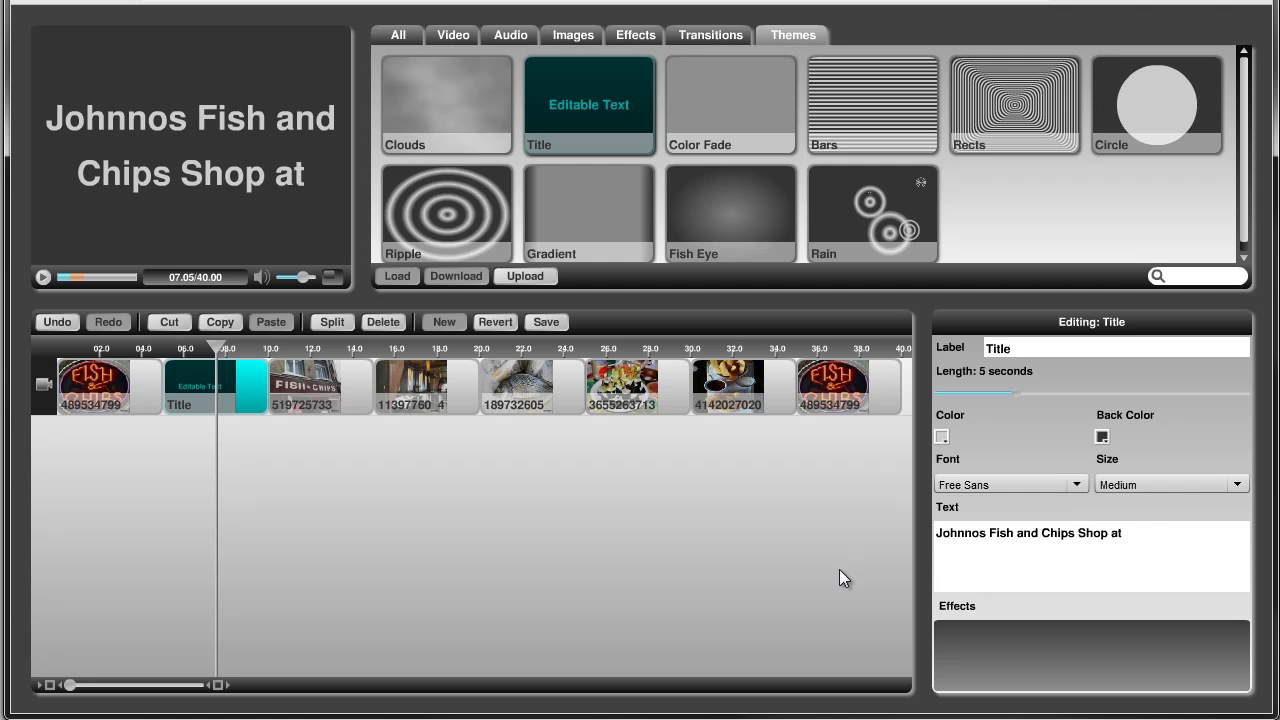
pyautogui.write(' johnnos')
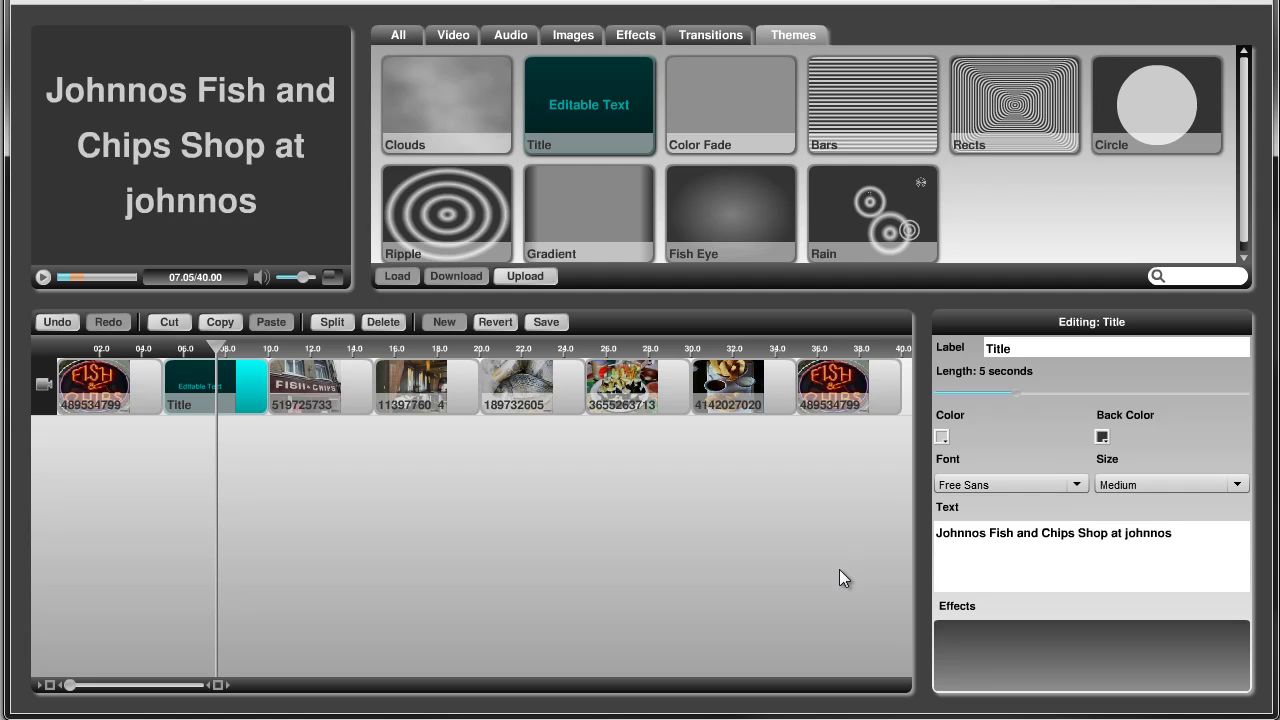
pyautogui.write('.com')
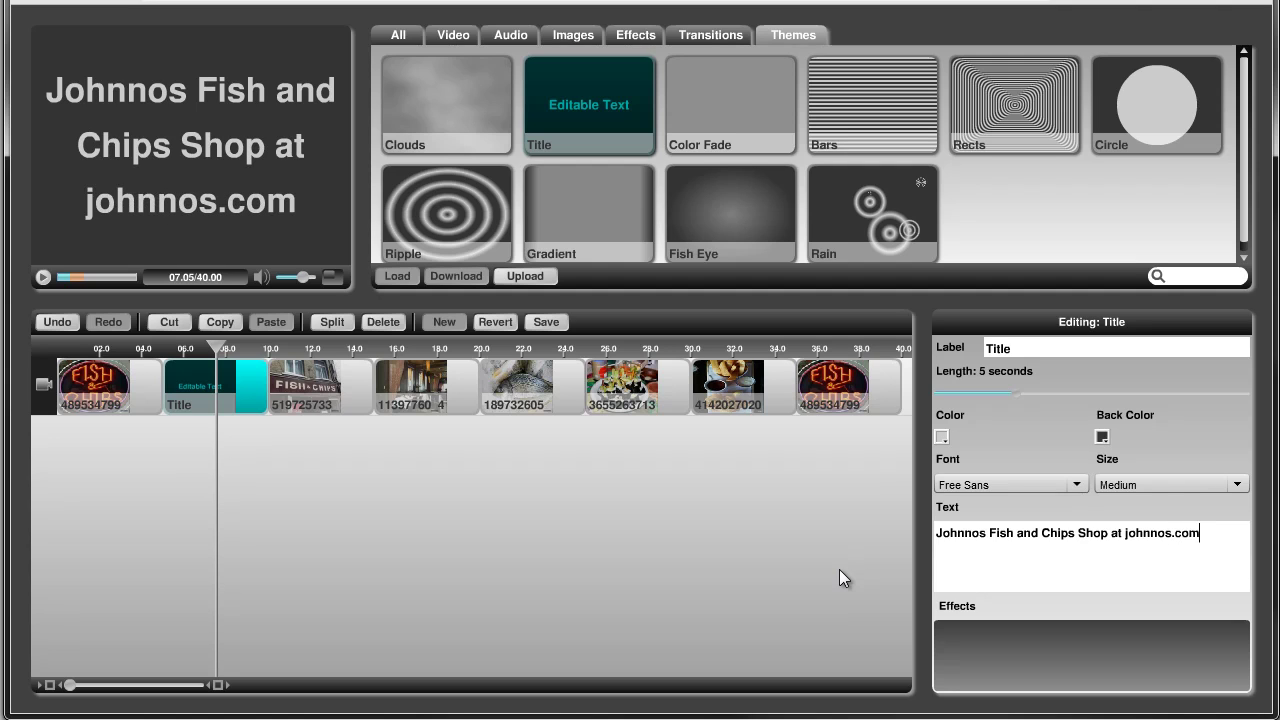
pyautogui.write('www.')
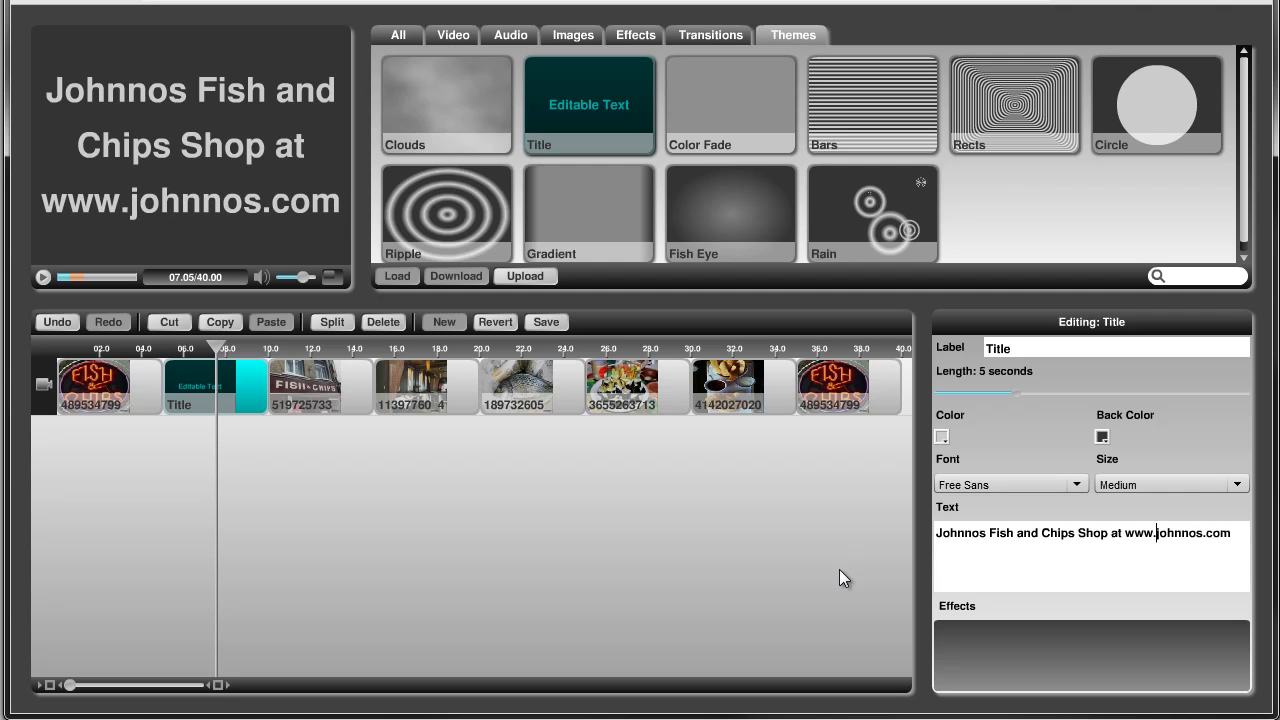
# Step: Look through the fonts available for the title and try blue as its text color
pyautogui.click(1078, 486)
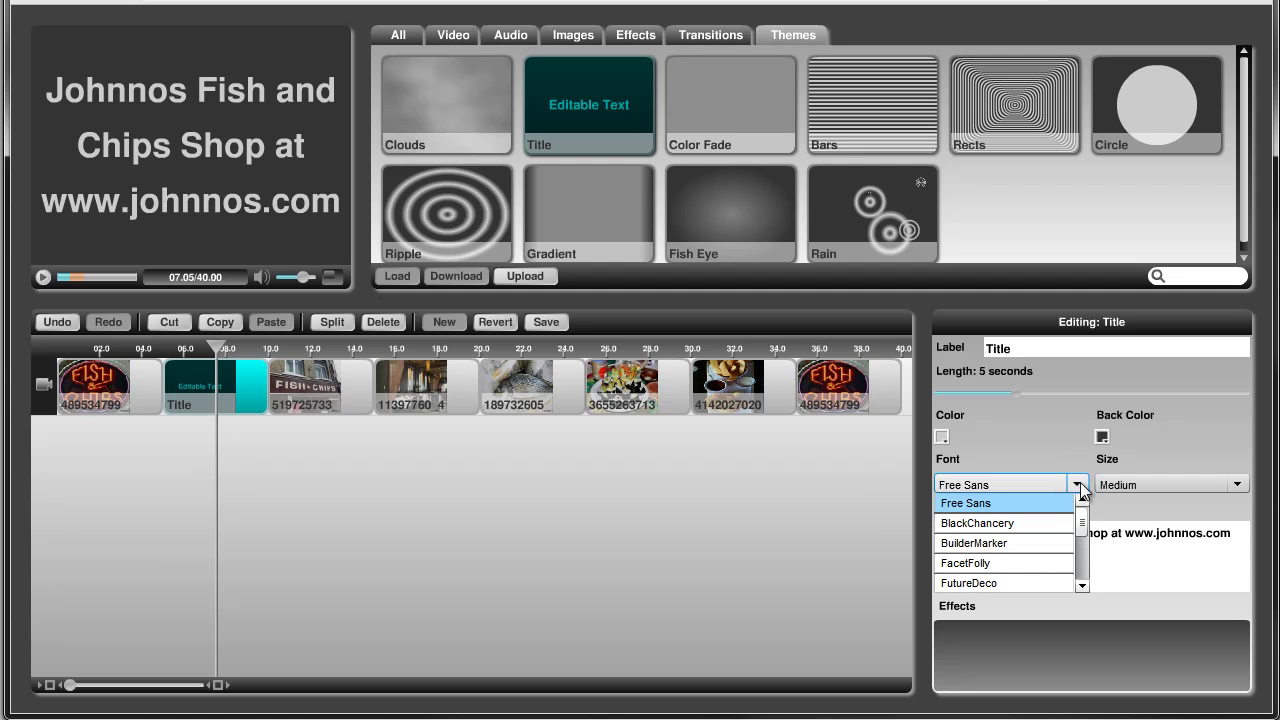
pyautogui.moveTo(1081, 525)
pyautogui.mouseDown()
pyautogui.moveTo(1080, 563)
pyautogui.moveTo(1080, 509)
pyautogui.mouseUp()
pyautogui.click(1060, 481)
pyautogui.click(938, 437)
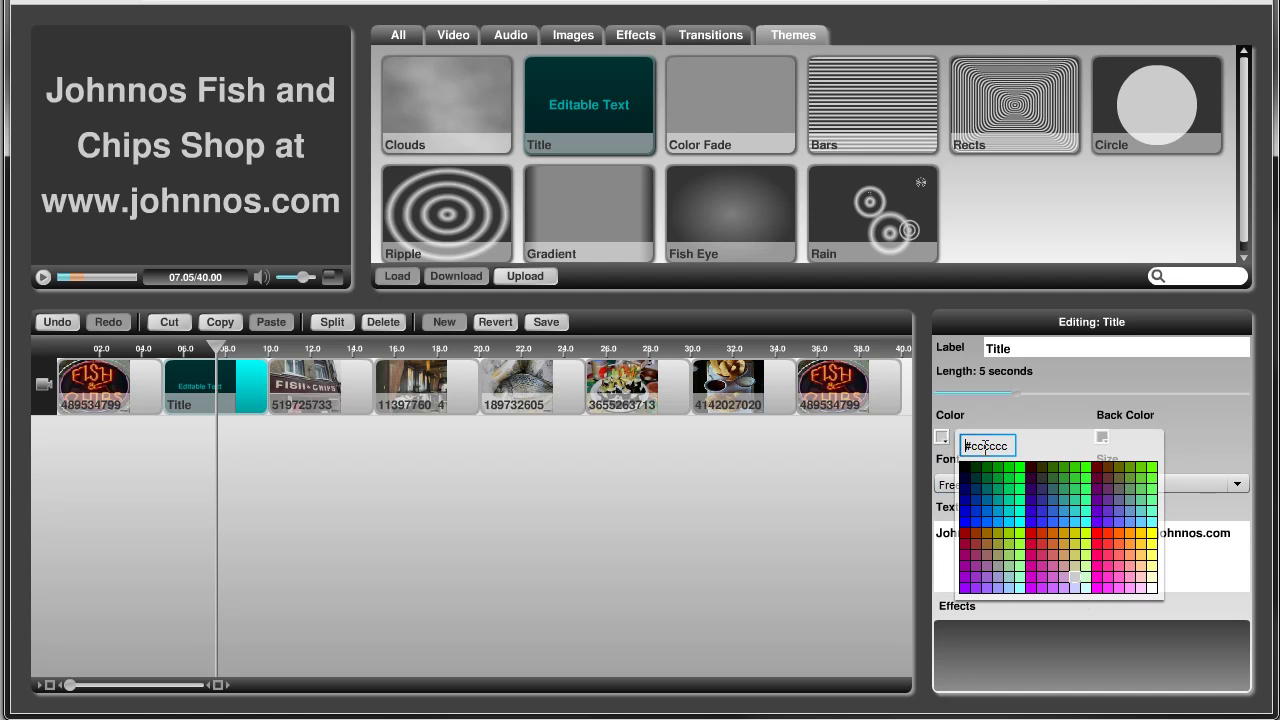
pyautogui.click(990, 506)
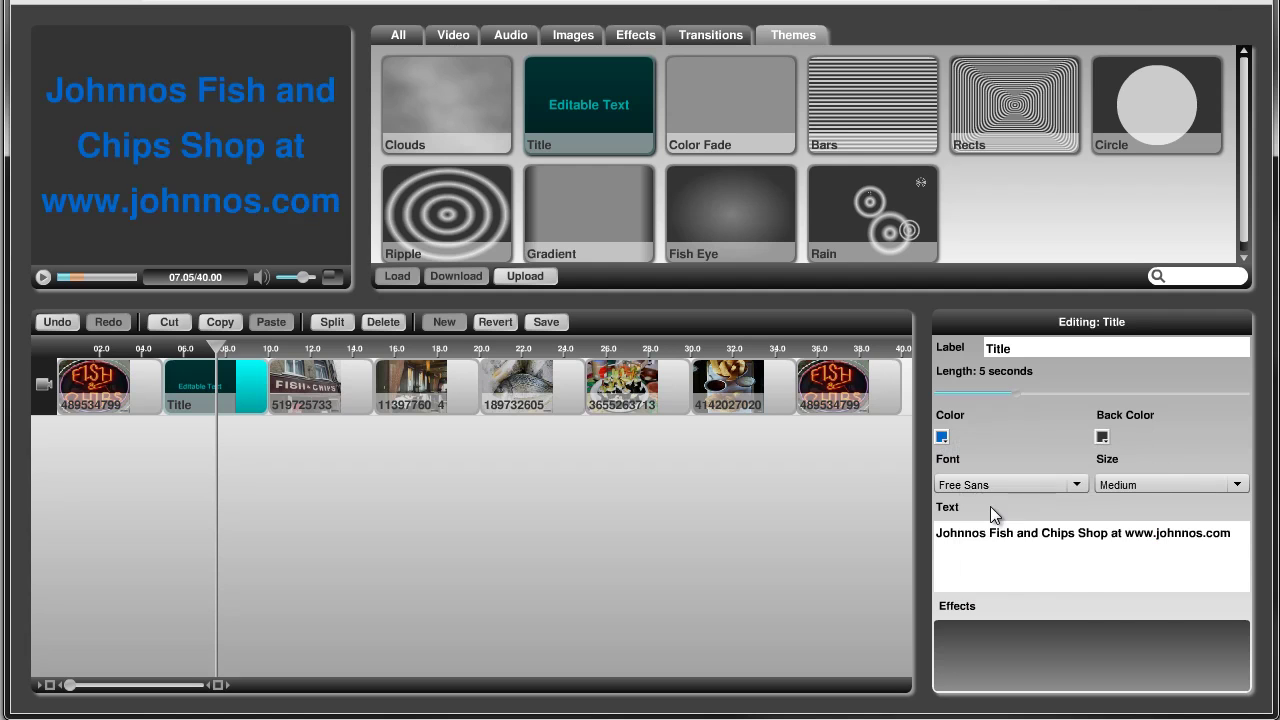
# Step: Set the title's back color to blue and its text color to bright green, and deselect the clip
pyautogui.click(1102, 438)
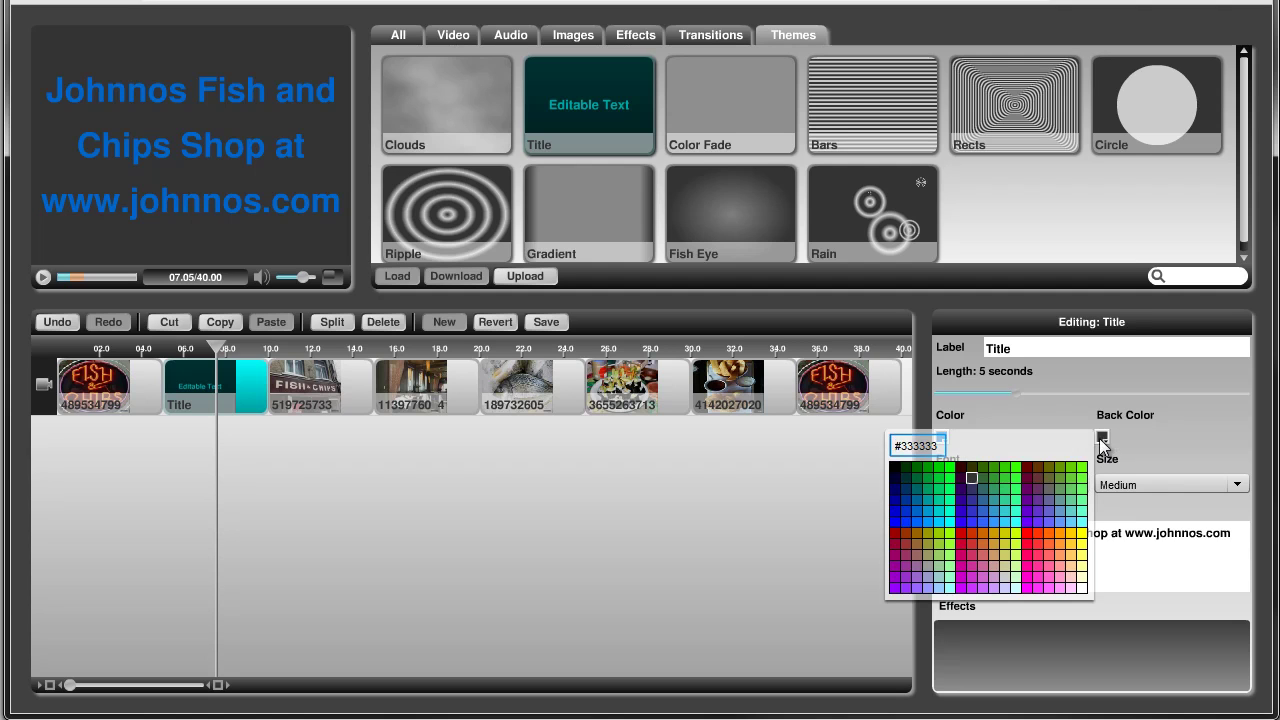
pyautogui.click(984, 515)
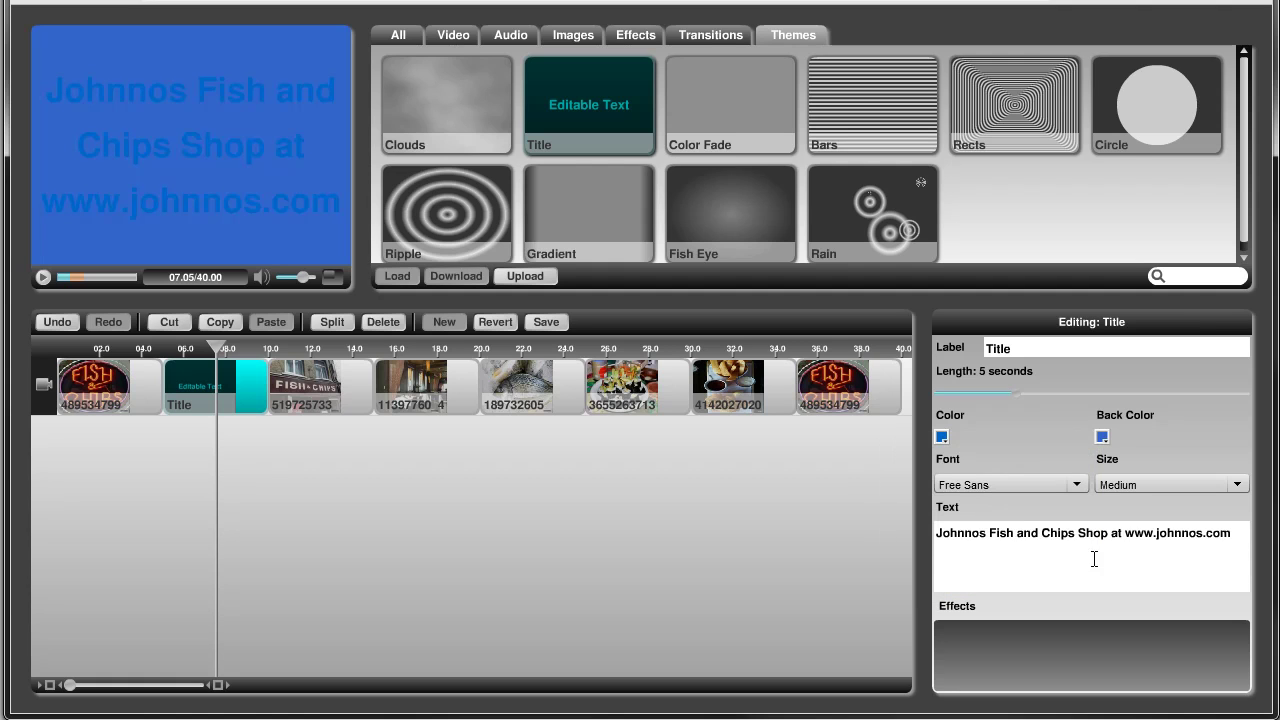
pyautogui.click(943, 438)
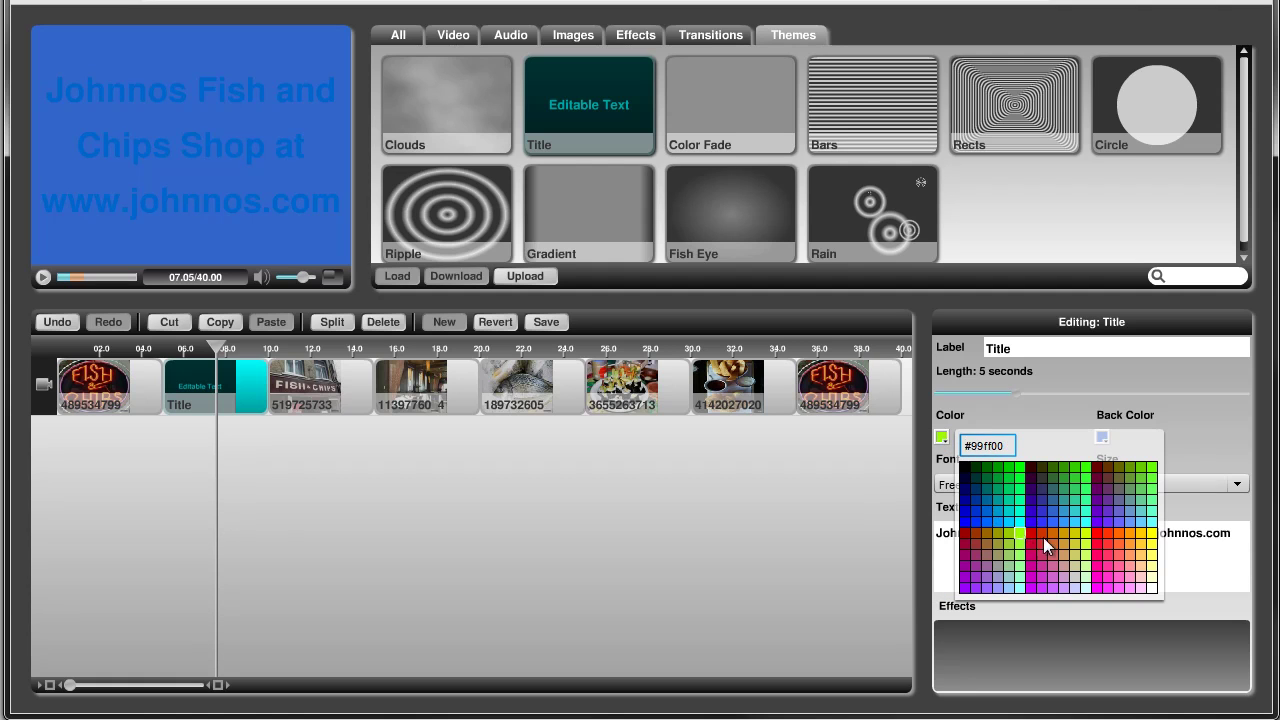
pyautogui.click(1152, 470)
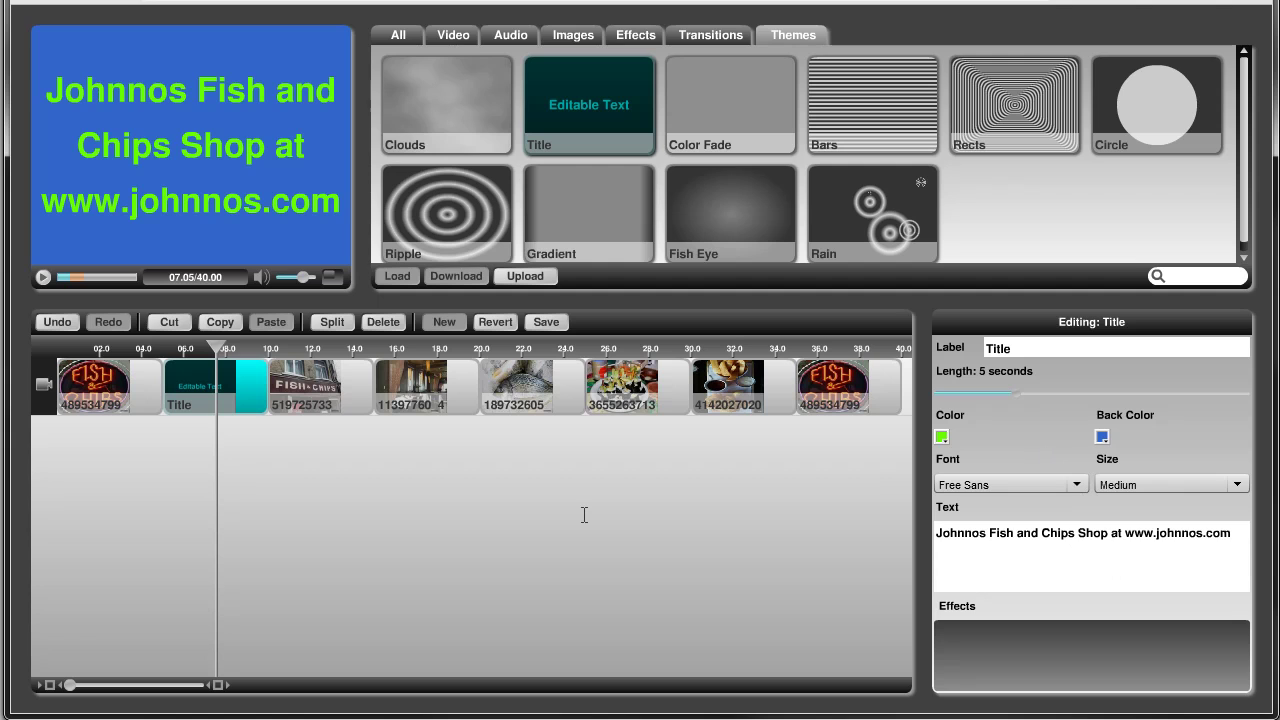
pyautogui.click(683, 518)
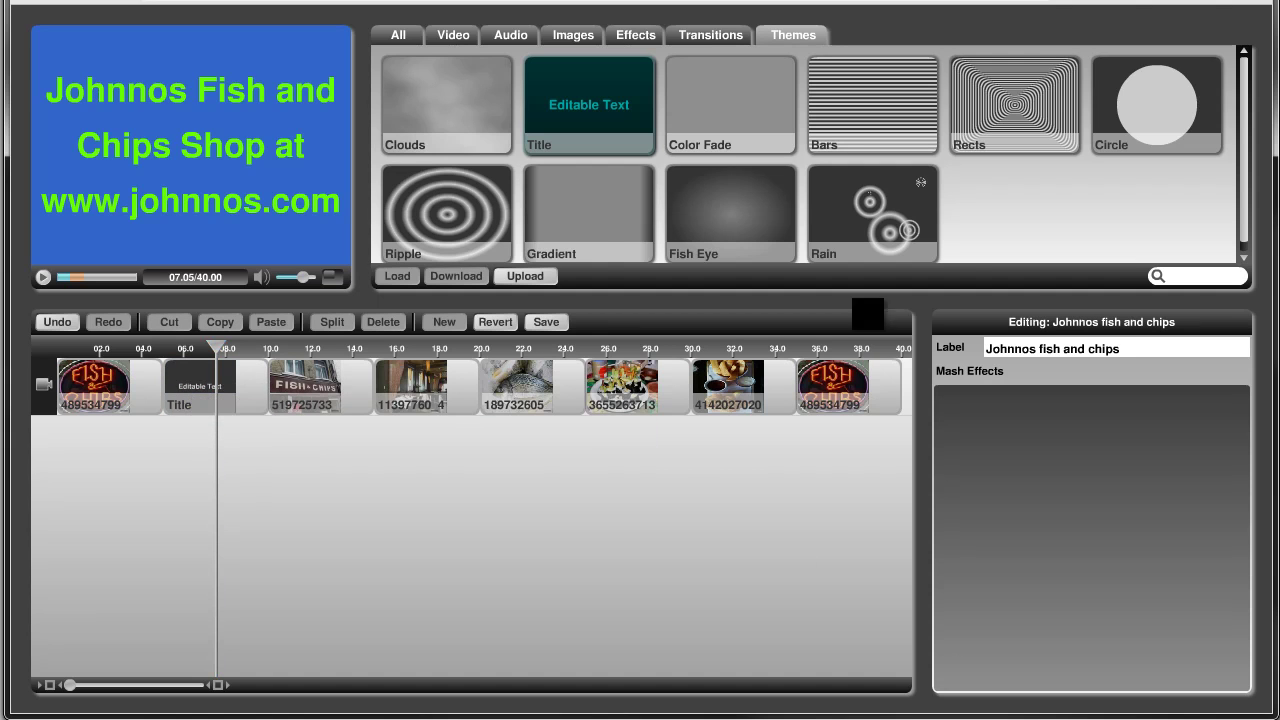
# Step: Add a Colorize effect above the Title clip and play the mash from just before the effect
pyautogui.click(633, 35)
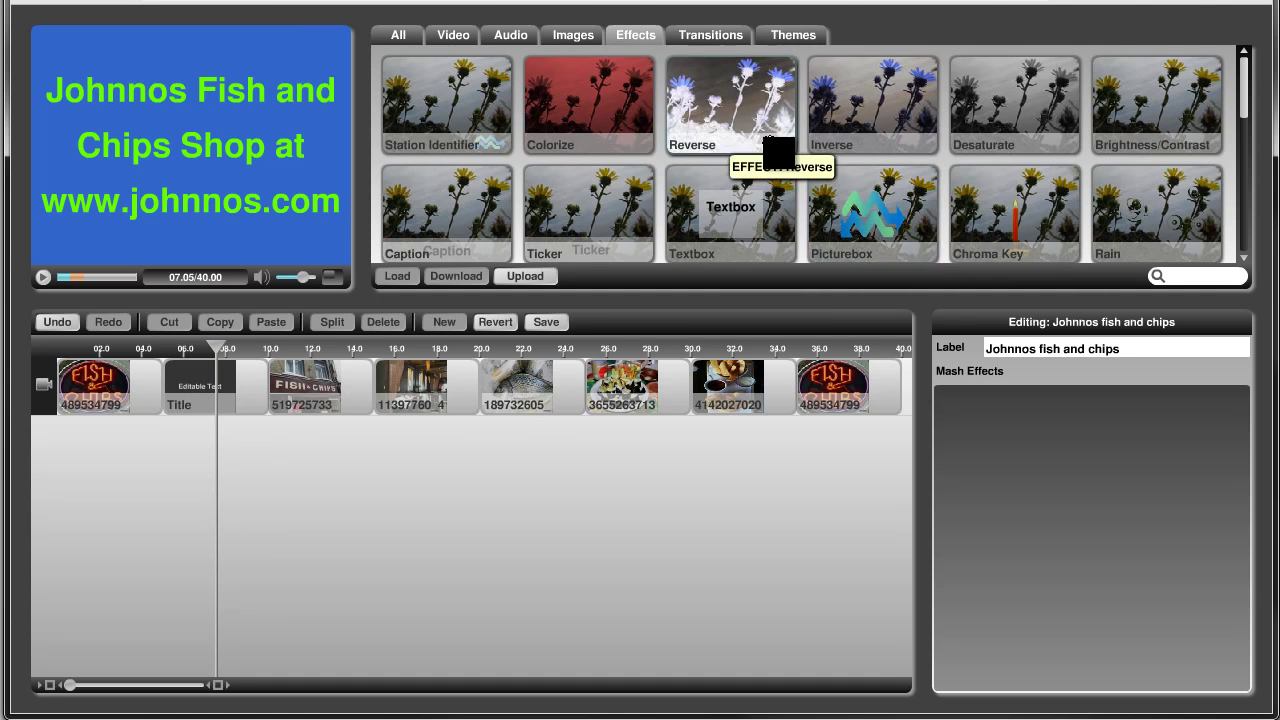
pyautogui.moveTo(585, 100); pyautogui.dragTo(206, 385)
pyautogui.click(169, 348)
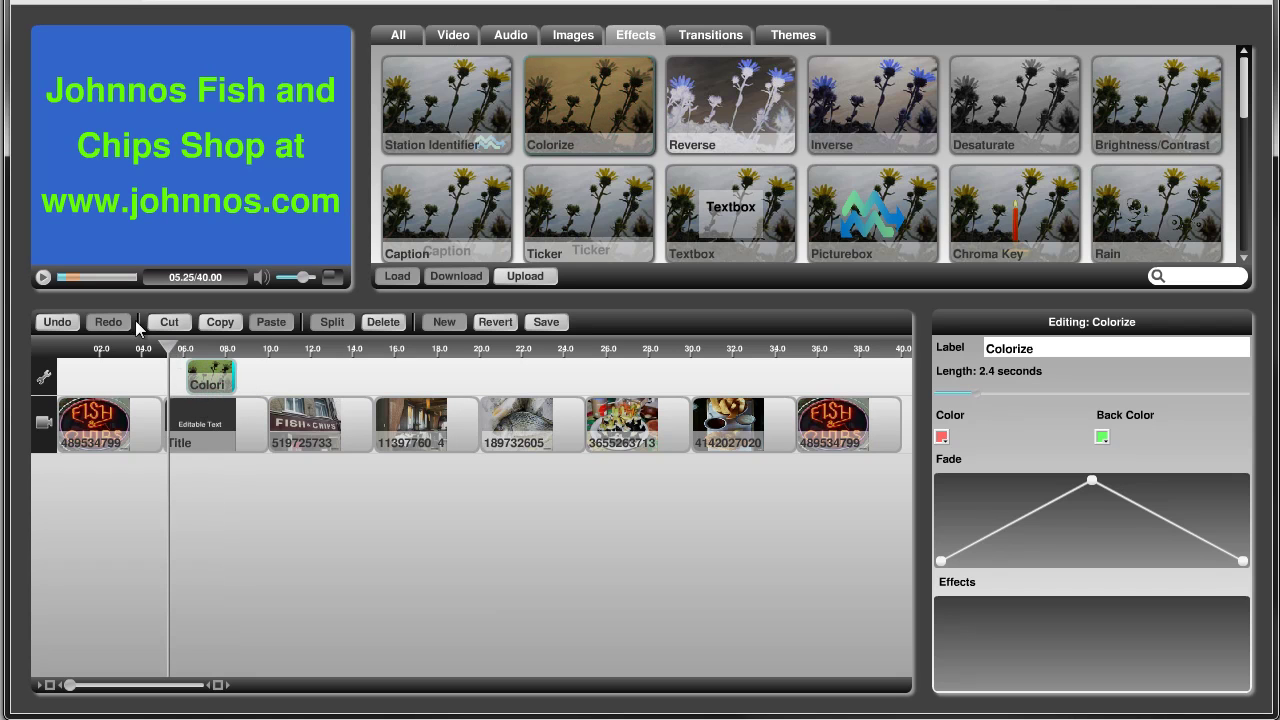
pyautogui.click(41, 278)
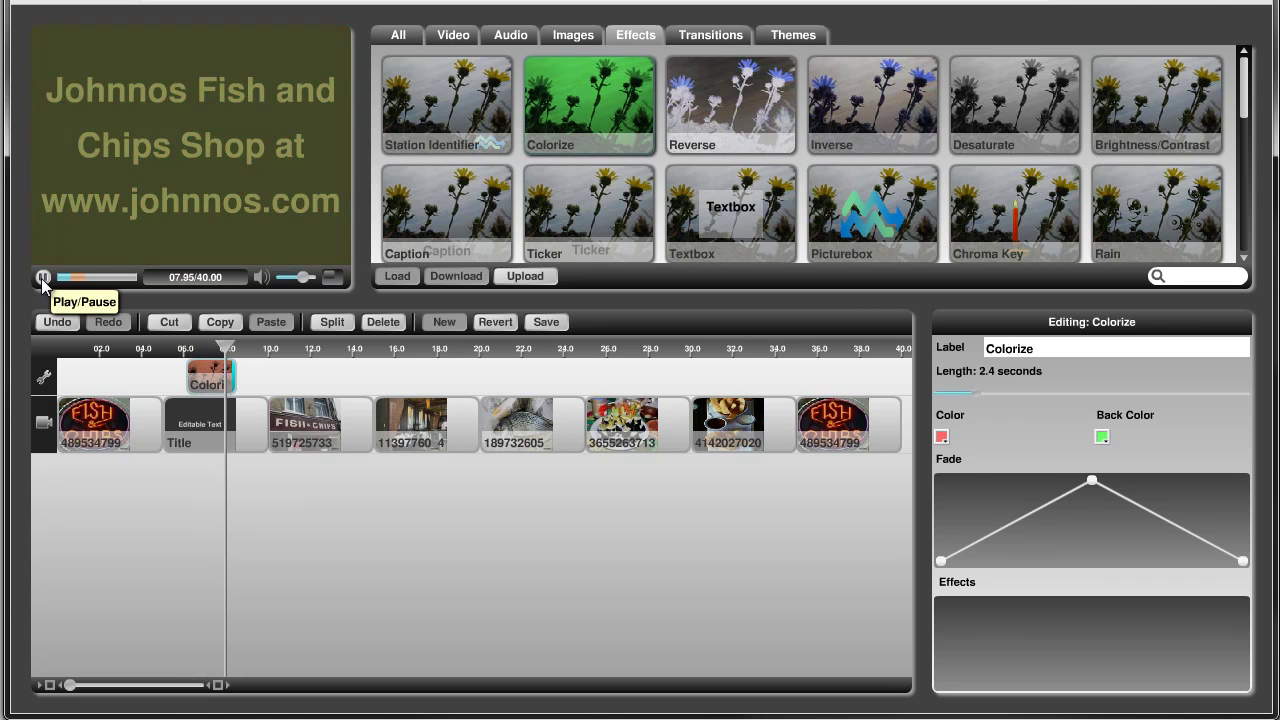
pyautogui.click(41, 278)
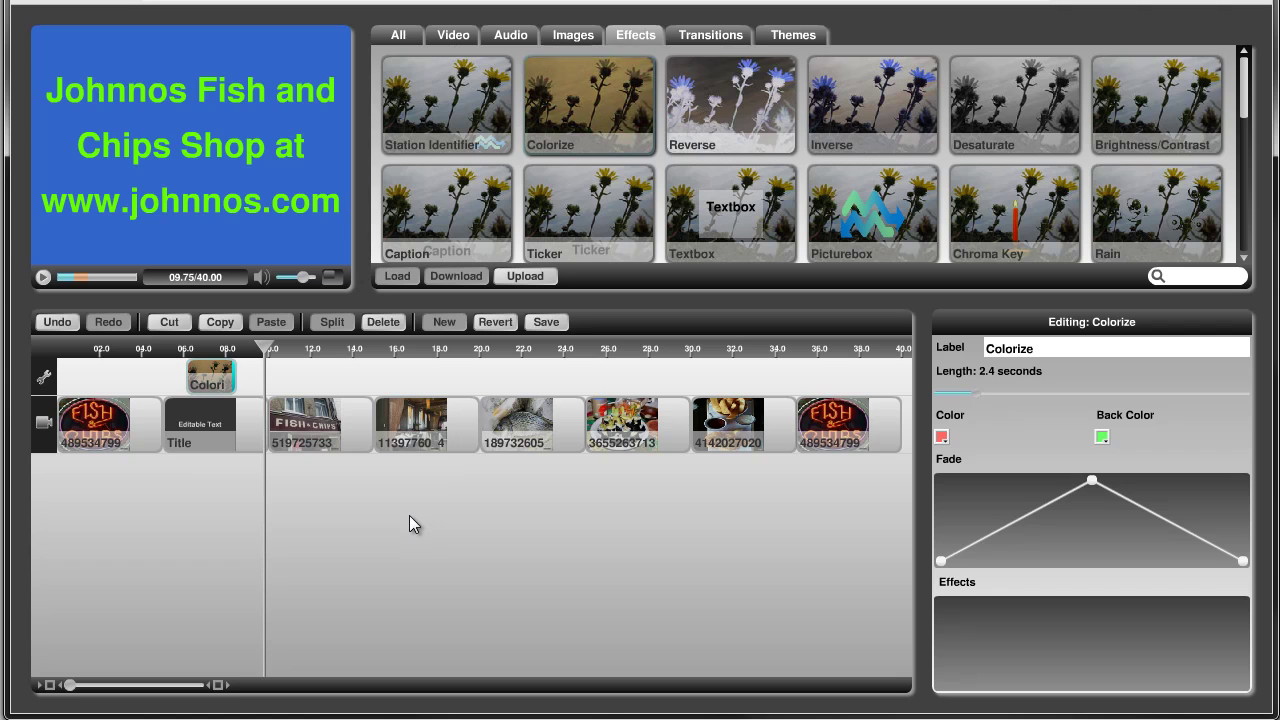
# Step: Scrub through the colorized title to review the effect, and return the playhead to the title's start
pyautogui.click(172, 346)
pyautogui.moveTo(172, 346); pyautogui.dragTo(226, 346)
pyautogui.click(252, 346)
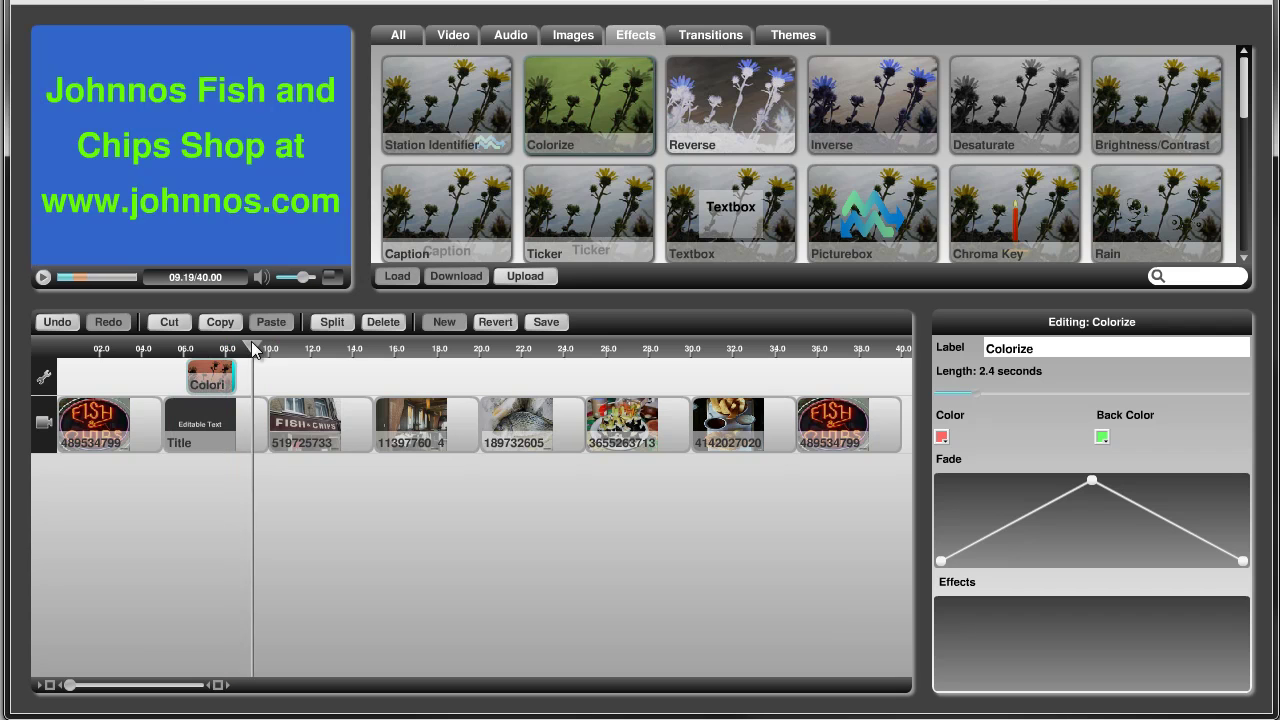
pyautogui.click(166, 348)
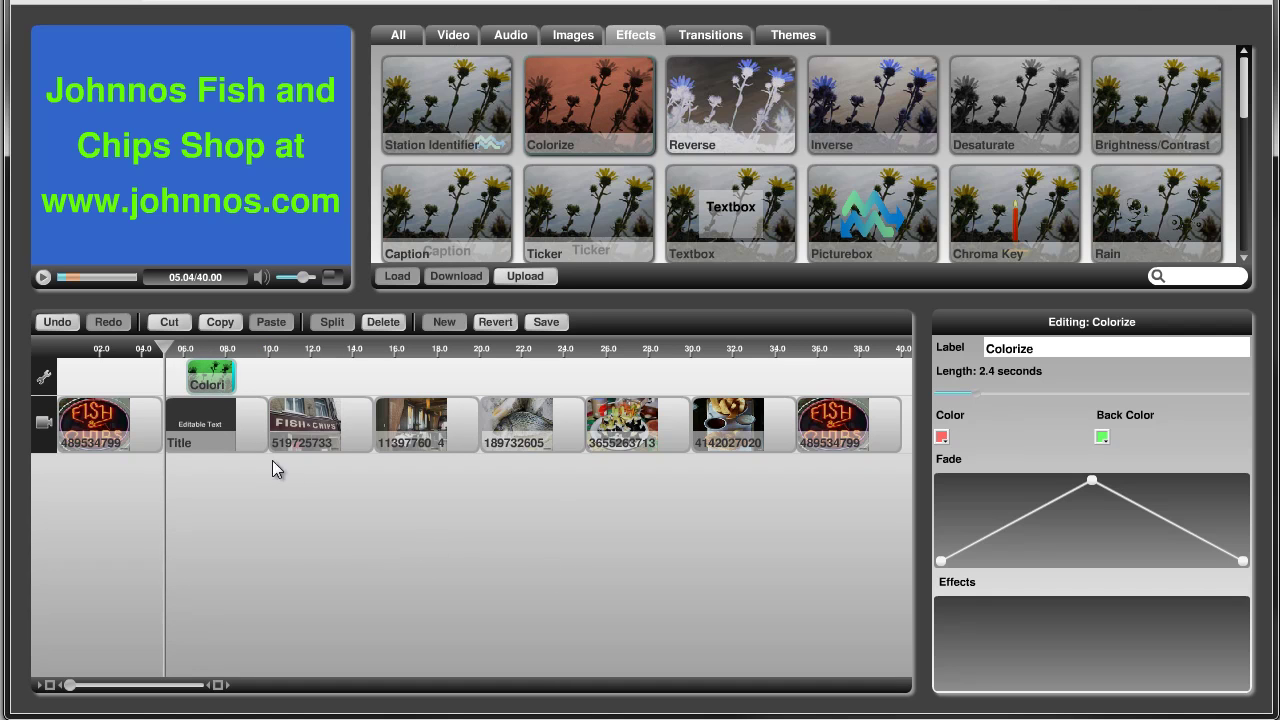
# Step: Lengthen the shopfront image clip to 8 seconds and reselect the Title clip
pyautogui.click(219, 426)
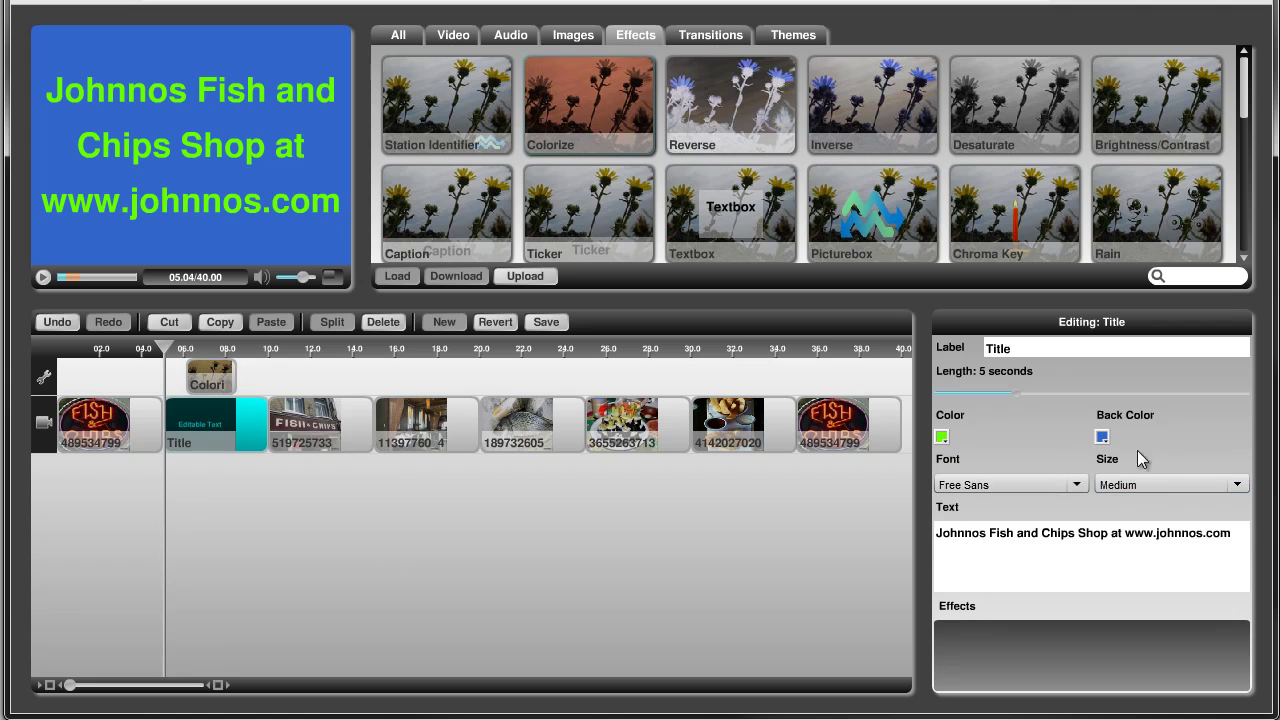
pyautogui.click(345, 435)
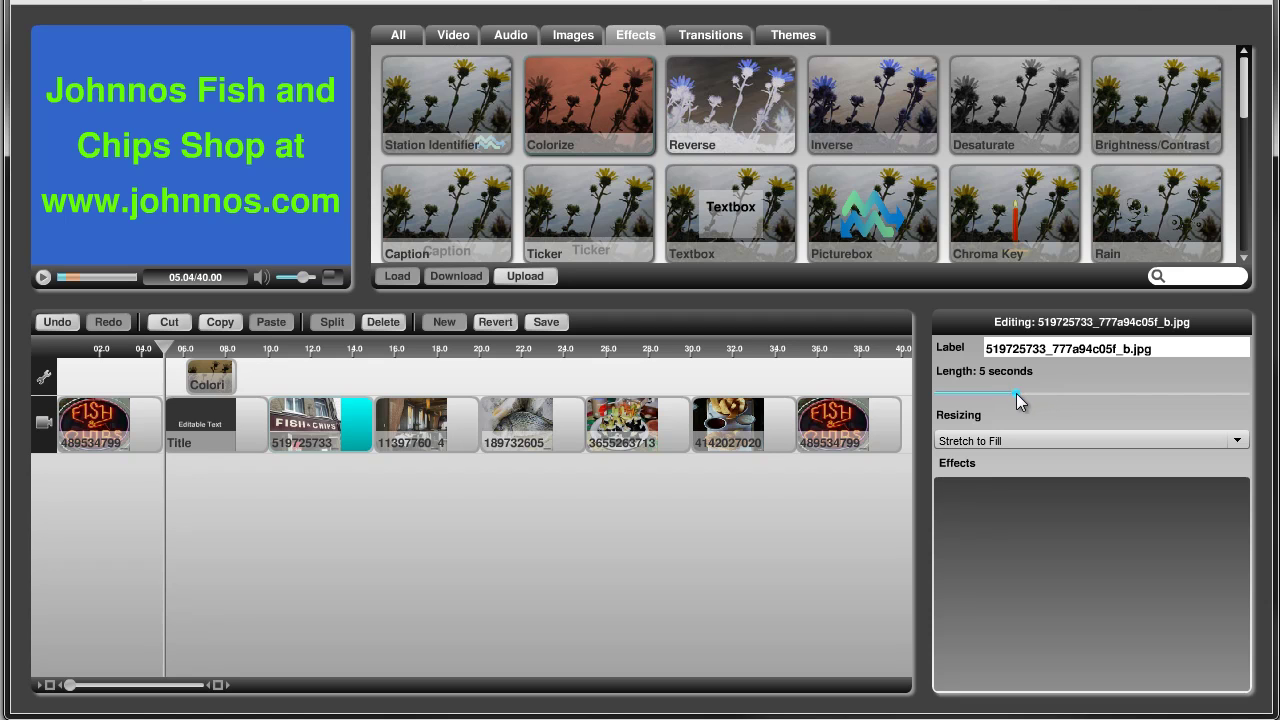
pyautogui.moveTo(1016, 393); pyautogui.dragTo(1062, 397)
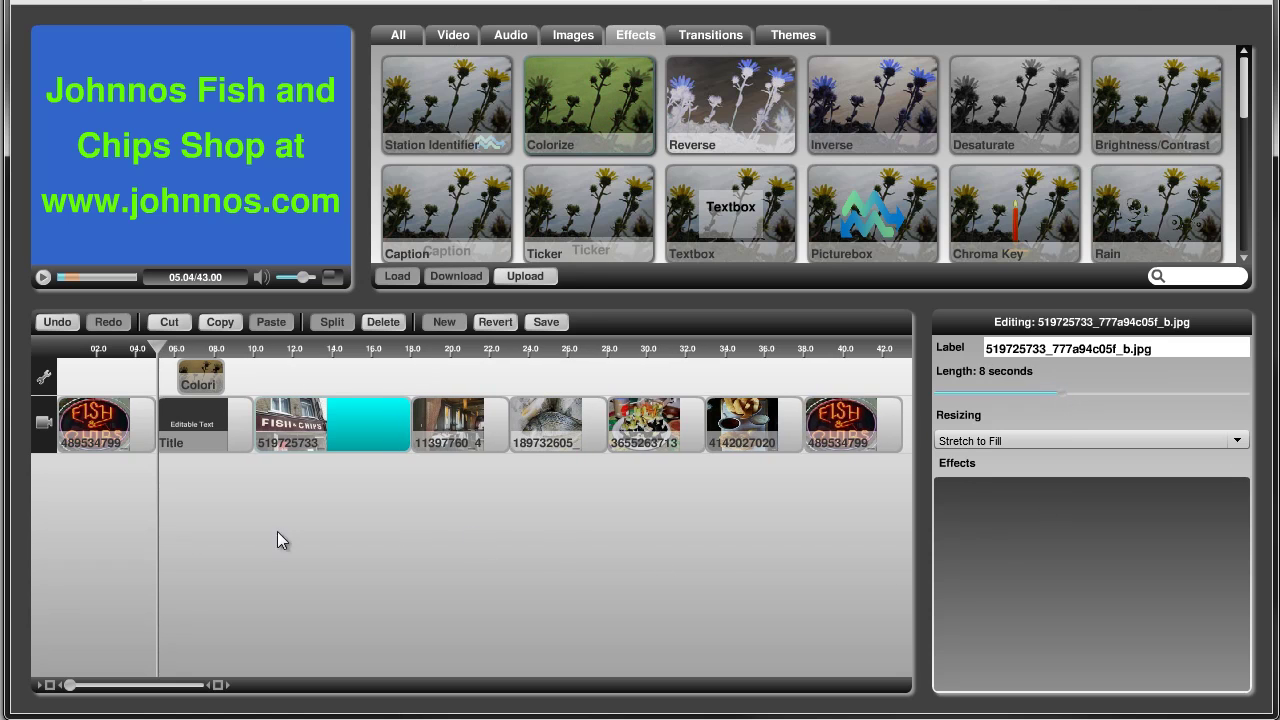
pyautogui.click(210, 427)
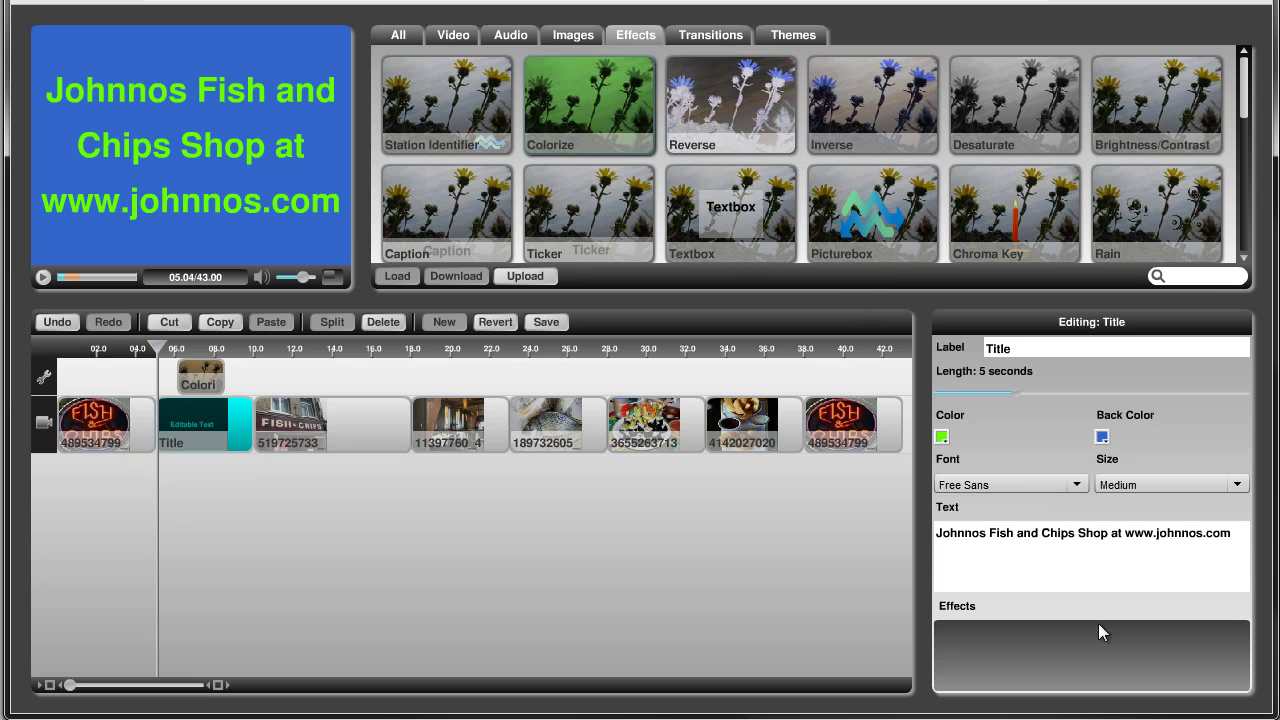
# Step: Add a Caption effect at the start of the mash and stretch it across the whole 43 seconds, with the shopfront in preview
pyautogui.click(335, 351)
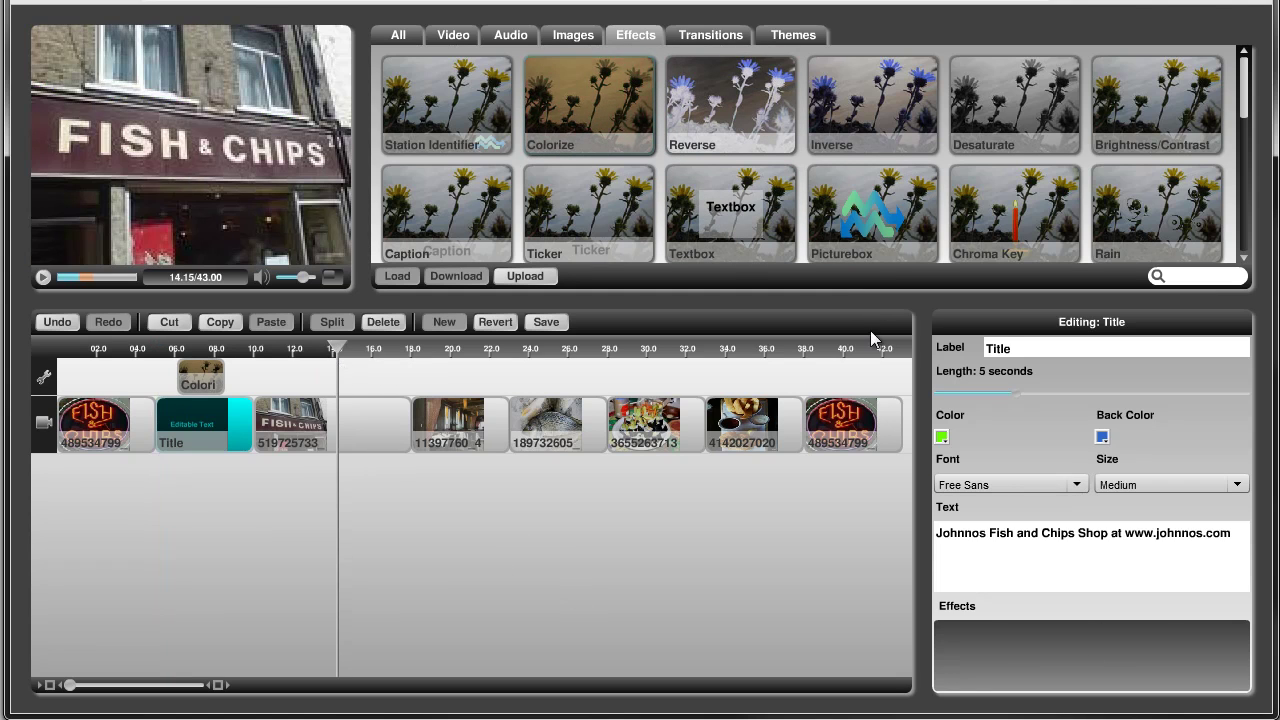
pyautogui.click(712, 33)
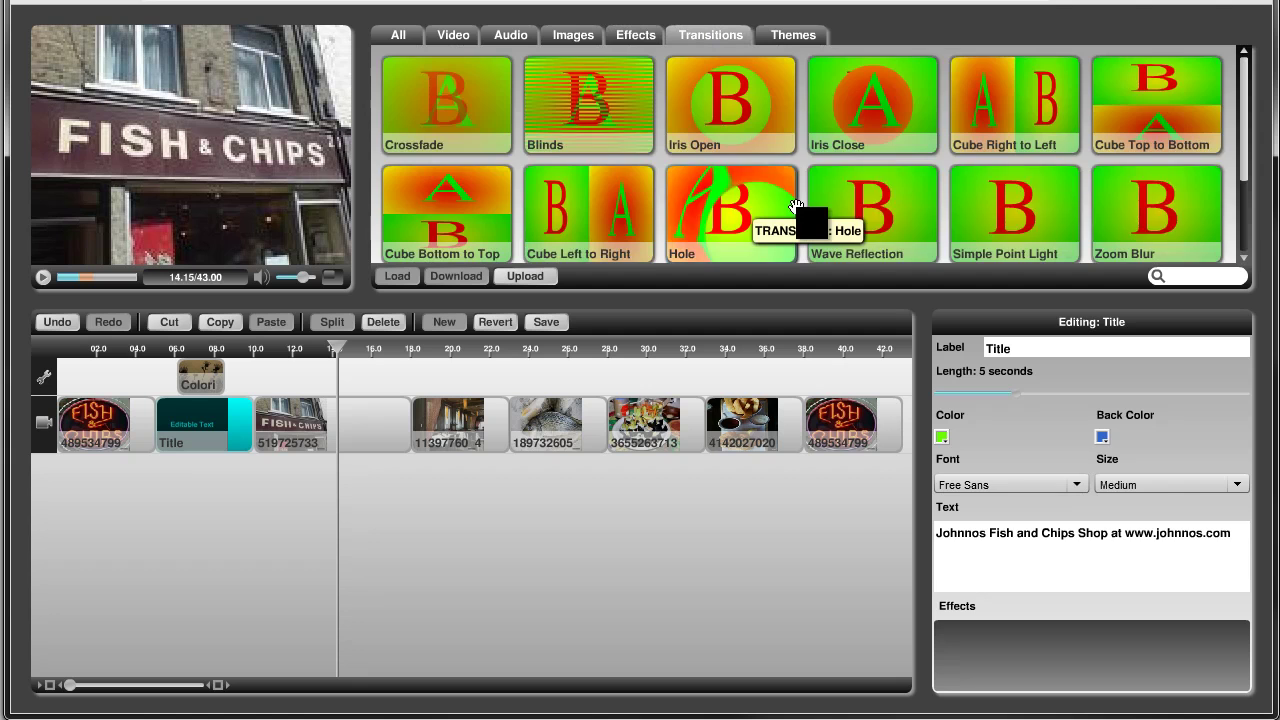
pyautogui.click(640, 33)
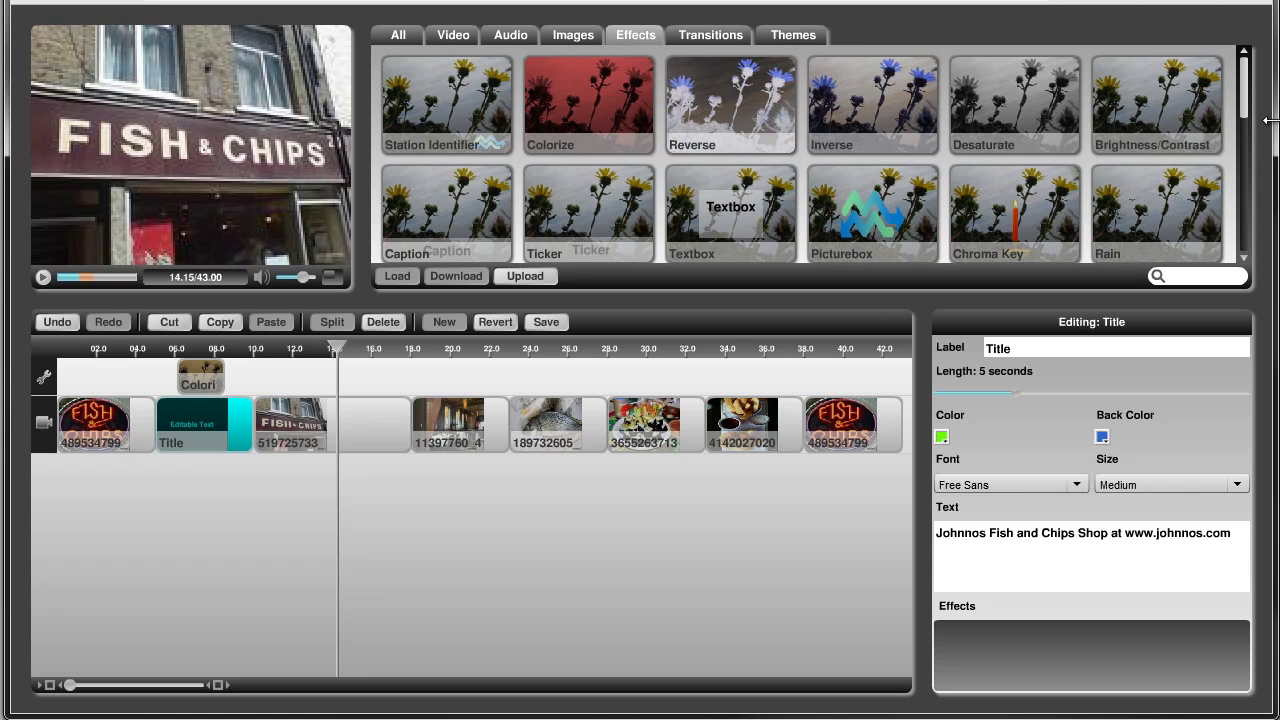
pyautogui.moveTo(1246, 110); pyautogui.dragTo(1244, 138)
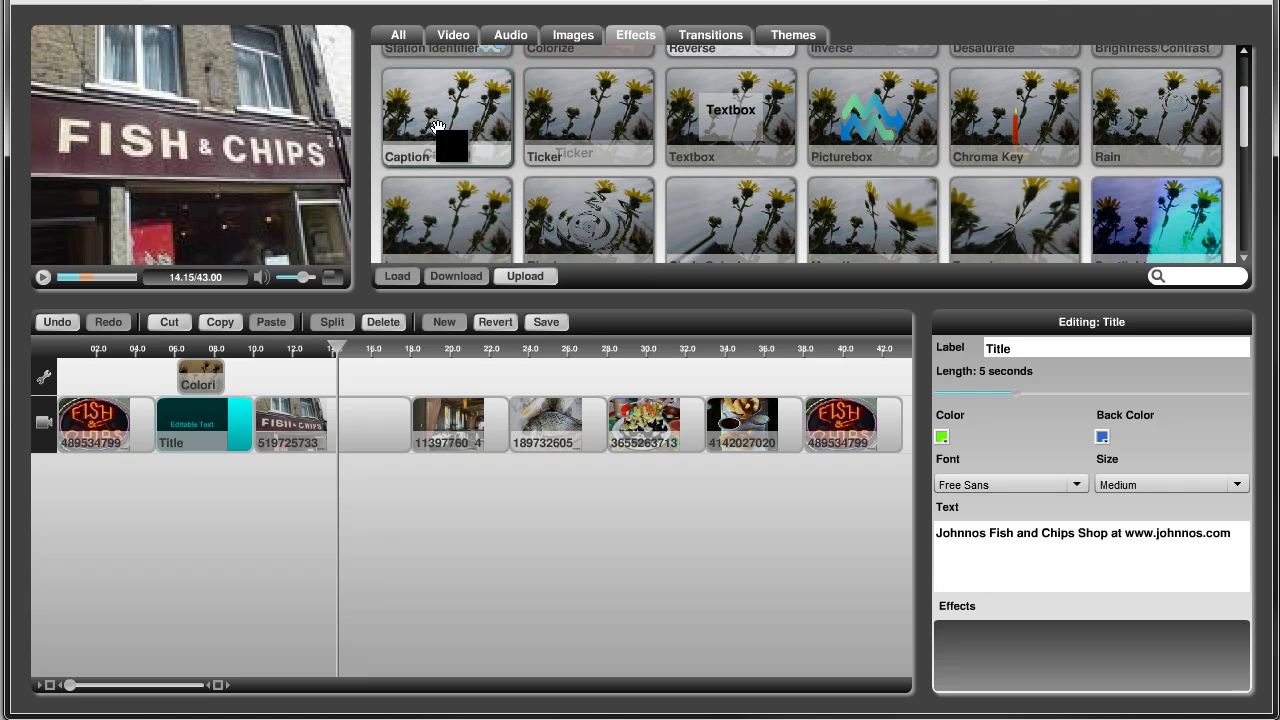
pyautogui.moveTo(470, 126); pyautogui.dragTo(112, 380)
pyautogui.moveTo(151, 380); pyautogui.dragTo(768, 382)
pyautogui.moveTo(815, 381); pyautogui.dragTo(886, 378)
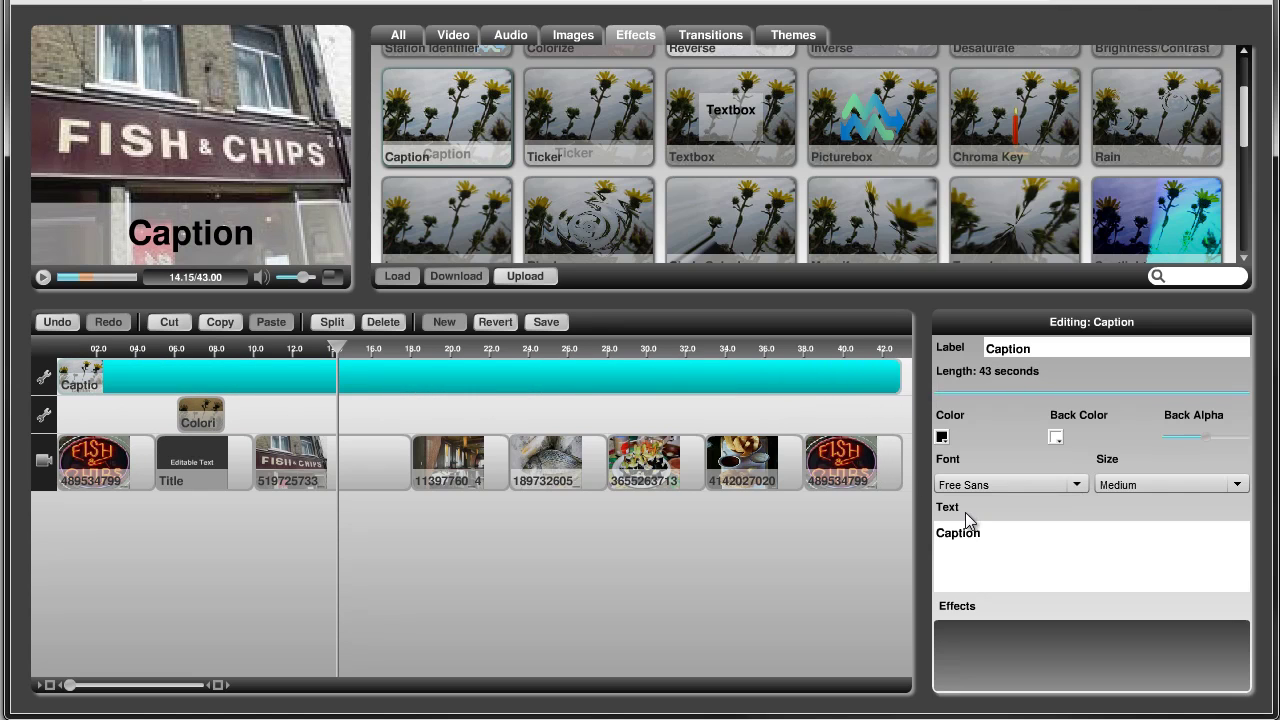
# Step: Replace the caption's placeholder text with "Demo Demo Demo" and set its color to red
pyautogui.write('Demo Demo Demo')
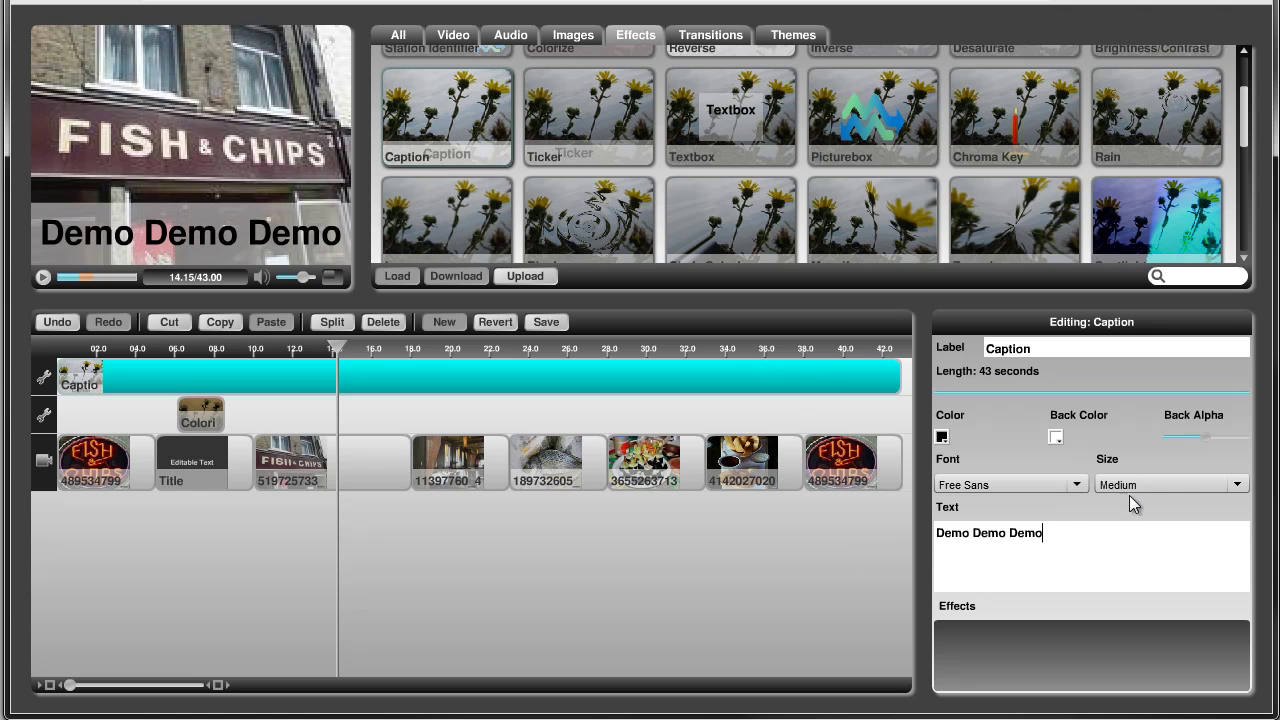
pyautogui.click(942, 436)
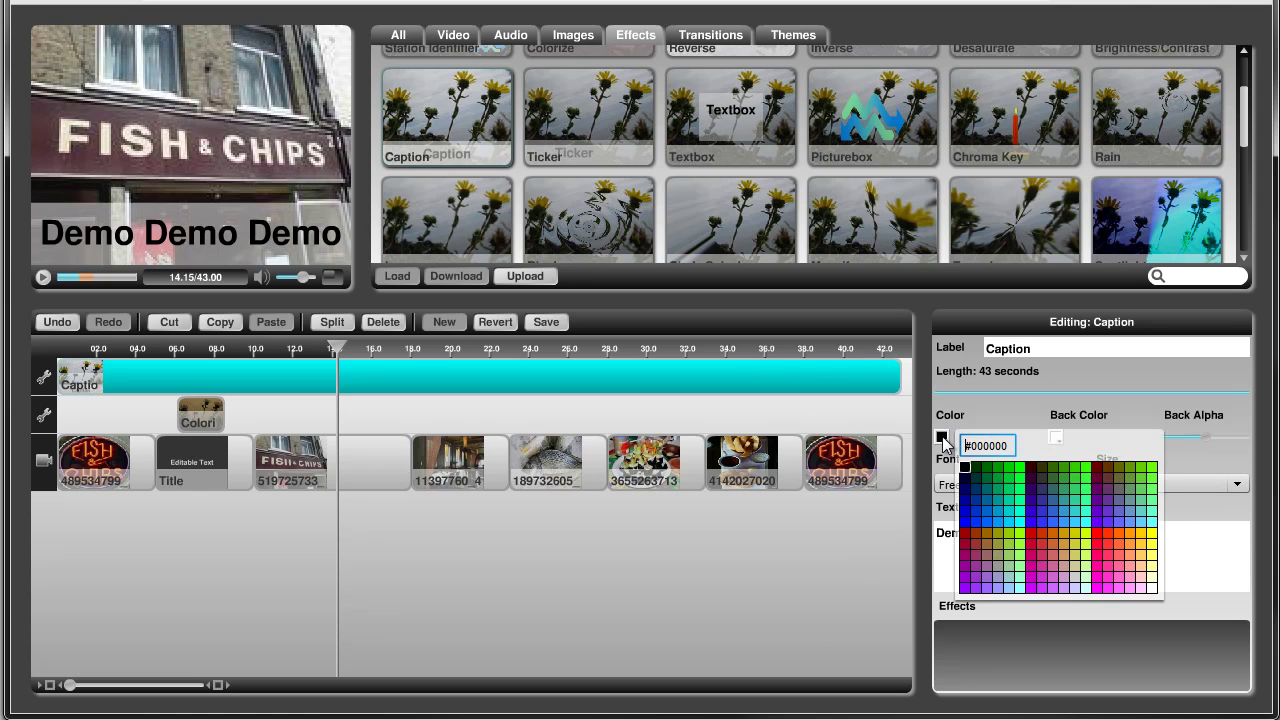
pyautogui.click(1043, 535)
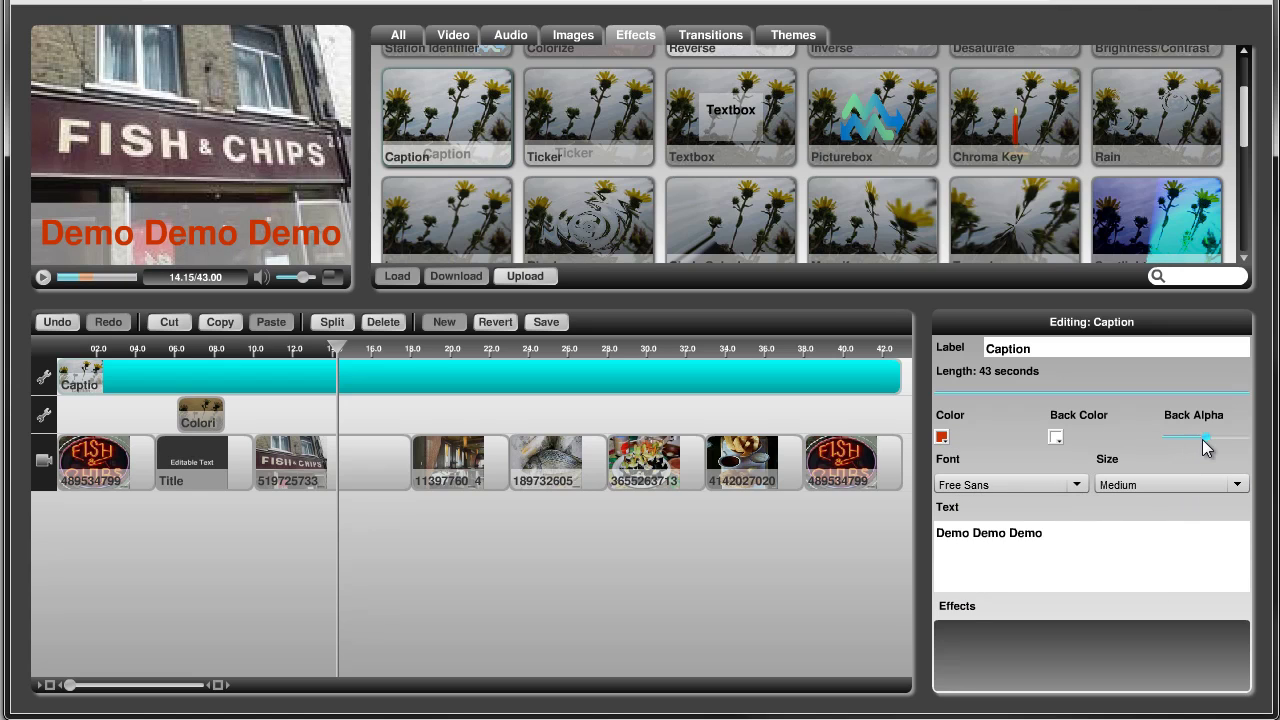
# Step: Raise the caption's back alpha to the maximum and set its size to XX Small, checking it at other playhead positions
pyautogui.moveTo(1189, 437); pyautogui.dragTo(1262, 453)
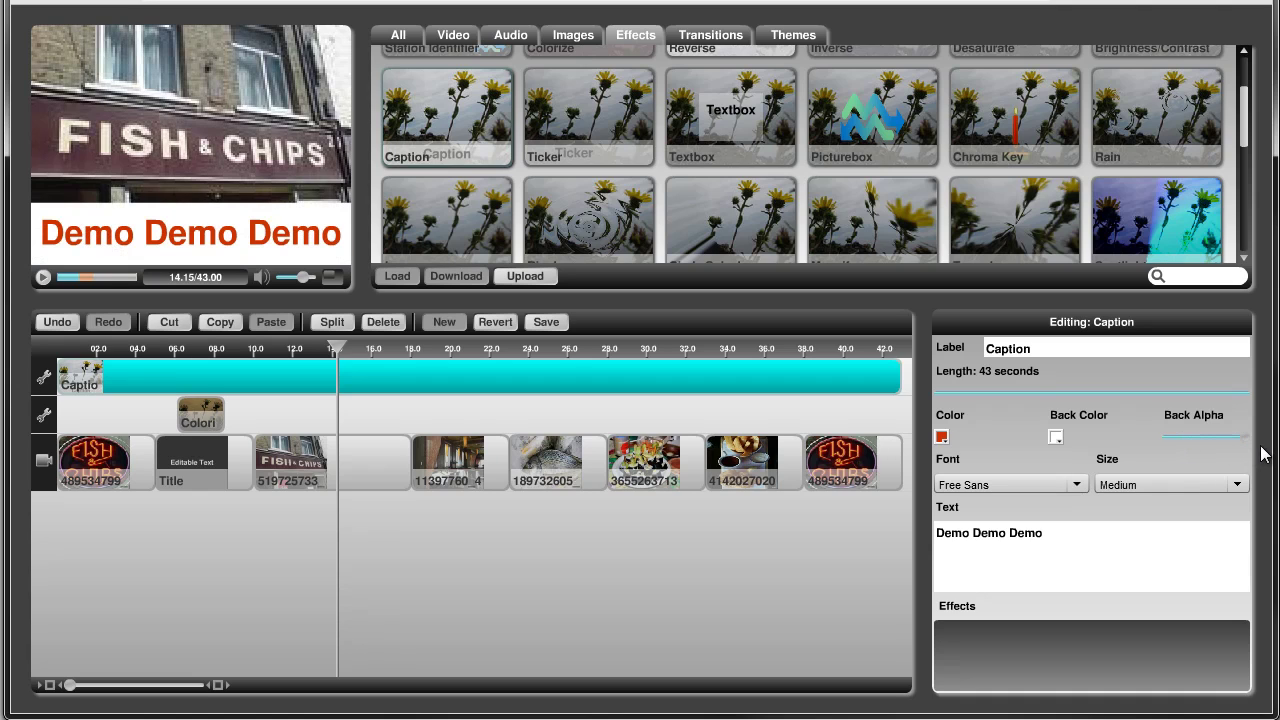
pyautogui.click(1120, 484)
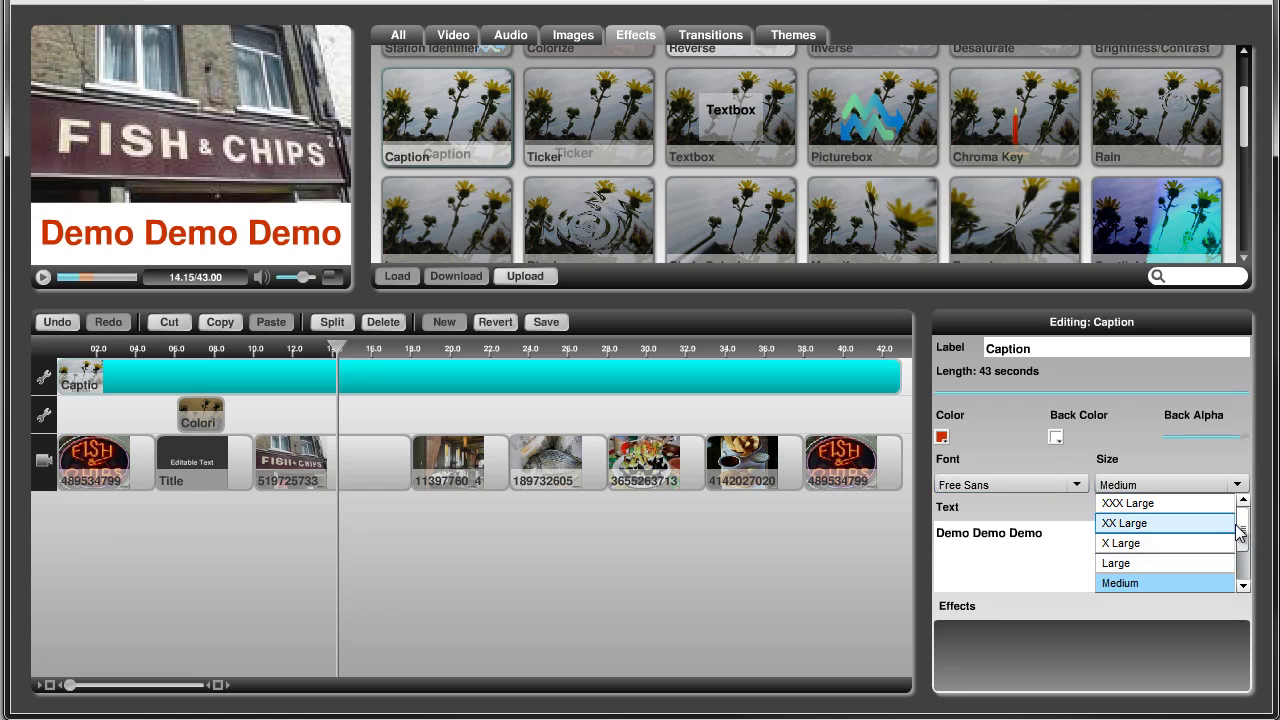
pyautogui.moveTo(1240, 533); pyautogui.dragTo(1243, 568)
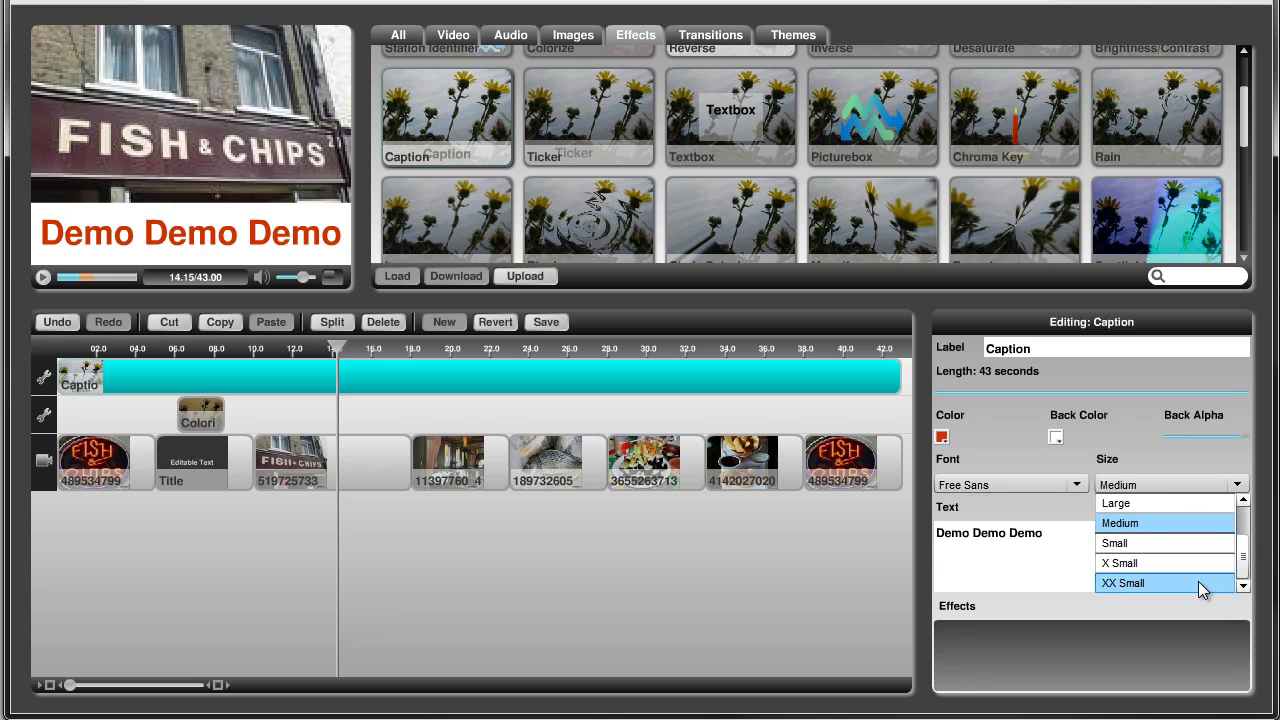
pyautogui.click(1198, 581)
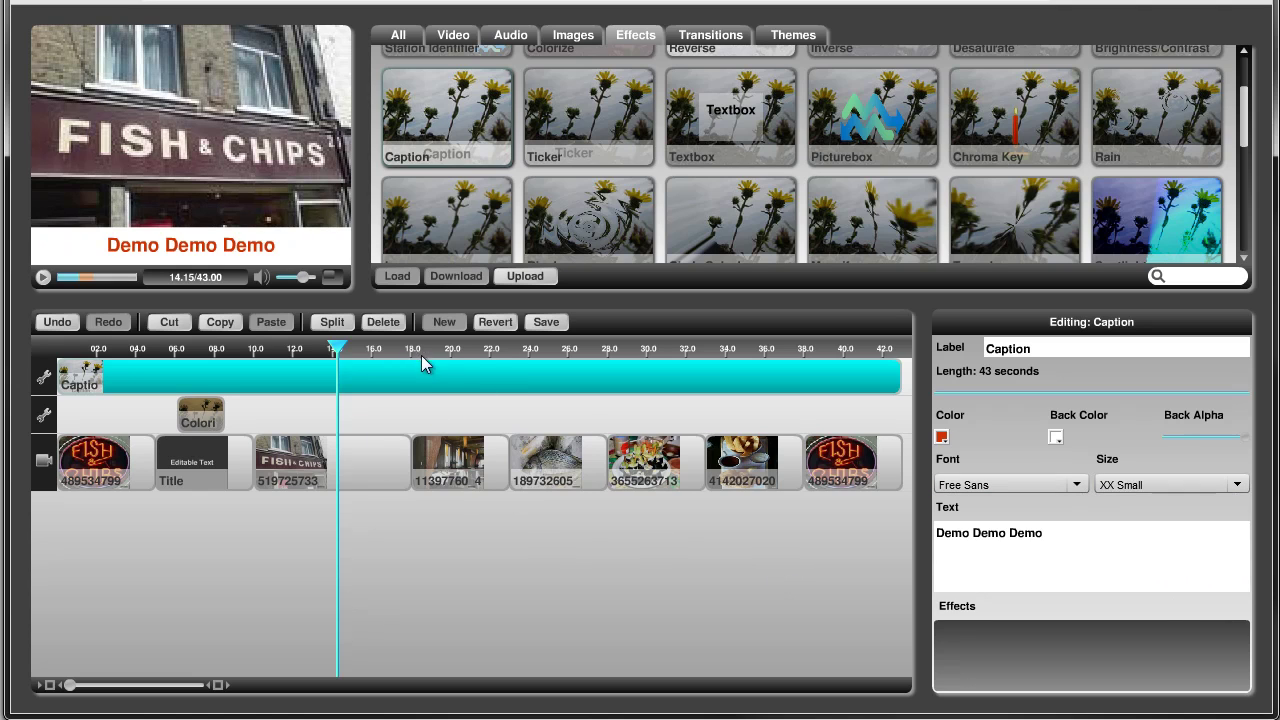
pyautogui.click(458, 350)
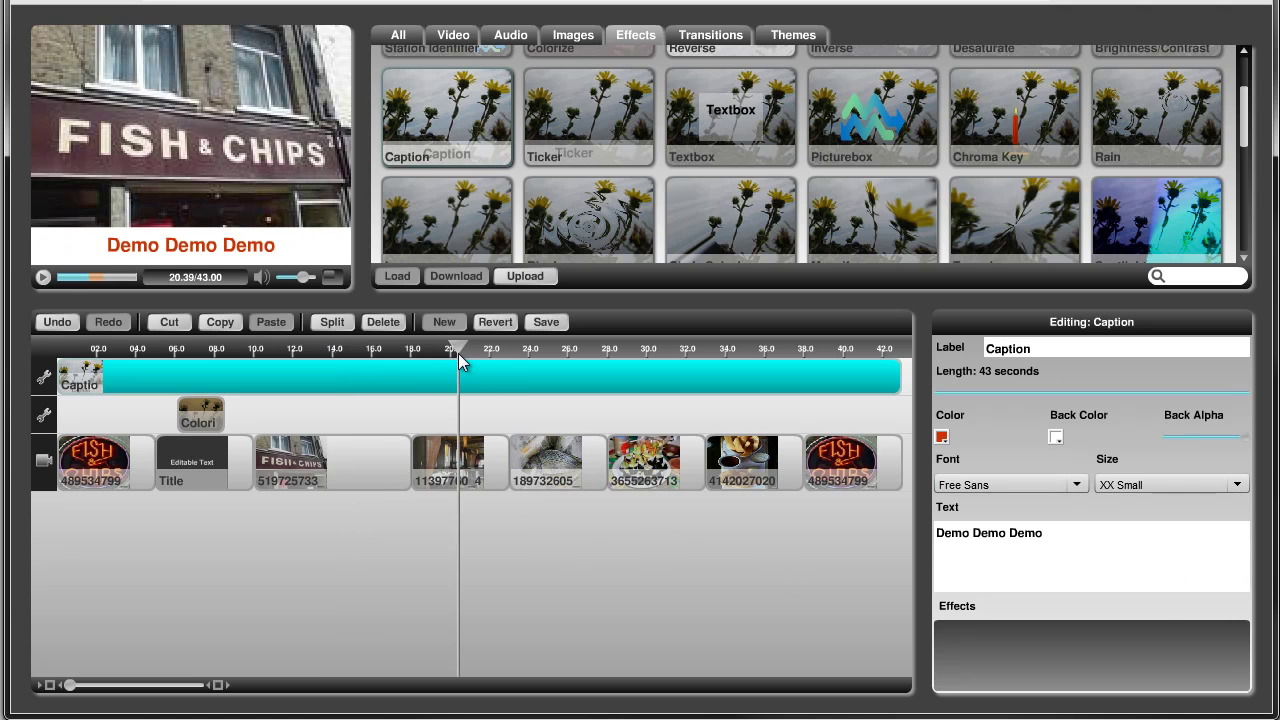
pyautogui.click(362, 350)
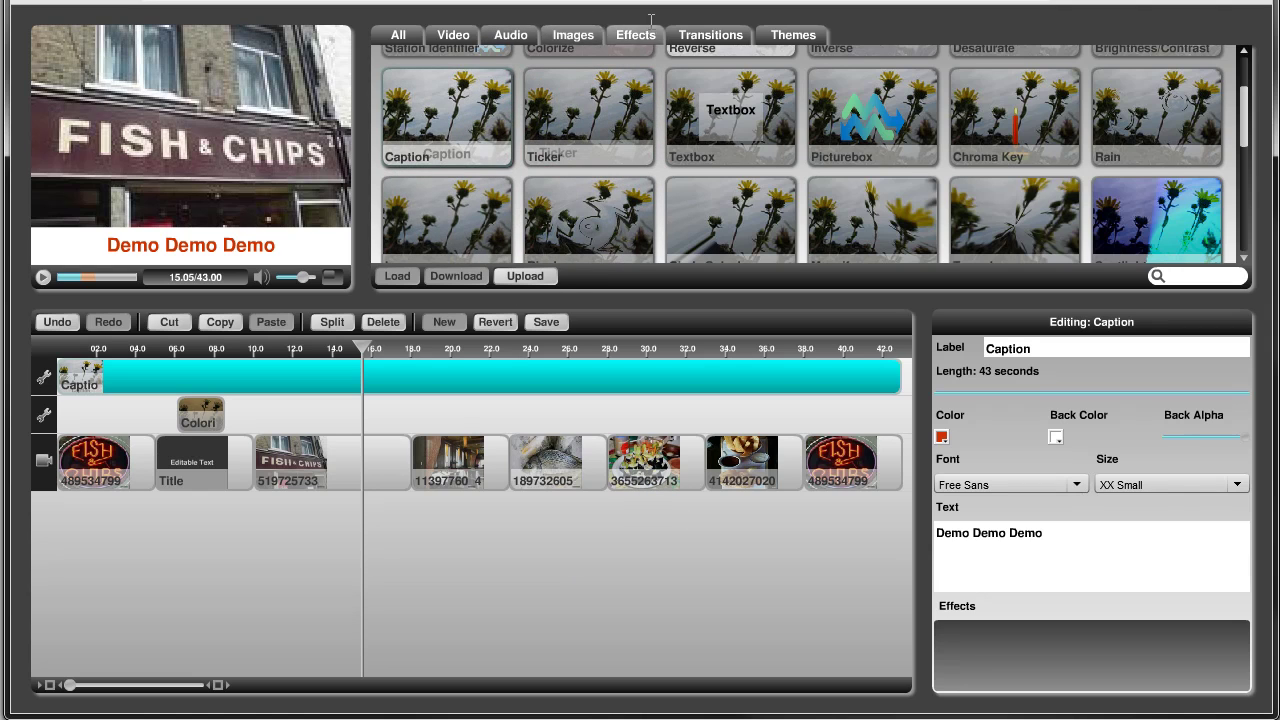
# Step: Place Crossfade, Blinds and Iris Open transitions, in that order, at the first three cuts from the neon sign to the dining room
pyautogui.click(703, 34)
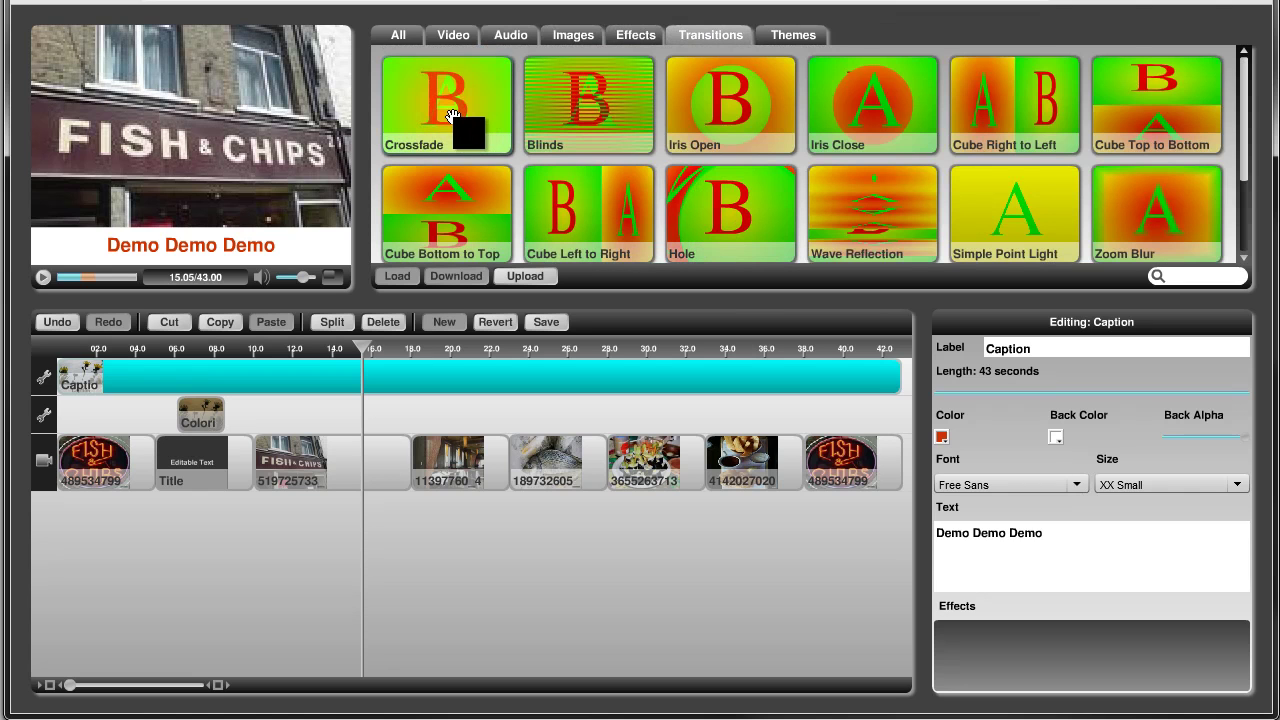
pyautogui.moveTo(454, 120); pyautogui.dragTo(164, 462)
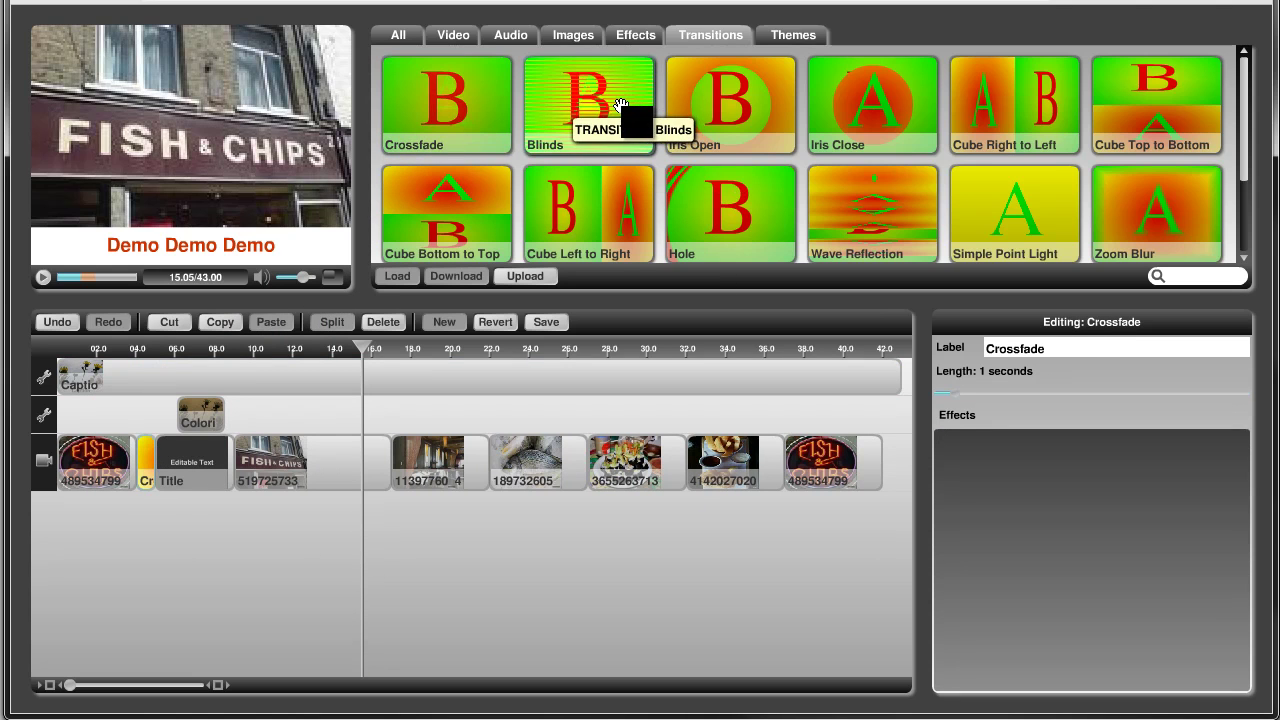
pyautogui.moveTo(620, 105); pyautogui.dragTo(281, 438)
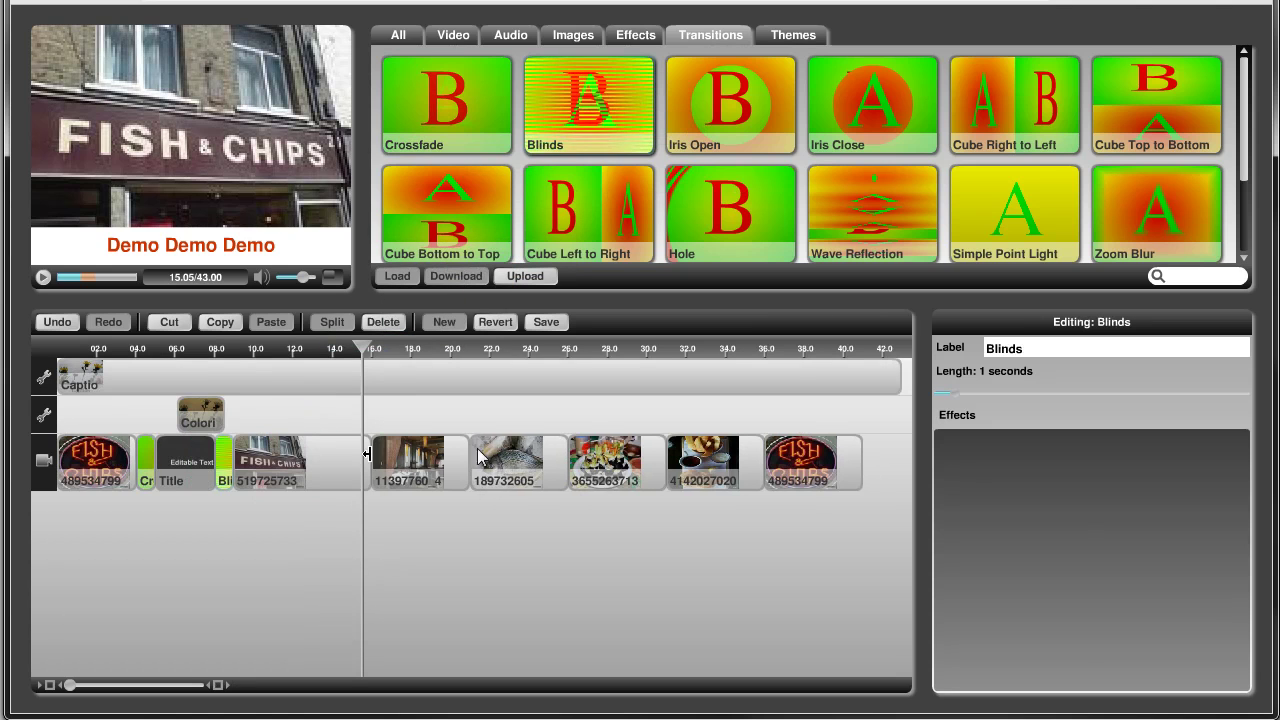
pyautogui.moveTo(738, 141); pyautogui.dragTo(414, 486)
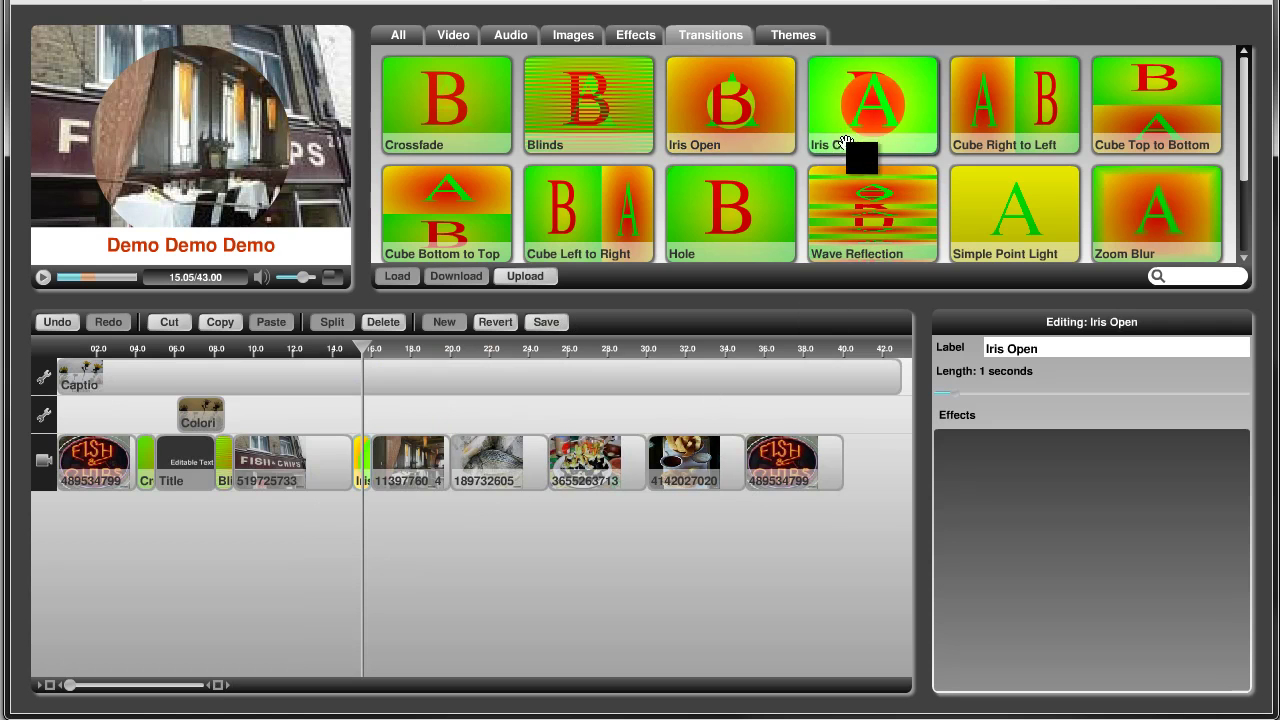
# Step: Place Iris Close, Cube Right to Left, Cube Top to Bottom and Zoom Blur transitions at the remaining four cuts, and clear the selection
pyautogui.moveTo(851, 118); pyautogui.dragTo(443, 464)
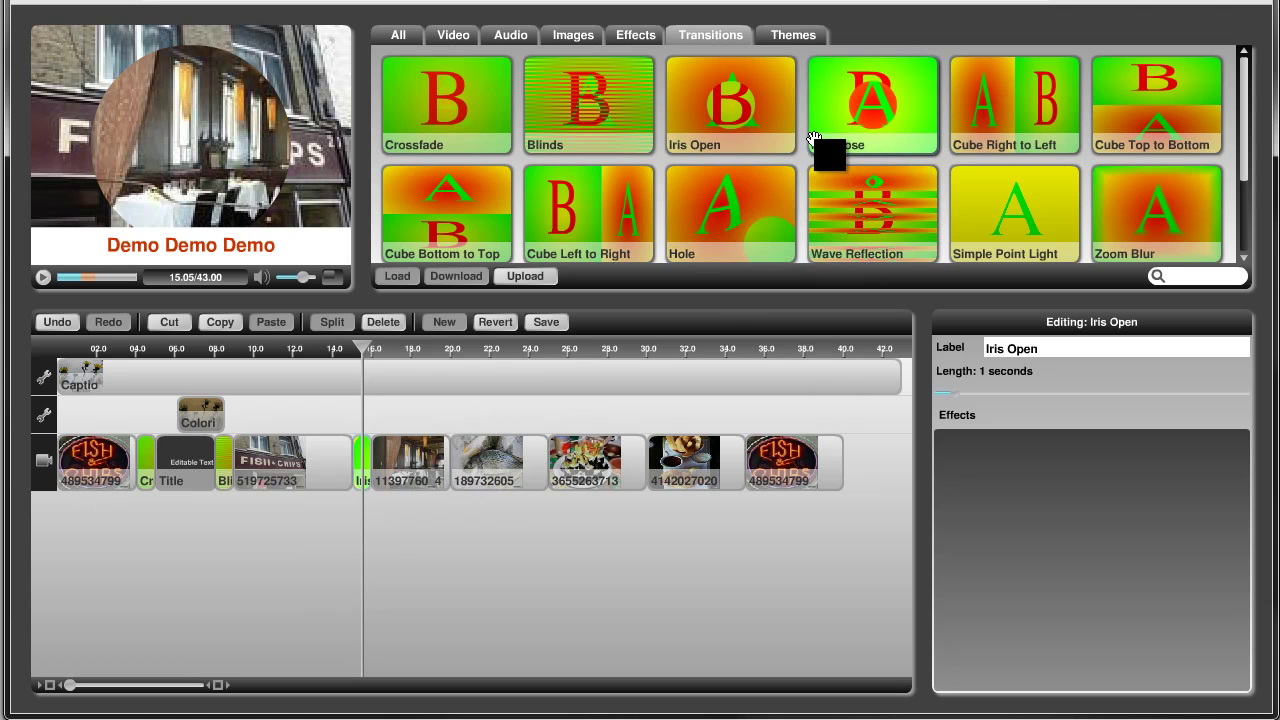
pyautogui.moveTo(871, 129); pyautogui.dragTo(455, 466)
pyautogui.moveTo(1034, 149); pyautogui.dragTo(610, 486)
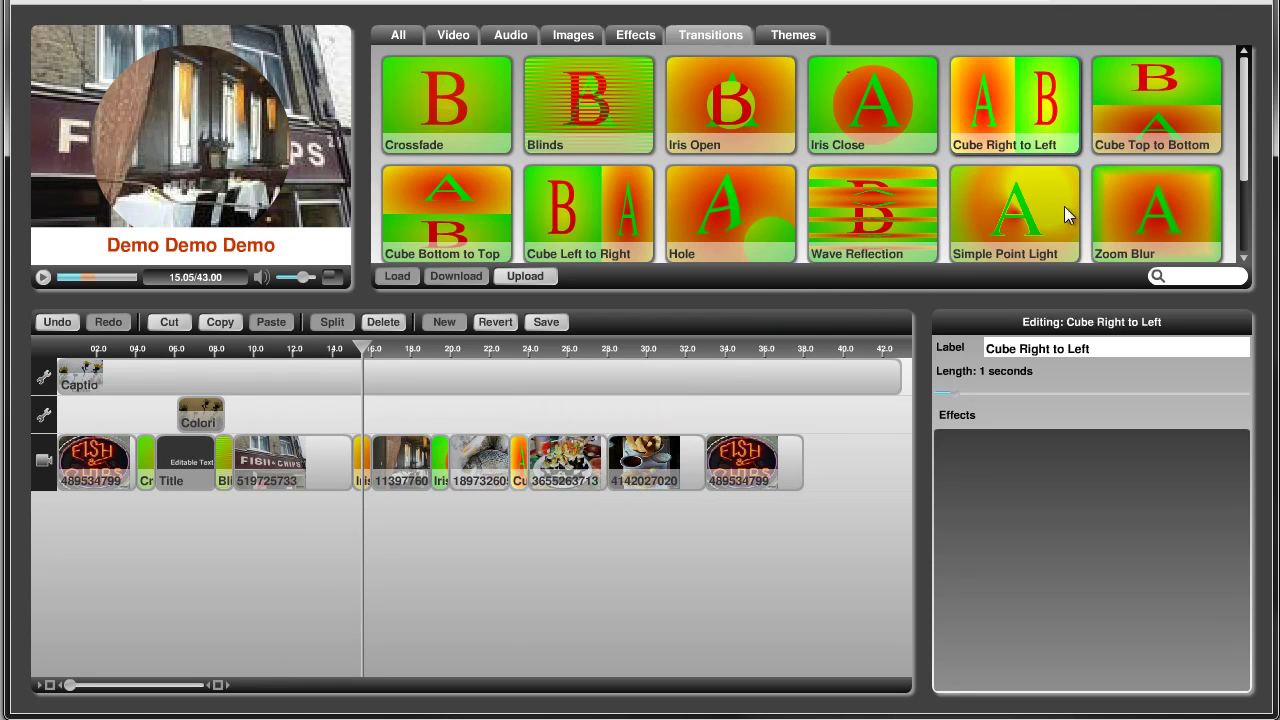
pyautogui.moveTo(1160, 128); pyautogui.dragTo(610, 505)
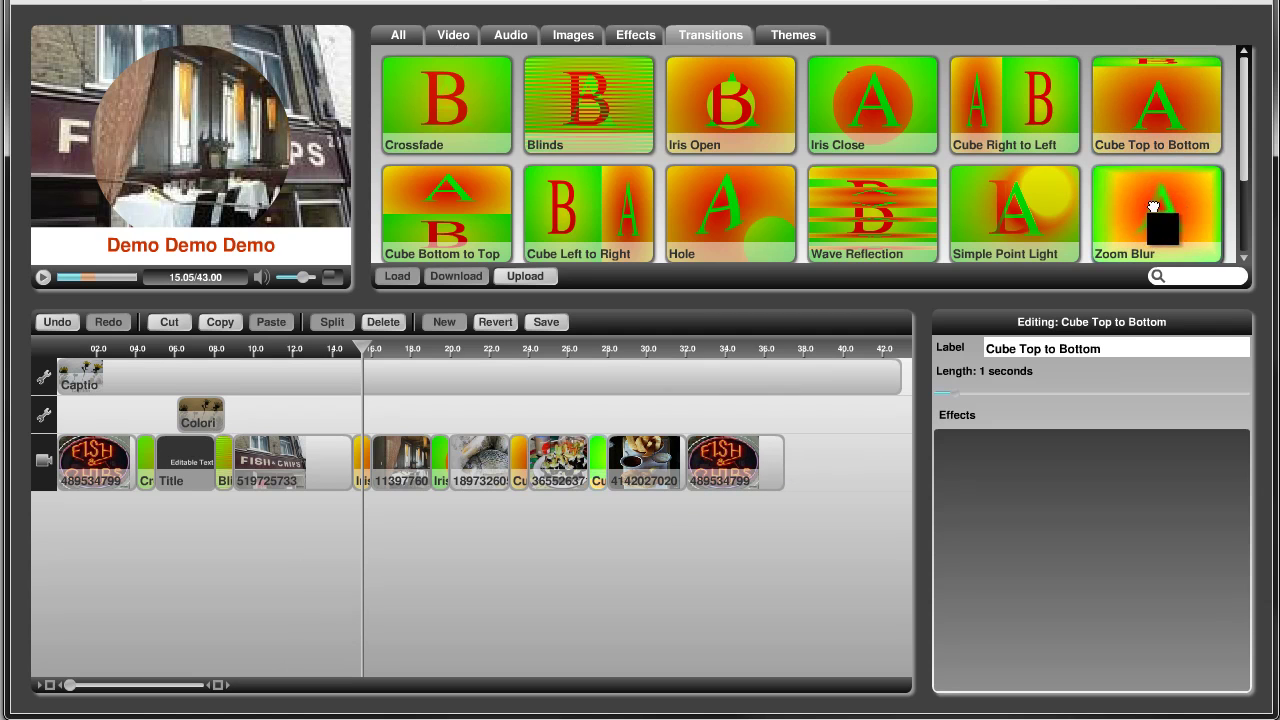
pyautogui.moveTo(1130, 243); pyautogui.dragTo(714, 458)
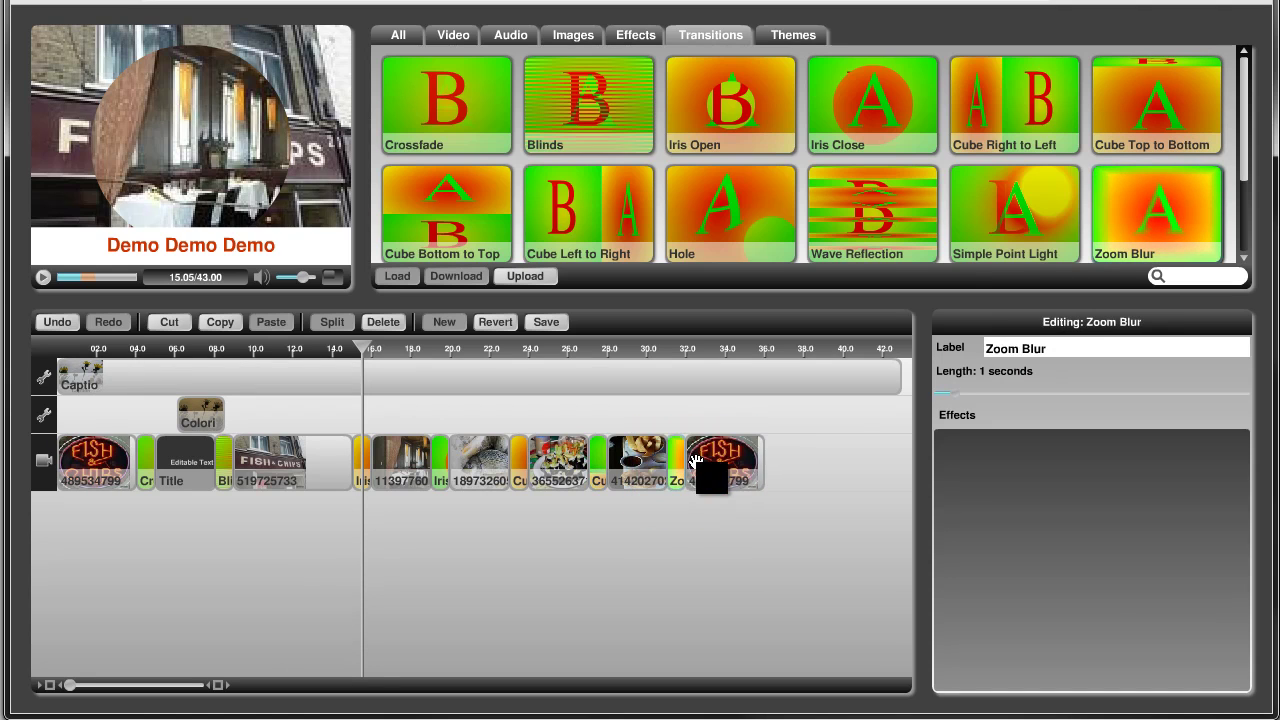
pyautogui.click(818, 469)
pyautogui.click(791, 37)
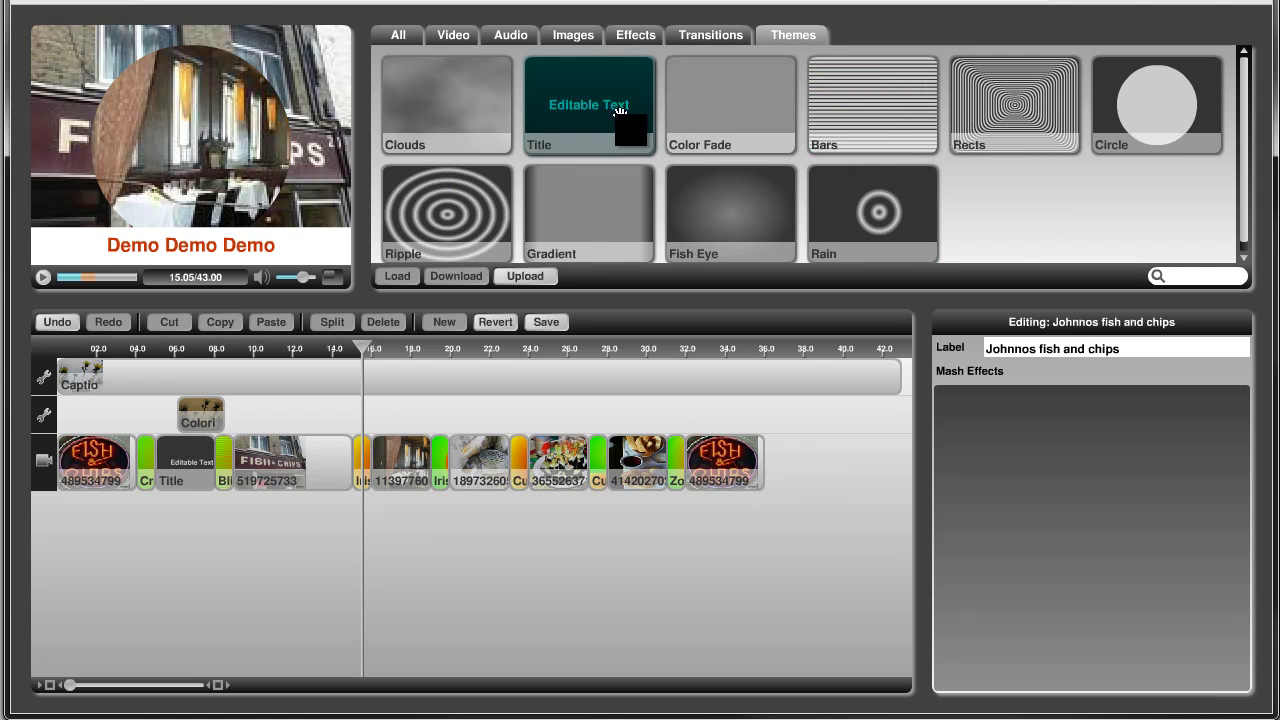
pyautogui.moveTo(610, 110); pyautogui.dragTo(794, 476)
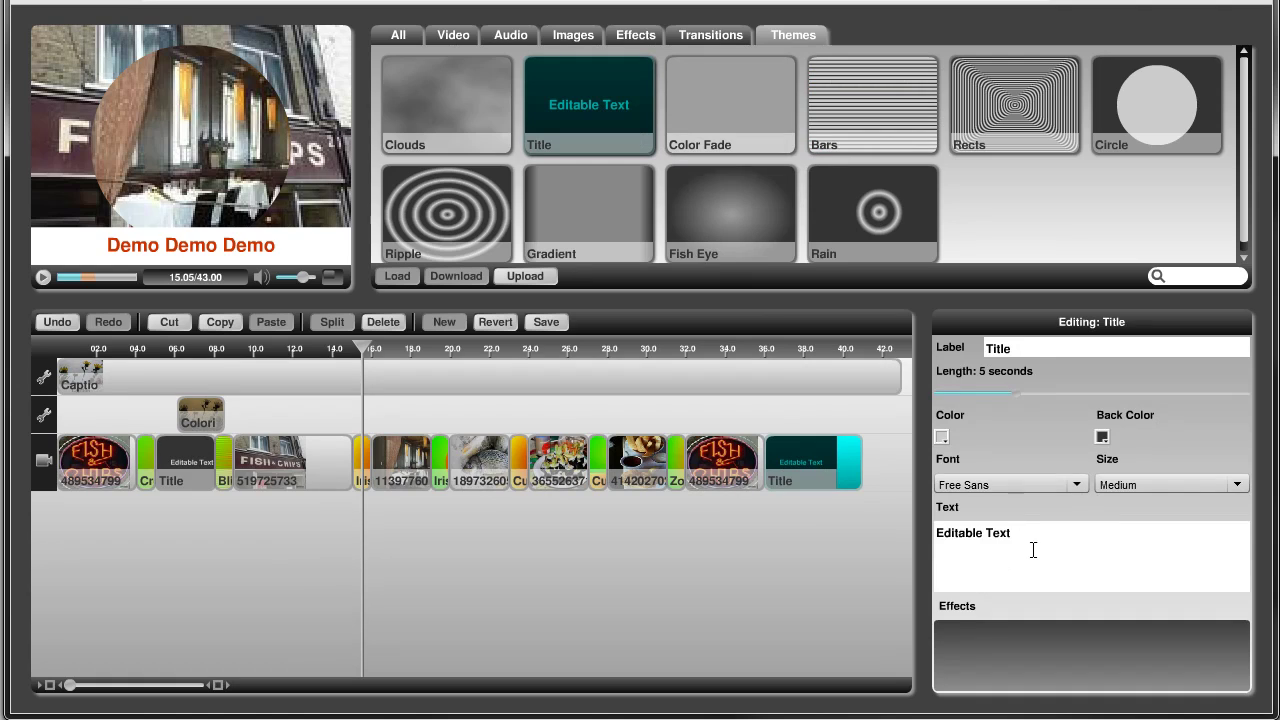
pyautogui.moveTo(1032, 534); pyautogui.dragTo(838, 592)
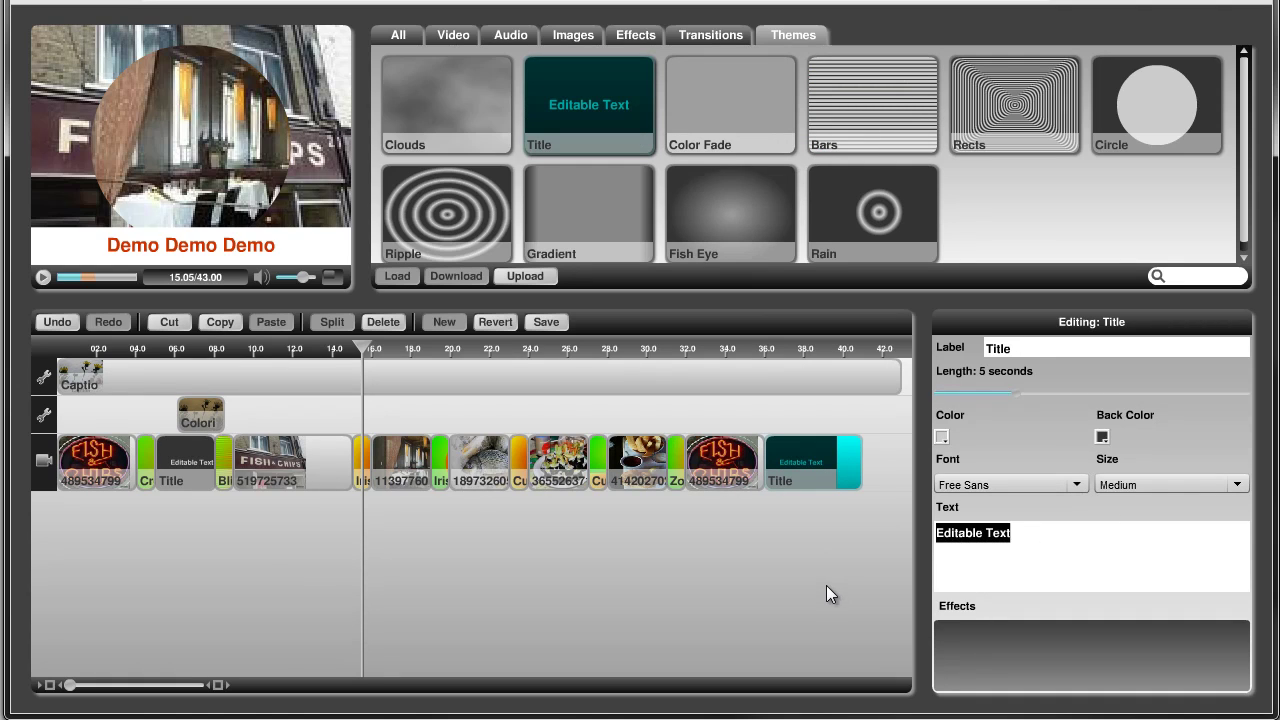
pyautogui.write('www.')
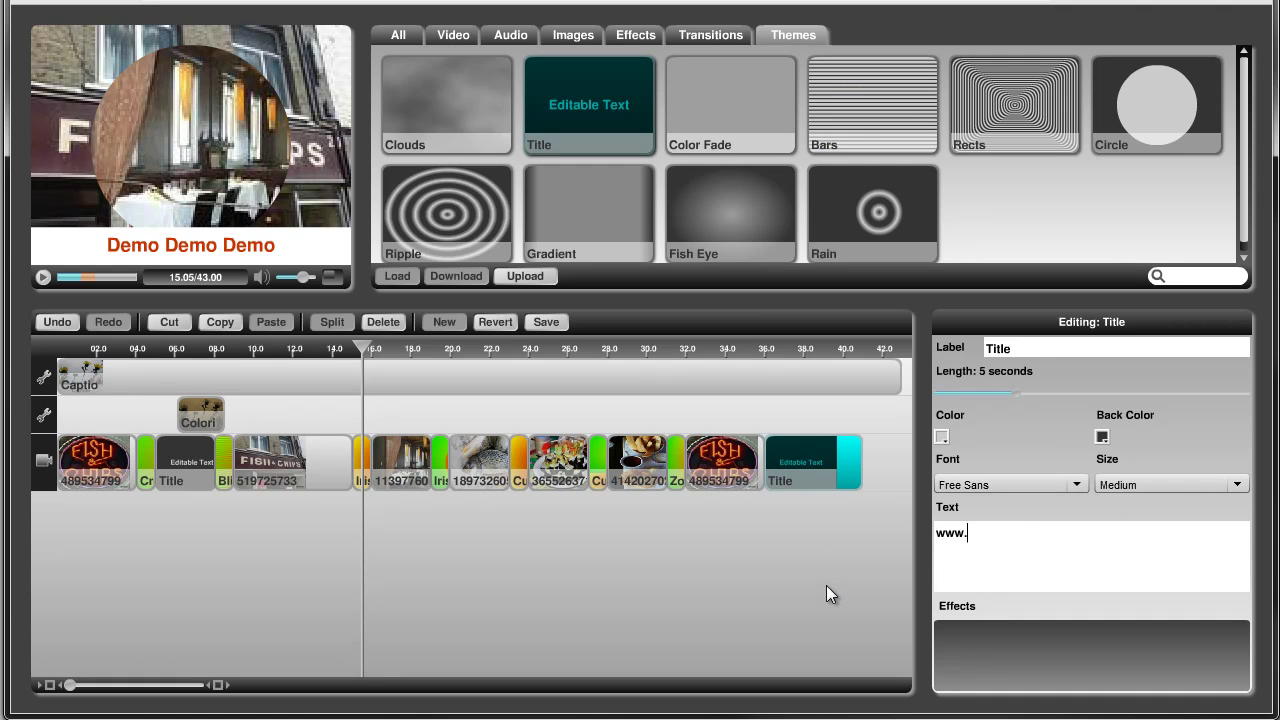
pyautogui.write('johnnos.com')
# Step: Give the closing title a red back color and black text color, previewing it at the playhead
pyautogui.click(826, 348)
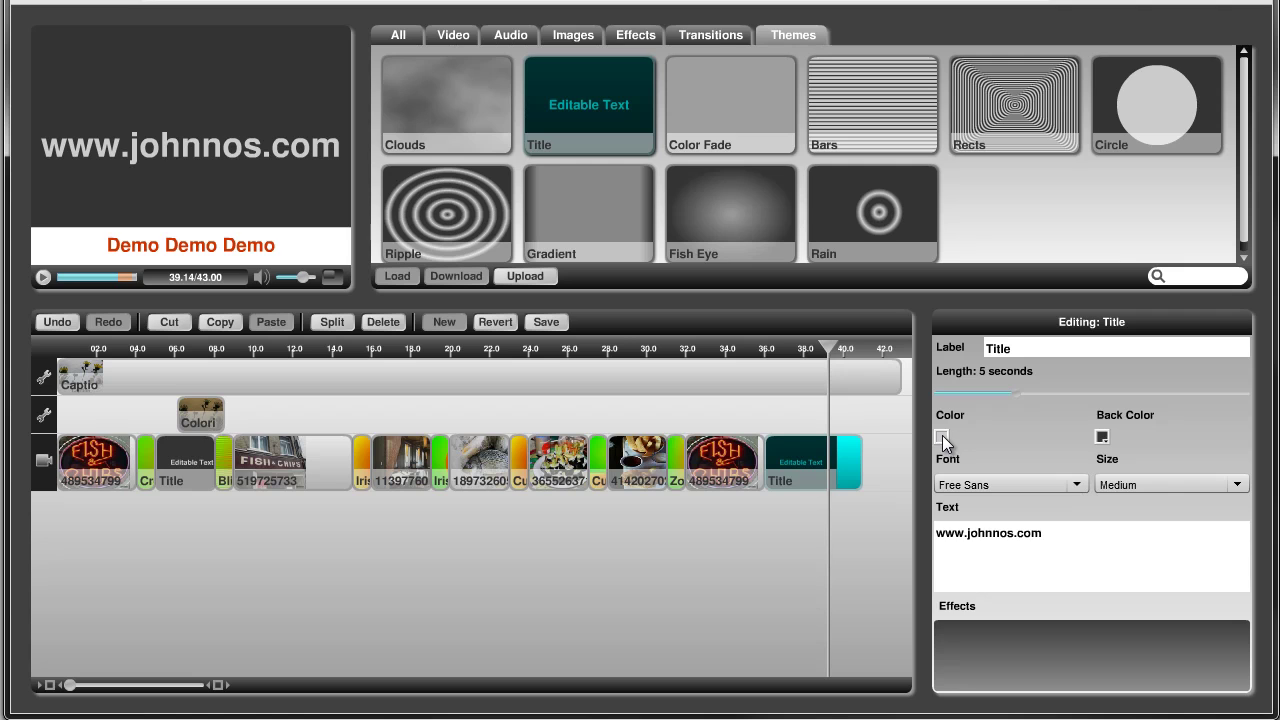
pyautogui.click(1103, 435)
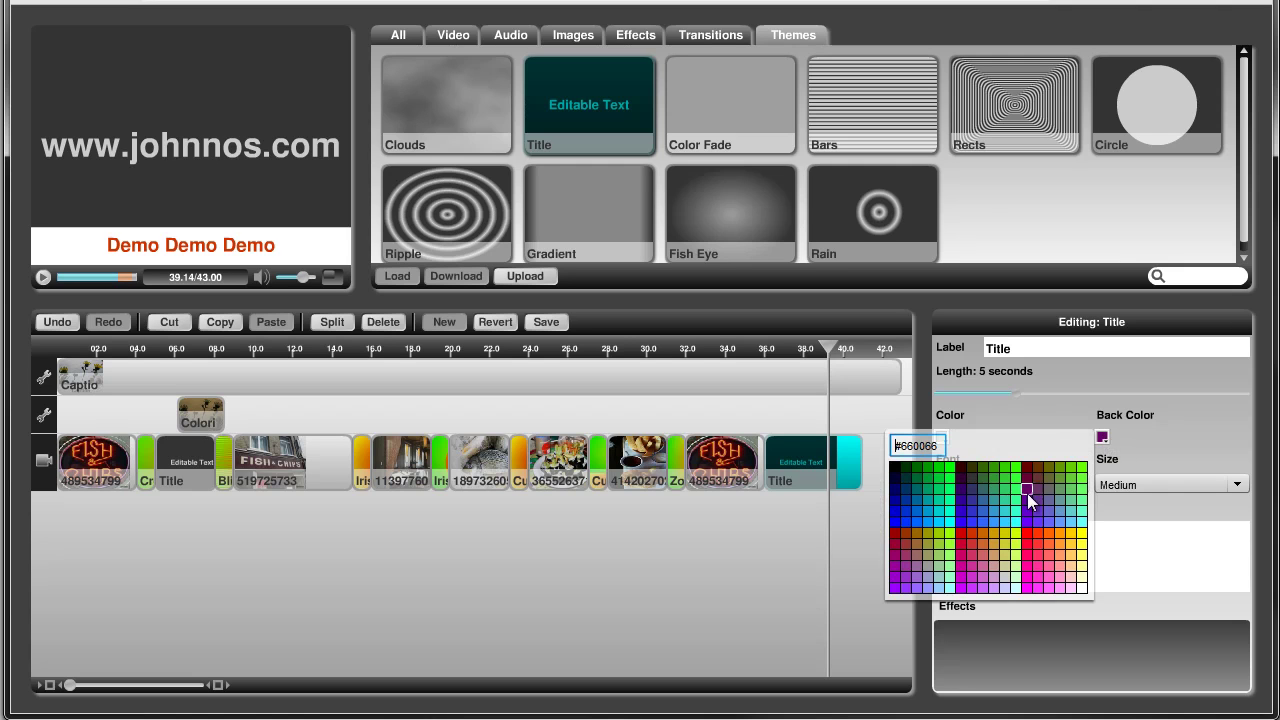
pyautogui.click(1029, 534)
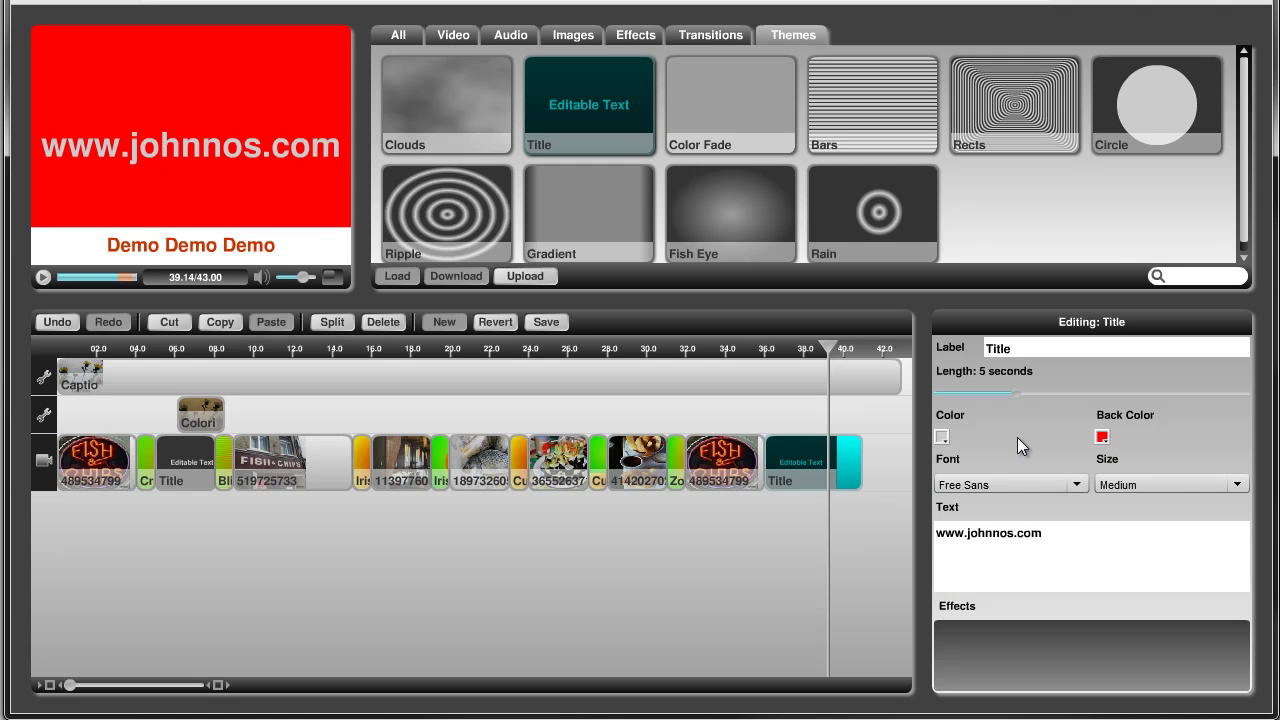
pyautogui.click(941, 436)
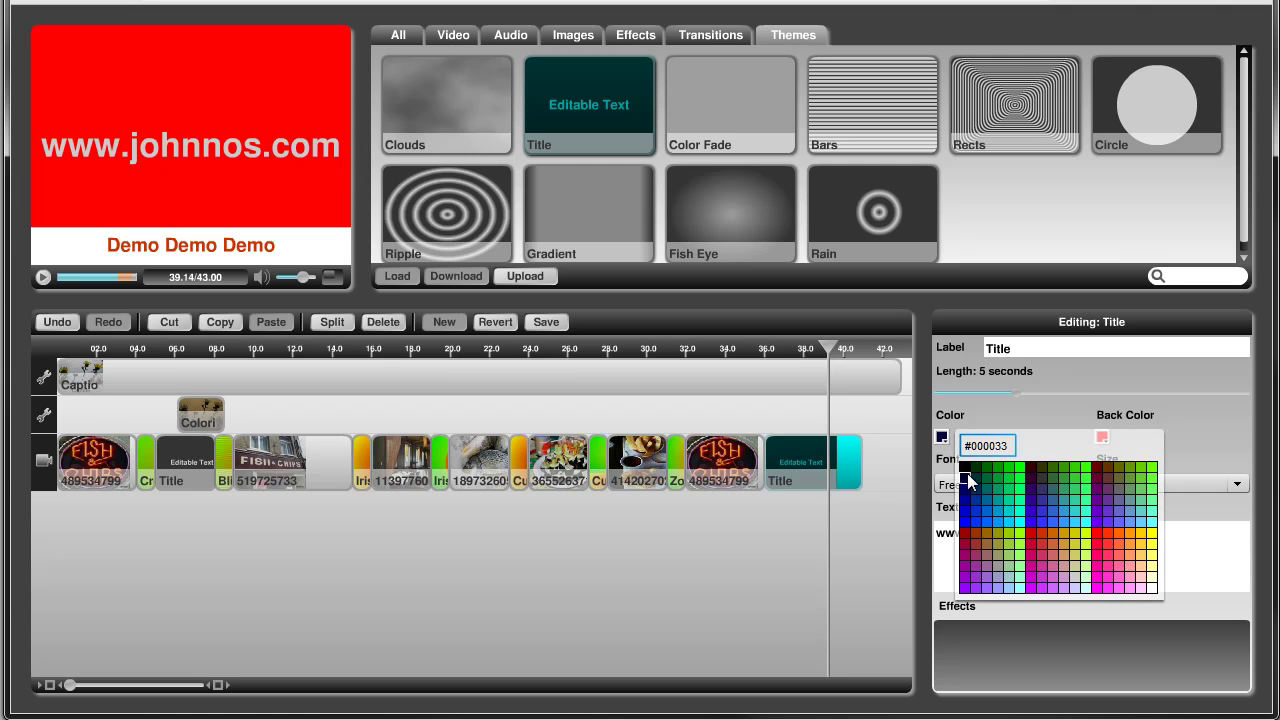
pyautogui.click(966, 469)
# Step: Shorten the Caption clip to 40.9 seconds so it ends with the closing title
pyautogui.click(893, 376)
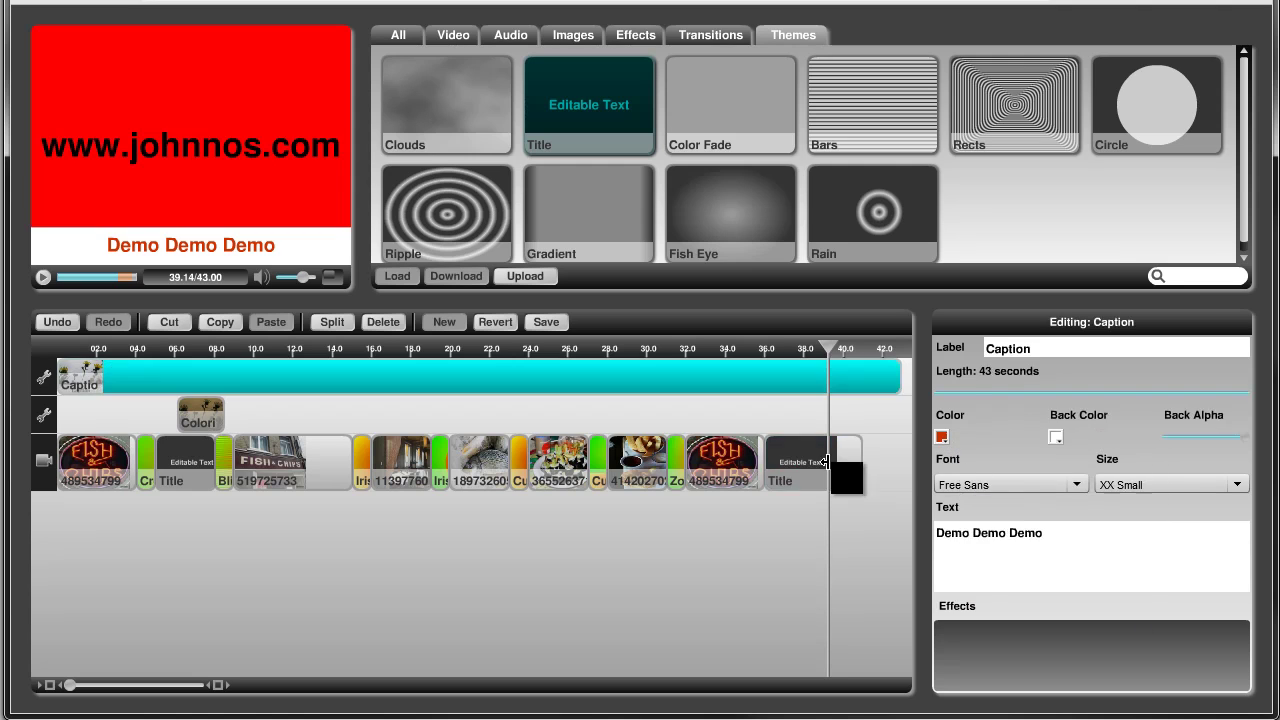
pyautogui.moveTo(893, 376); pyautogui.dragTo(906, 342)
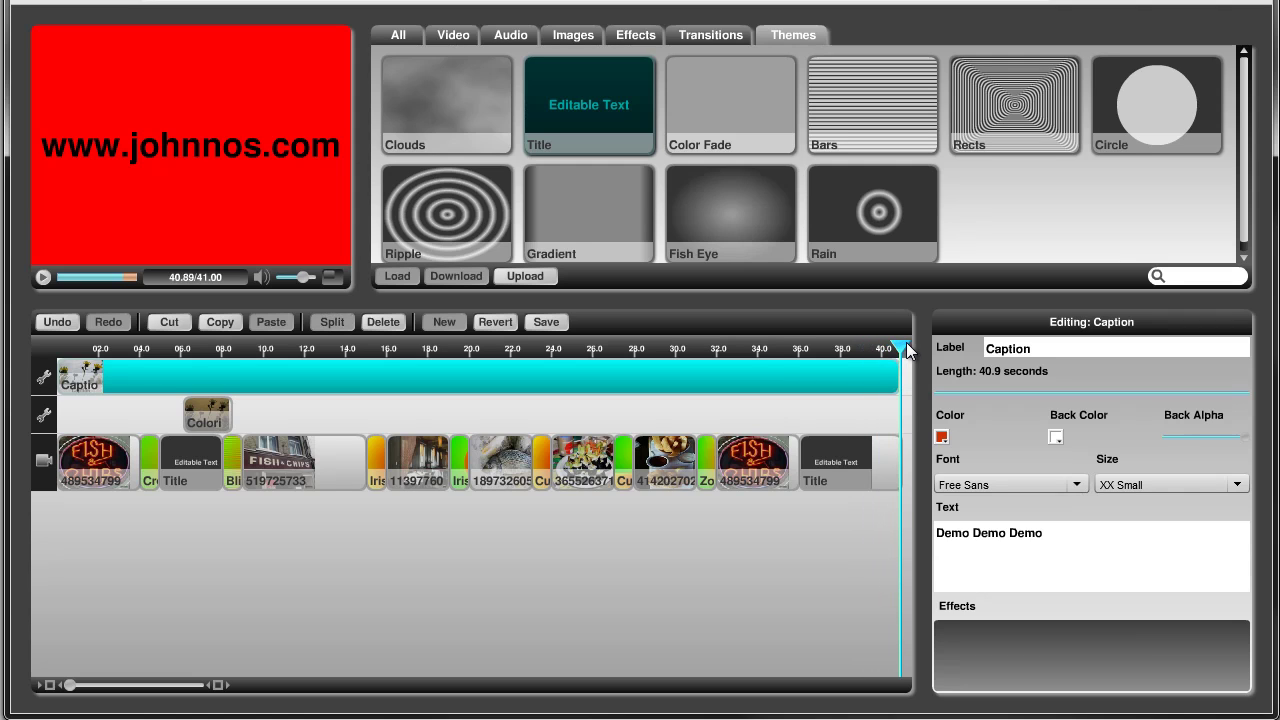
pyautogui.click(816, 540)
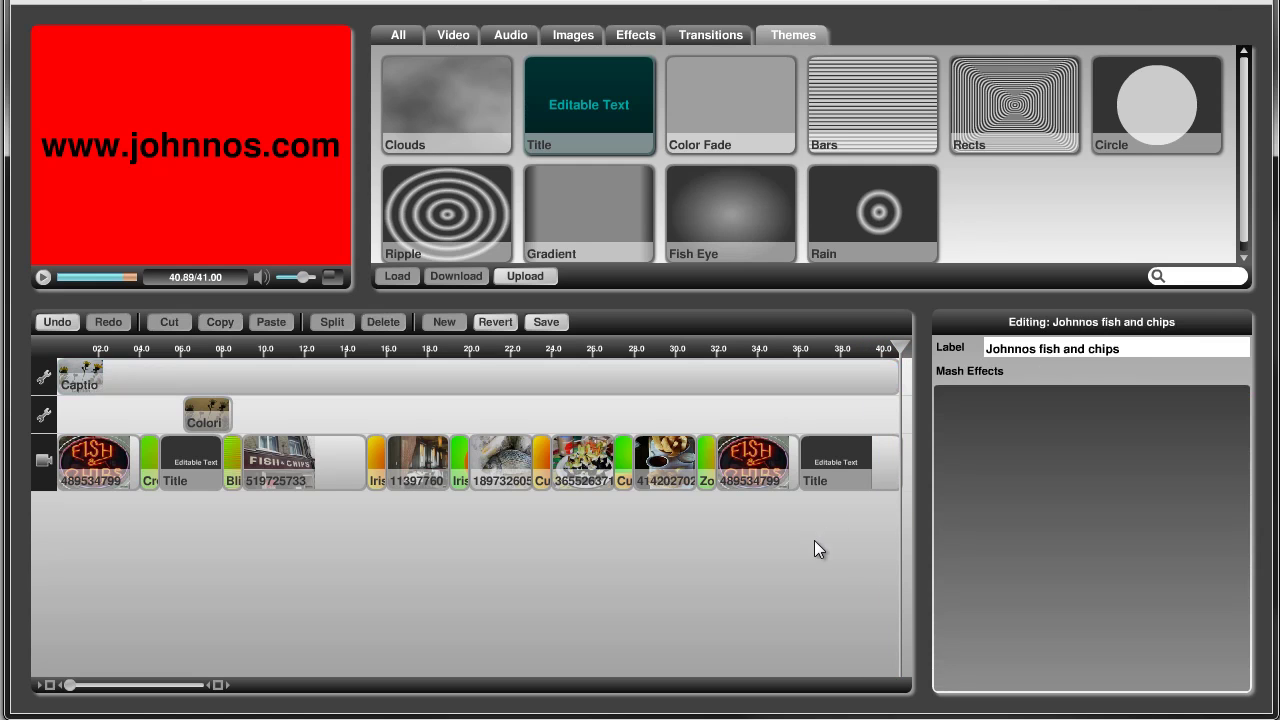
pyautogui.click(786, 386)
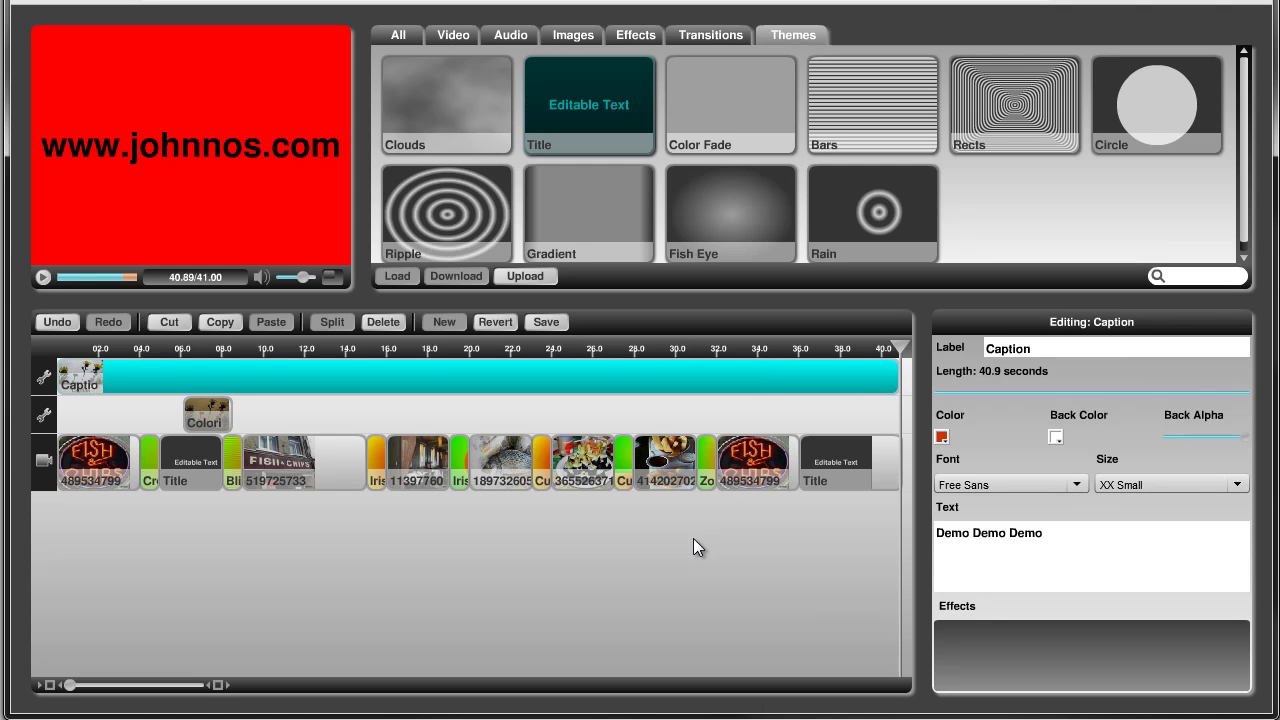
# Step: Place a Crossfade transition between the last neon sign image and the closing title
pyautogui.click(833, 461)
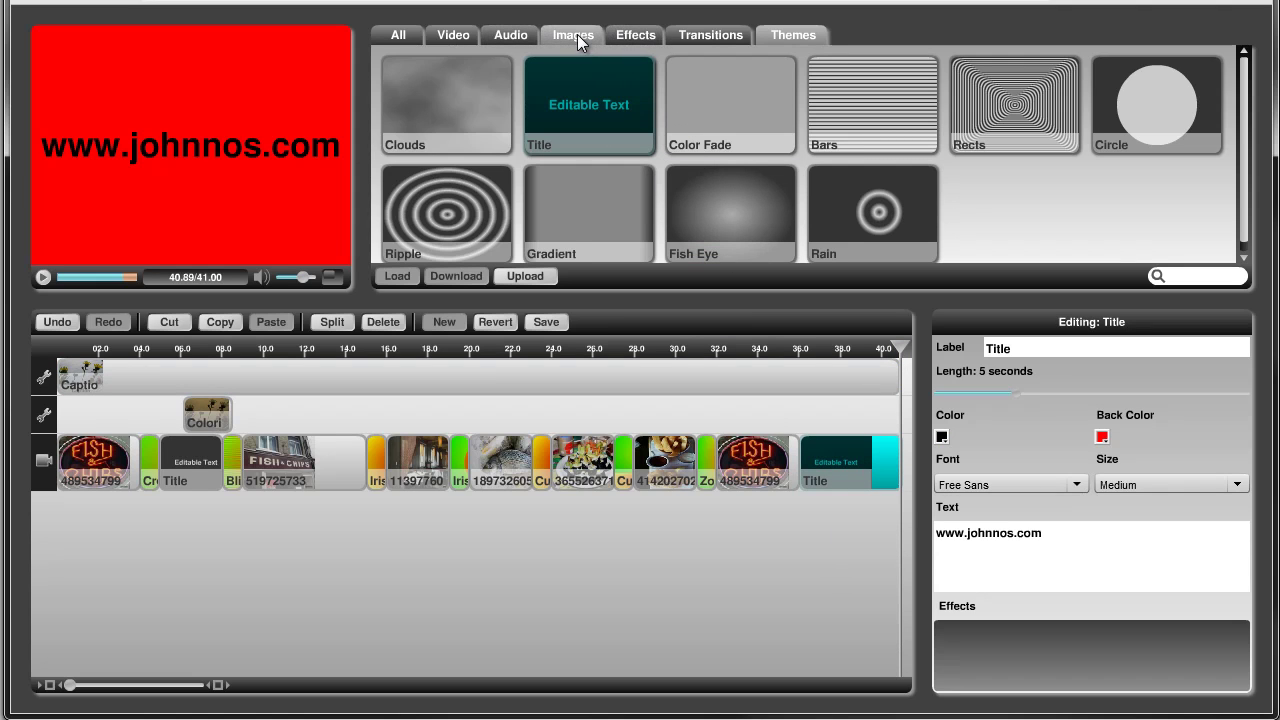
pyautogui.click(695, 34)
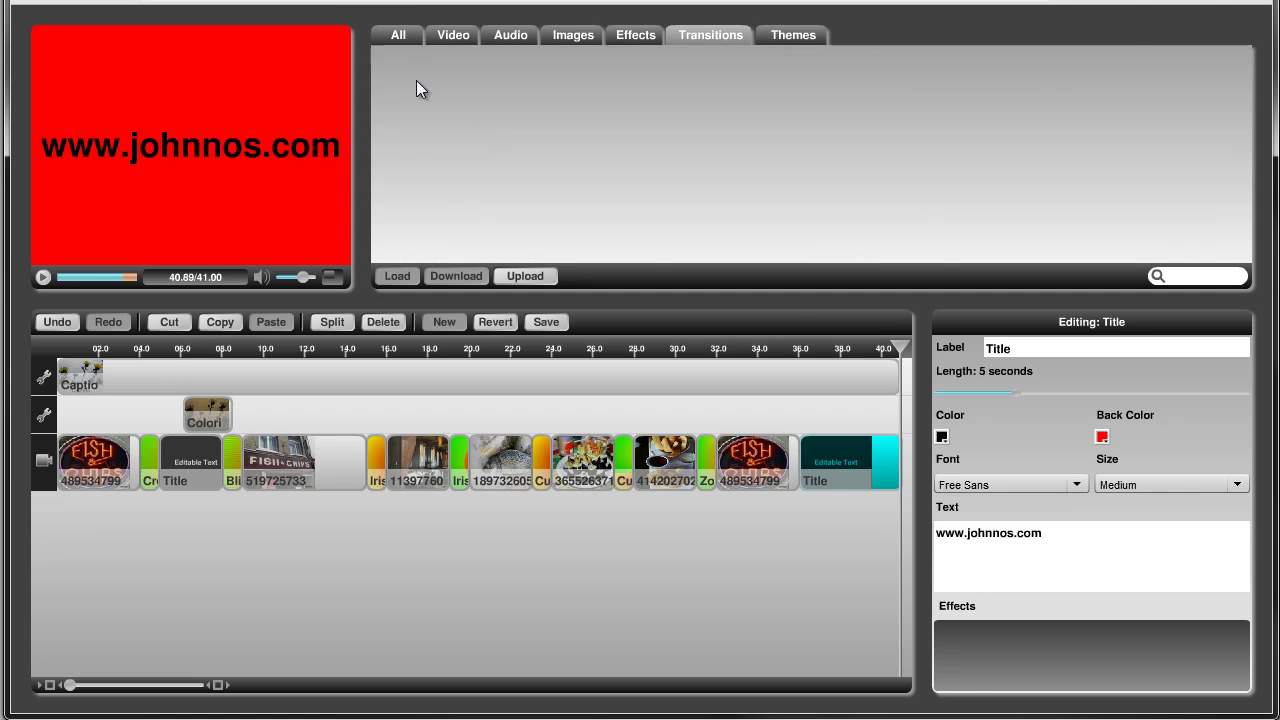
pyautogui.moveTo(418, 95); pyautogui.dragTo(795, 467)
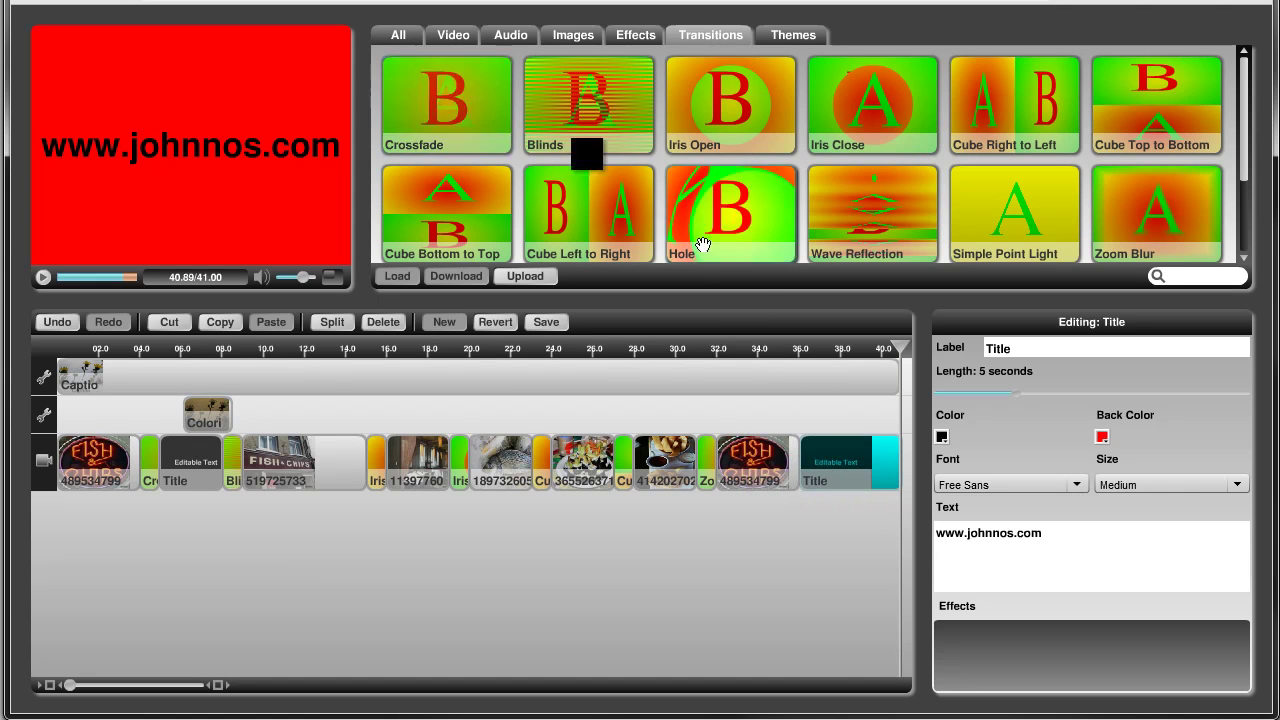
pyautogui.moveTo(445, 118); pyautogui.dragTo(824, 467)
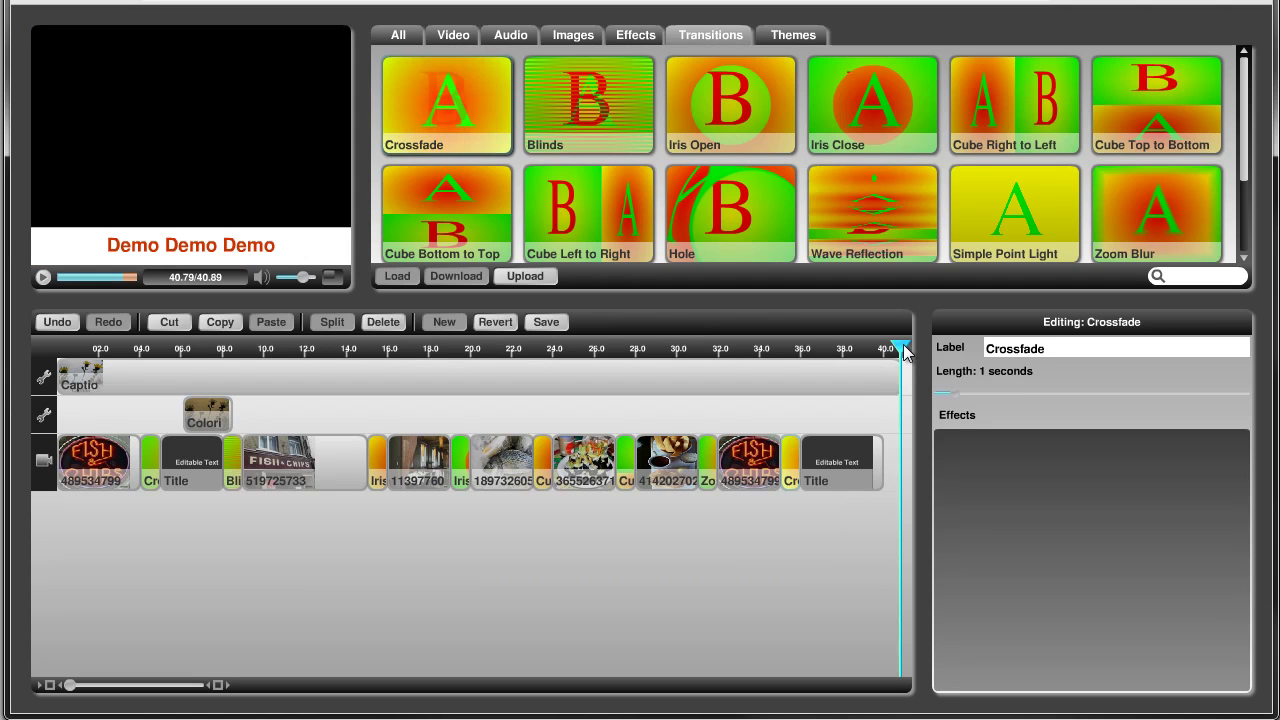
# Step: Trim the Caption clip to 40 seconds to match the closing title's end, and preview the mash from the start
pyautogui.moveTo(904, 354); pyautogui.dragTo(884, 350)
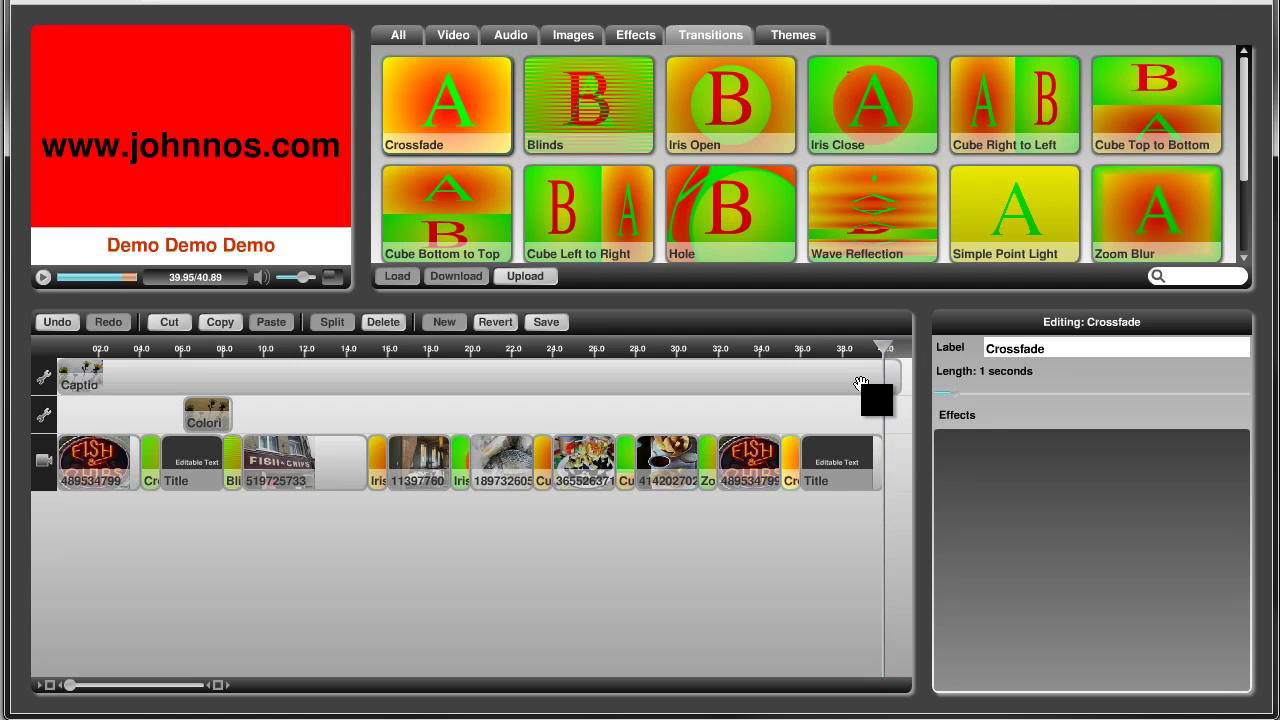
pyautogui.click(893, 380)
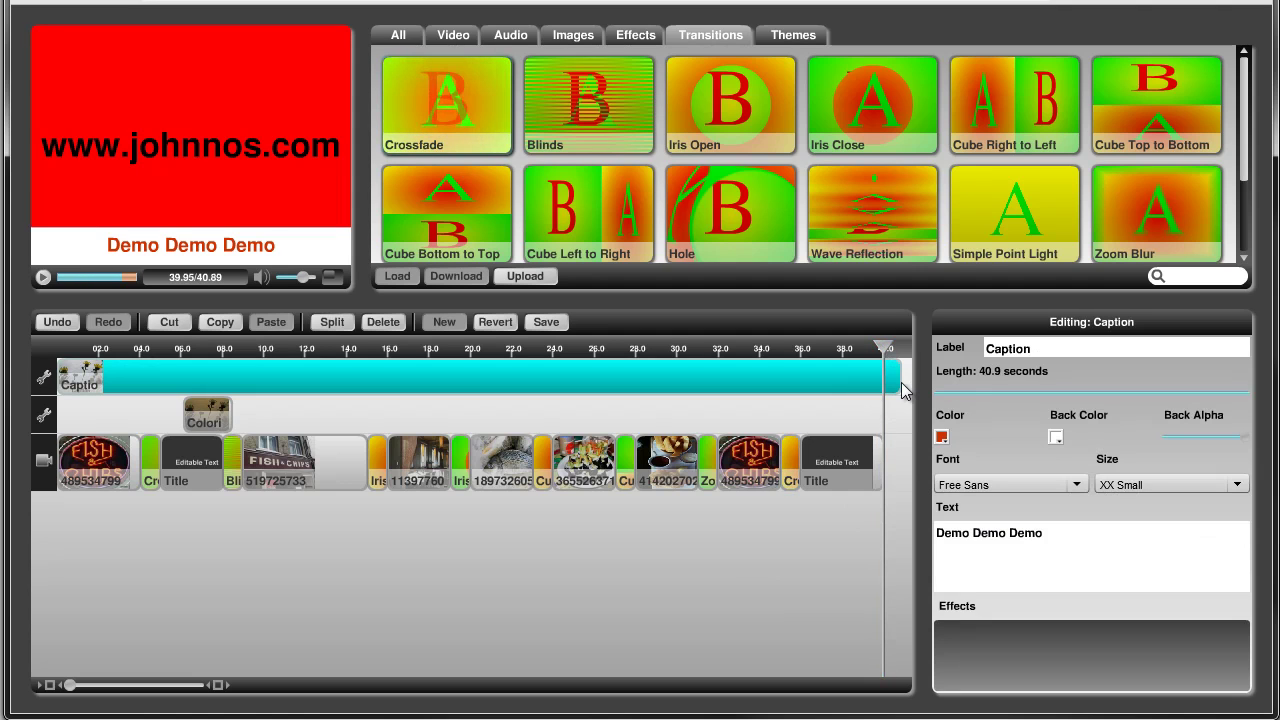
pyautogui.moveTo(902, 390); pyautogui.dragTo(884, 378)
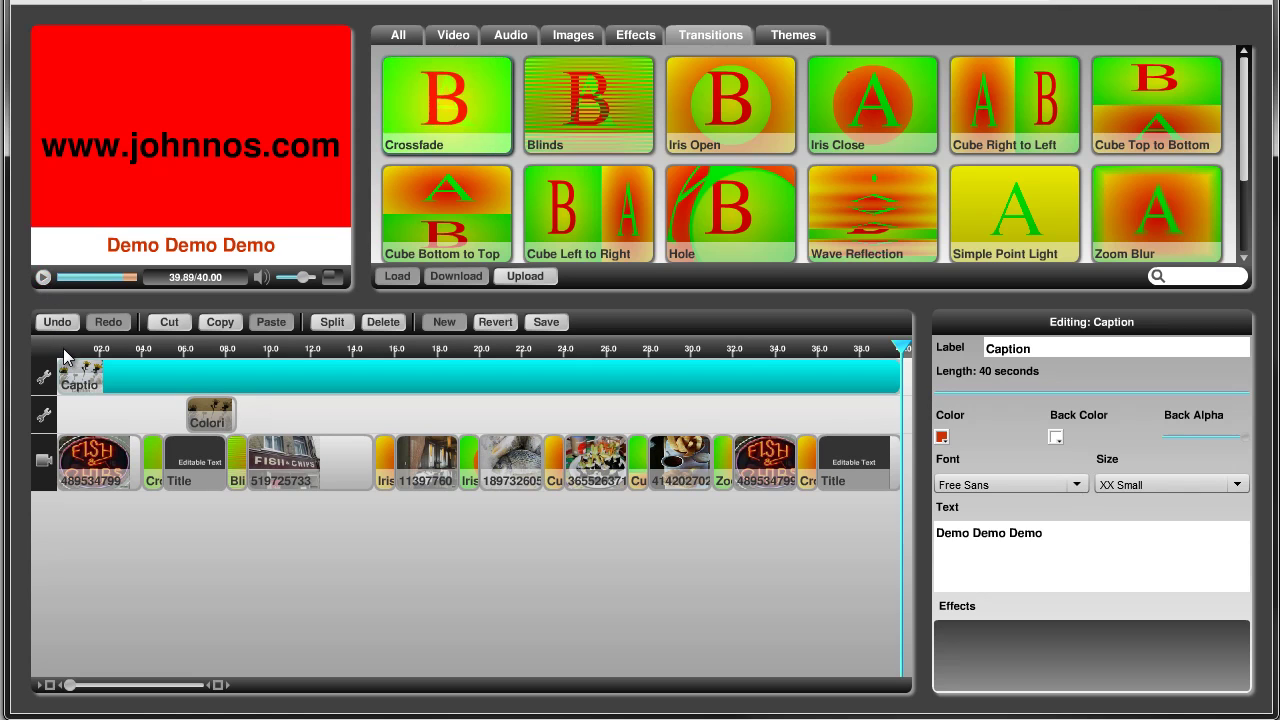
pyautogui.click(50, 352)
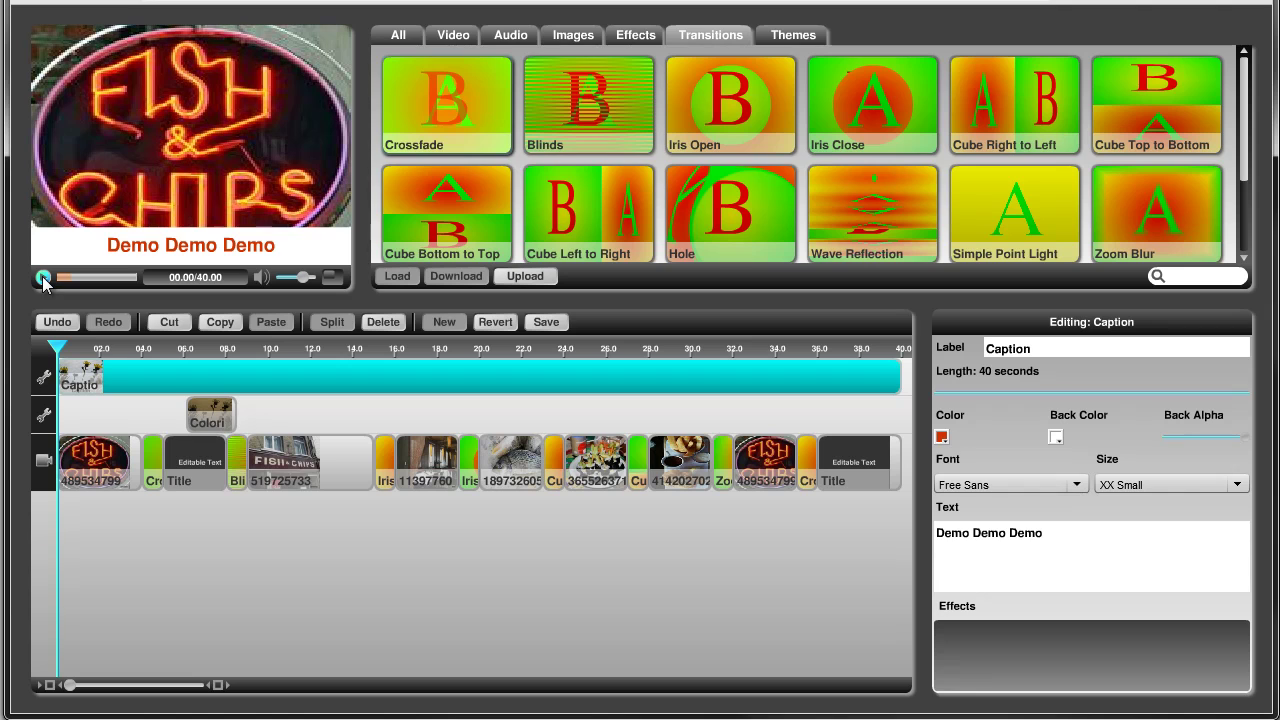
pyautogui.click(43, 278)
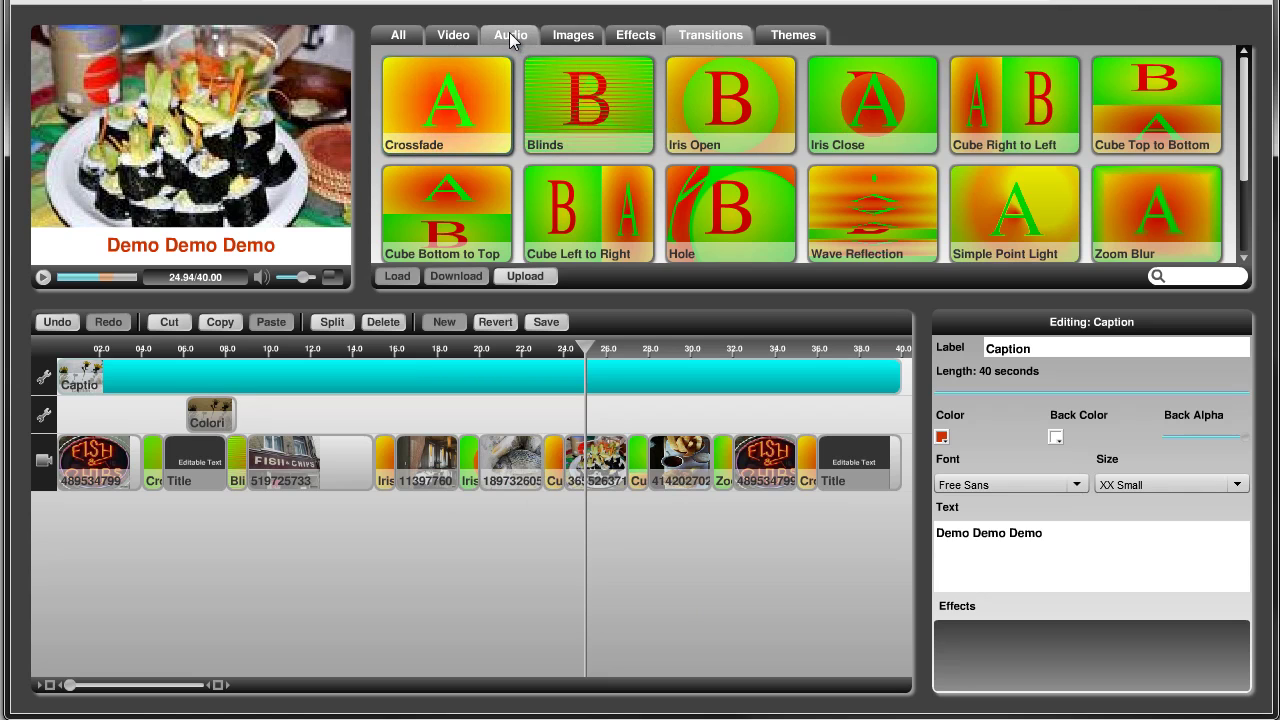
# Step: Add the "TTS - This is the best" speech clip beneath the first title at about 5 seconds and play that section
pyautogui.click(509, 35)
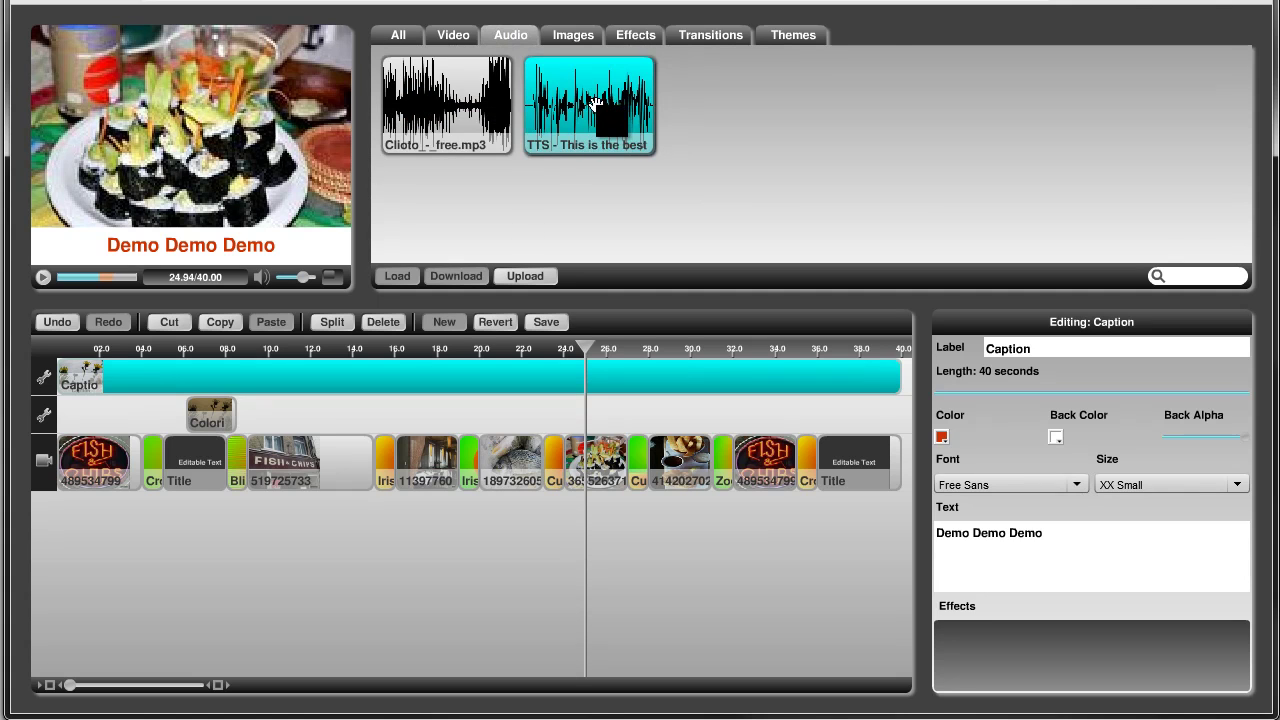
pyautogui.moveTo(593, 103); pyautogui.dragTo(213, 355)
pyautogui.click(213, 350)
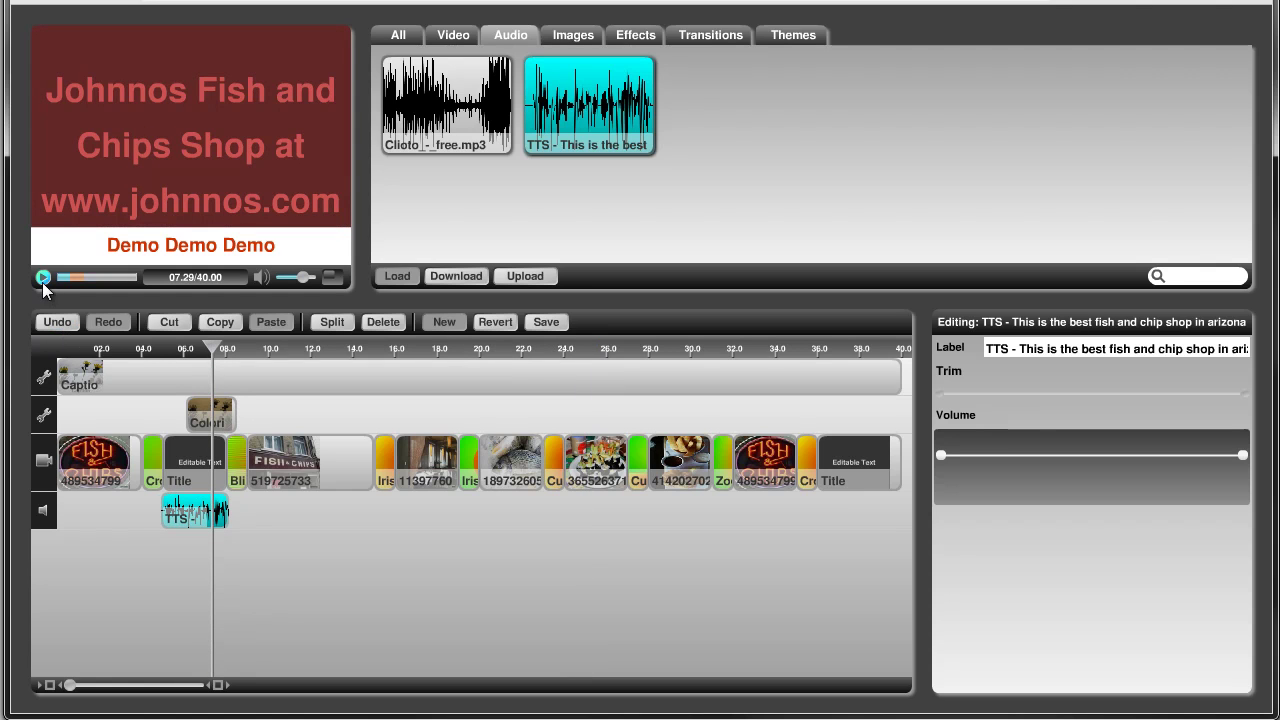
pyautogui.click(162, 350)
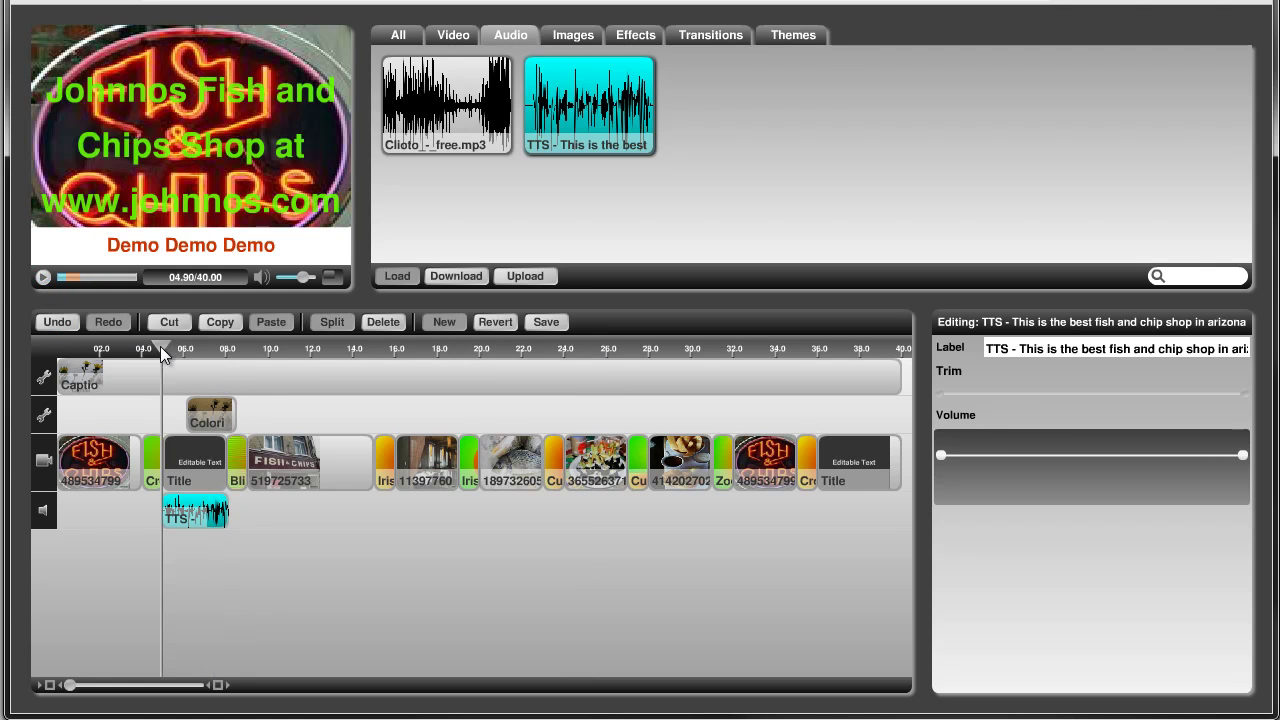
pyautogui.click(43, 277)
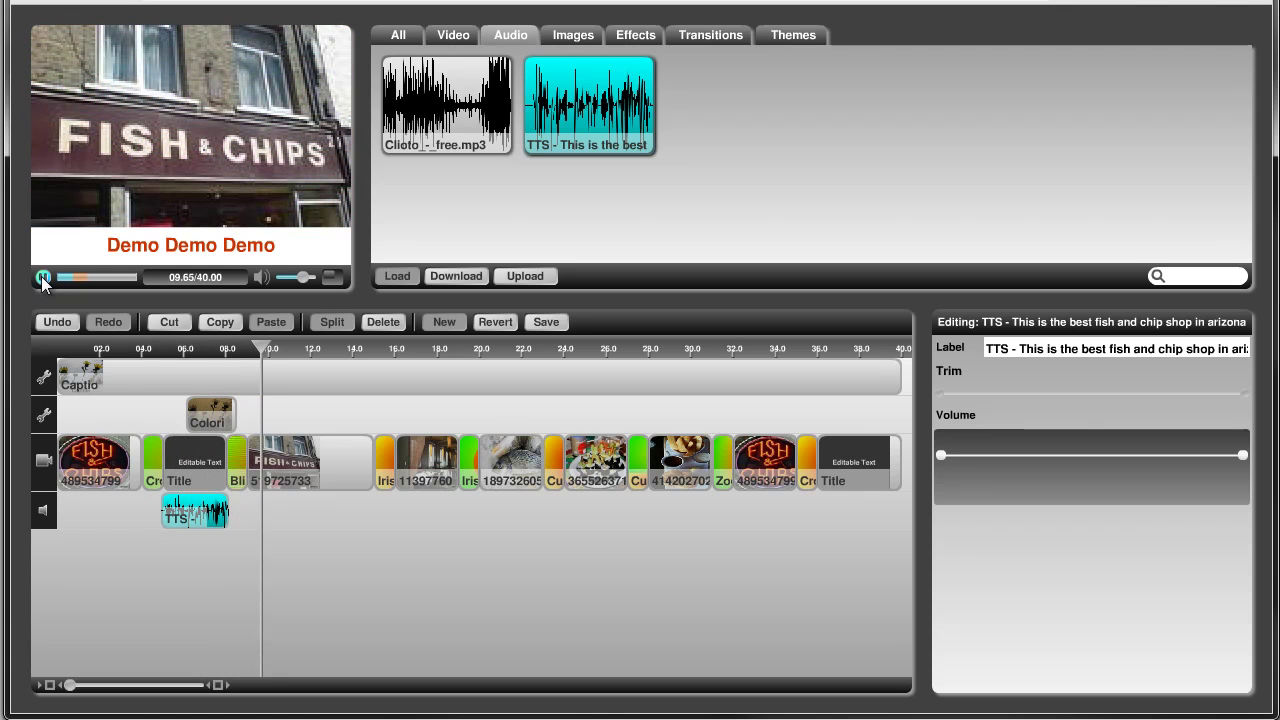
# Step: Add Clioto_-_free.mp3 on a second audio track from the start and trim it to end with the visuals at 40 seconds
pyautogui.click(445, 110)
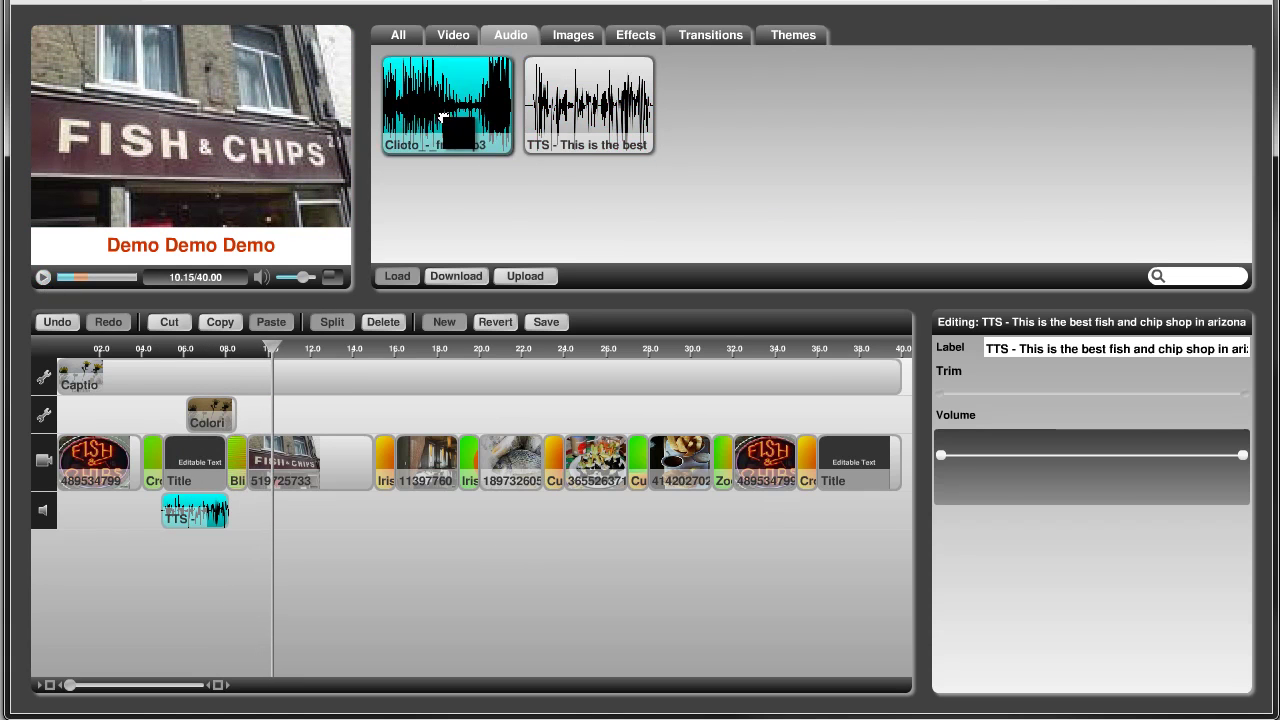
pyautogui.moveTo(445, 112); pyautogui.dragTo(115, 510)
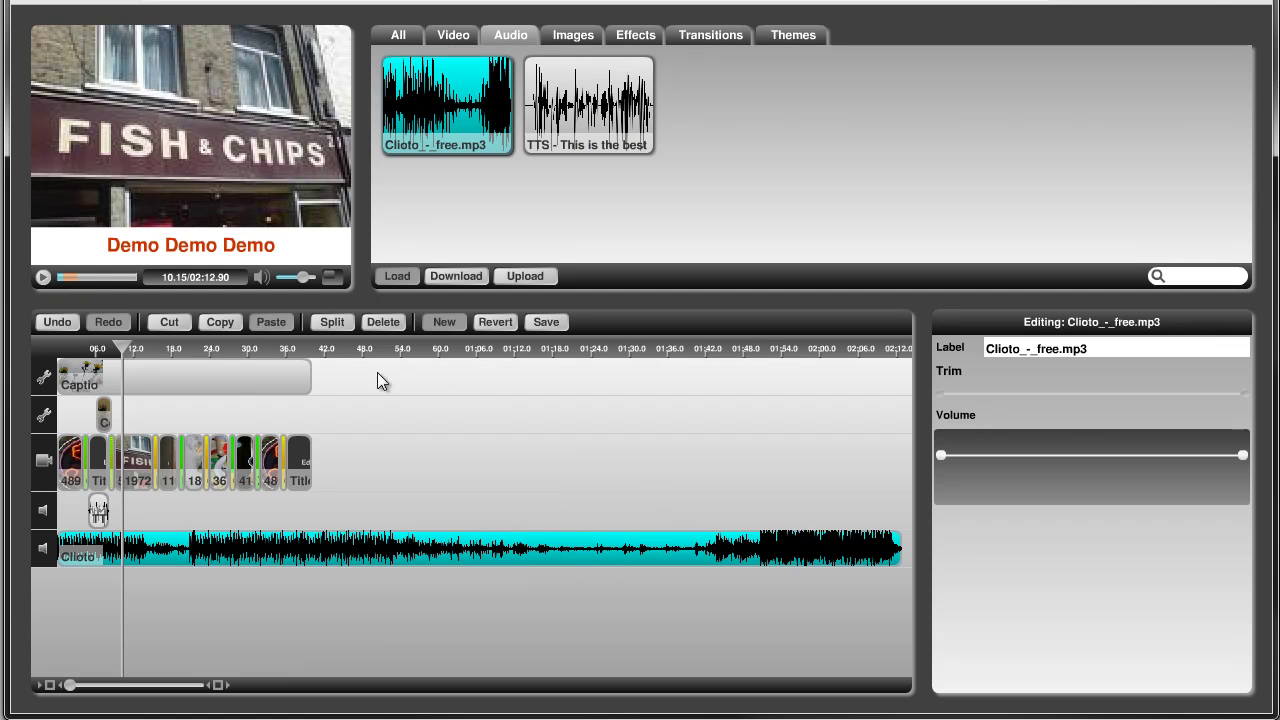
pyautogui.click(311, 348)
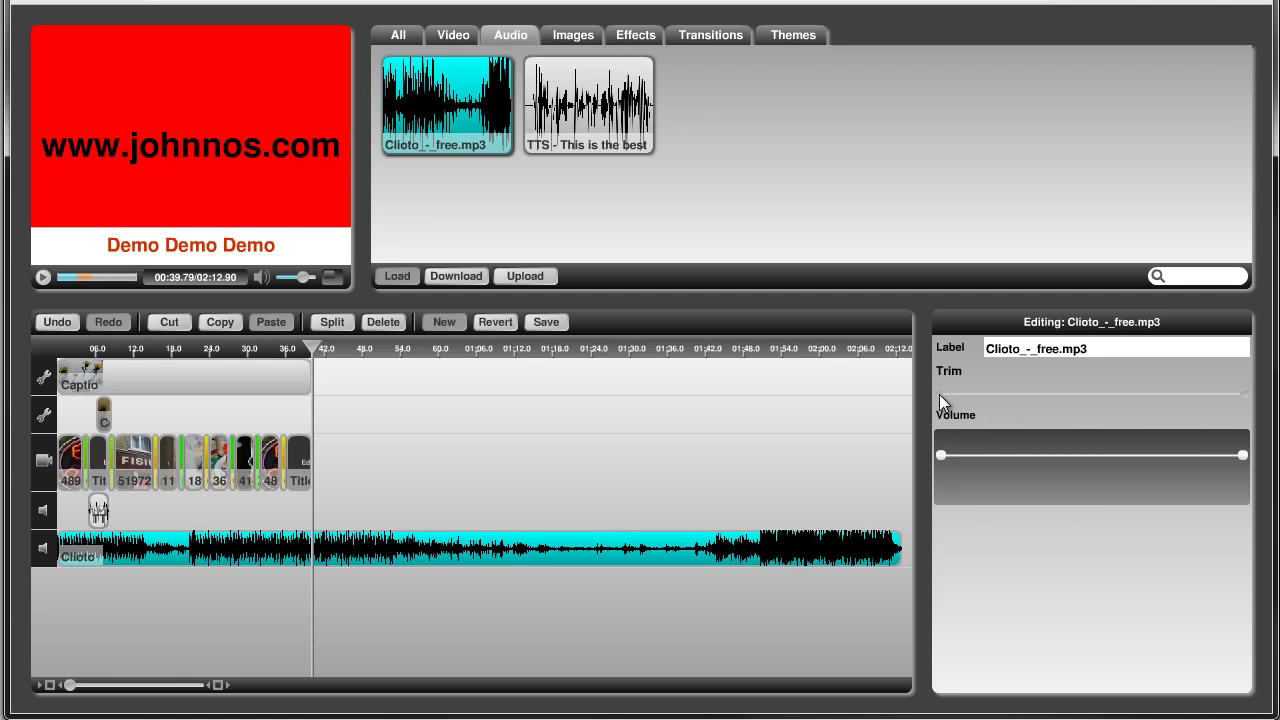
pyautogui.moveTo(939, 394)
pyautogui.mouseDown()
pyautogui.moveTo(958, 400)
pyautogui.moveTo(931, 394)
pyautogui.mouseUp()
pyautogui.moveTo(1240, 397); pyautogui.dragTo(1031, 397)
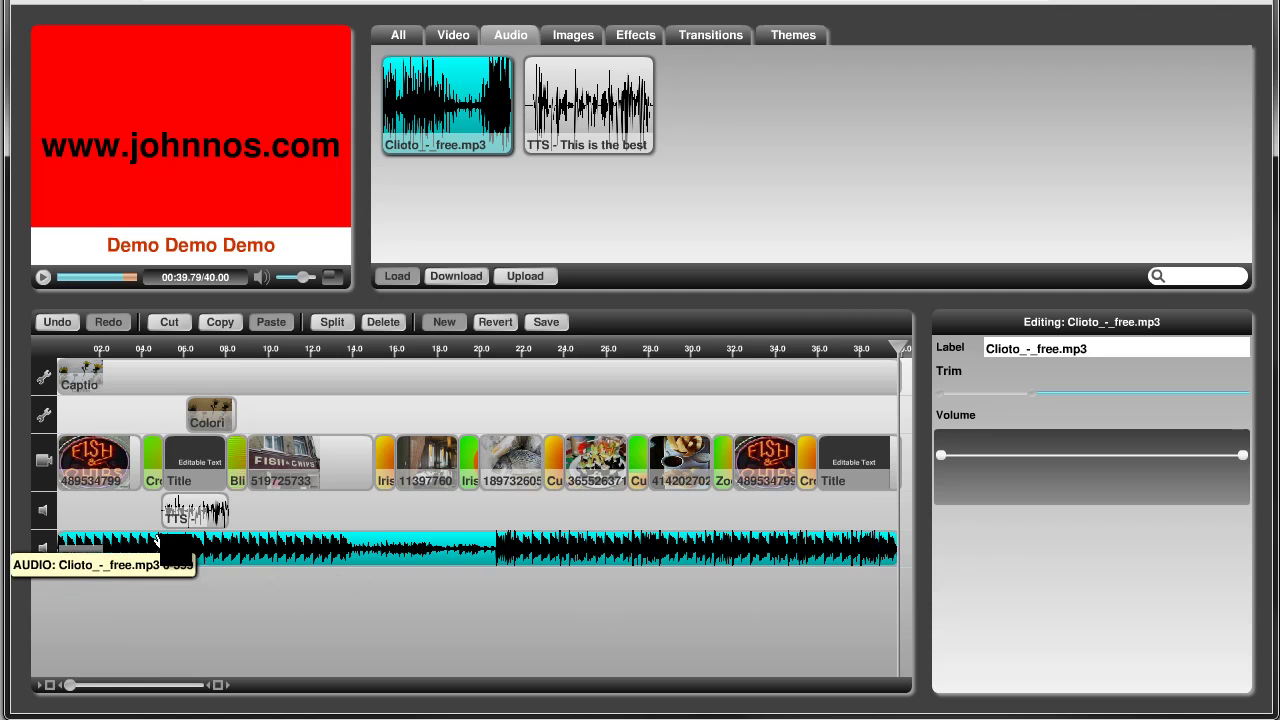
# Step: Play the mash from about 2 seconds into the first title to check the music against the speech
pyautogui.click(110, 346)
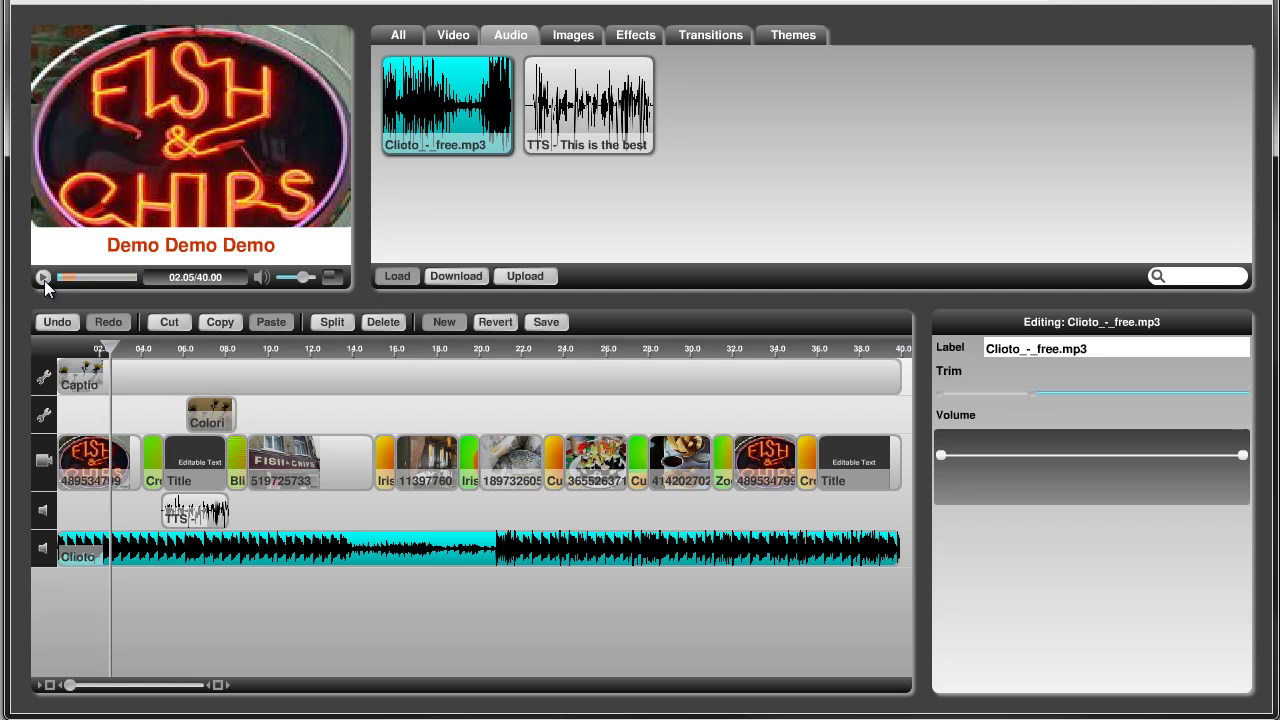
pyautogui.click(44, 278)
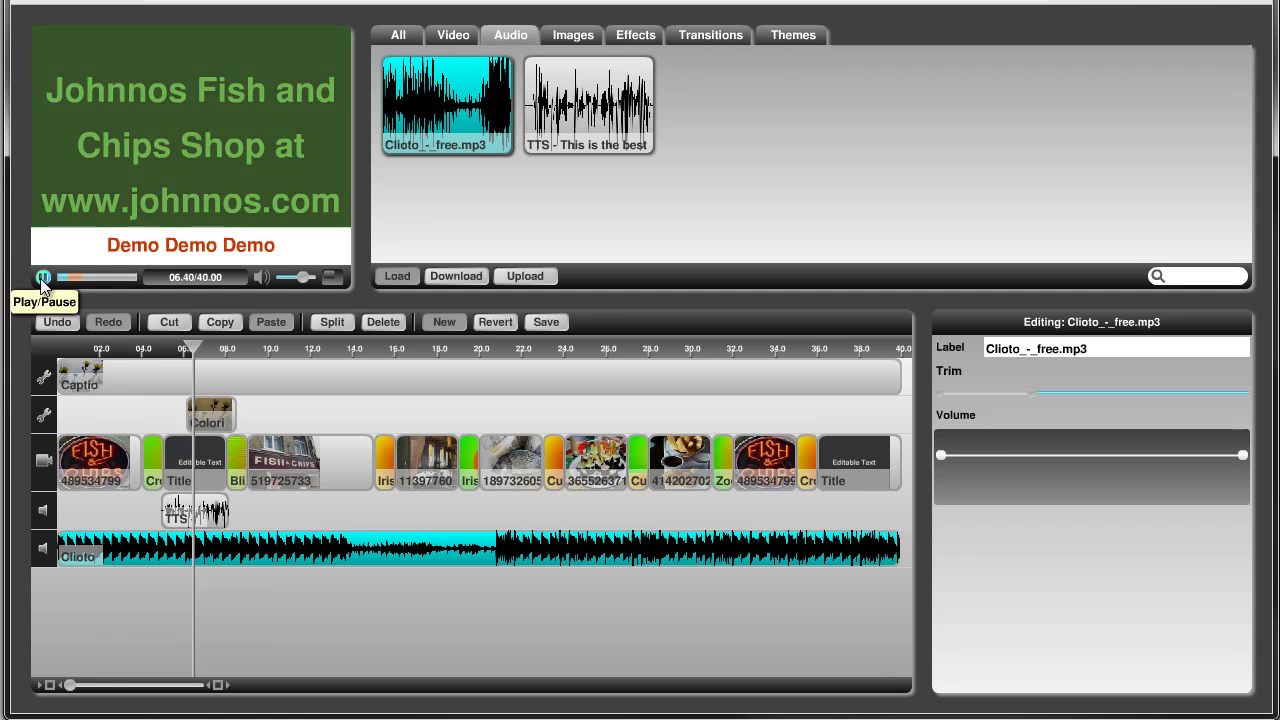
pyautogui.click(43, 277)
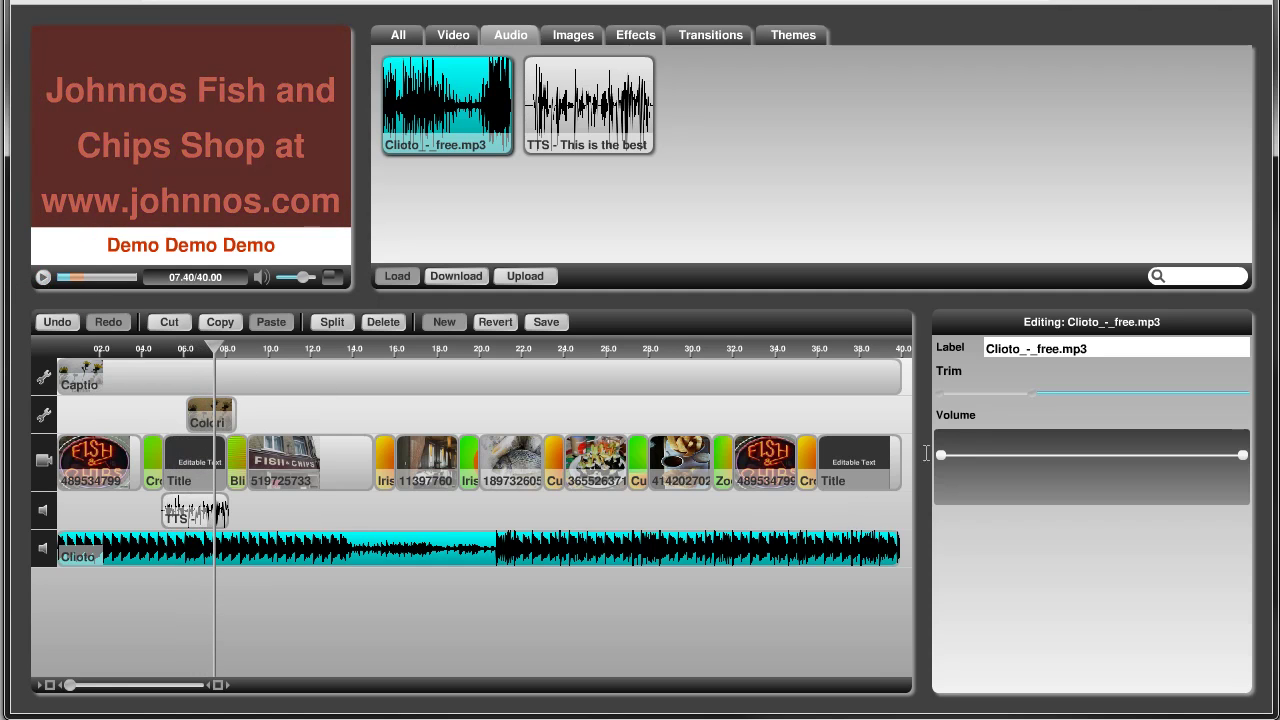
# Step: Add volume points to Clioto_-_free.mp3 that dip the music to near silence around the speech and raise it again after
pyautogui.click(969, 456)
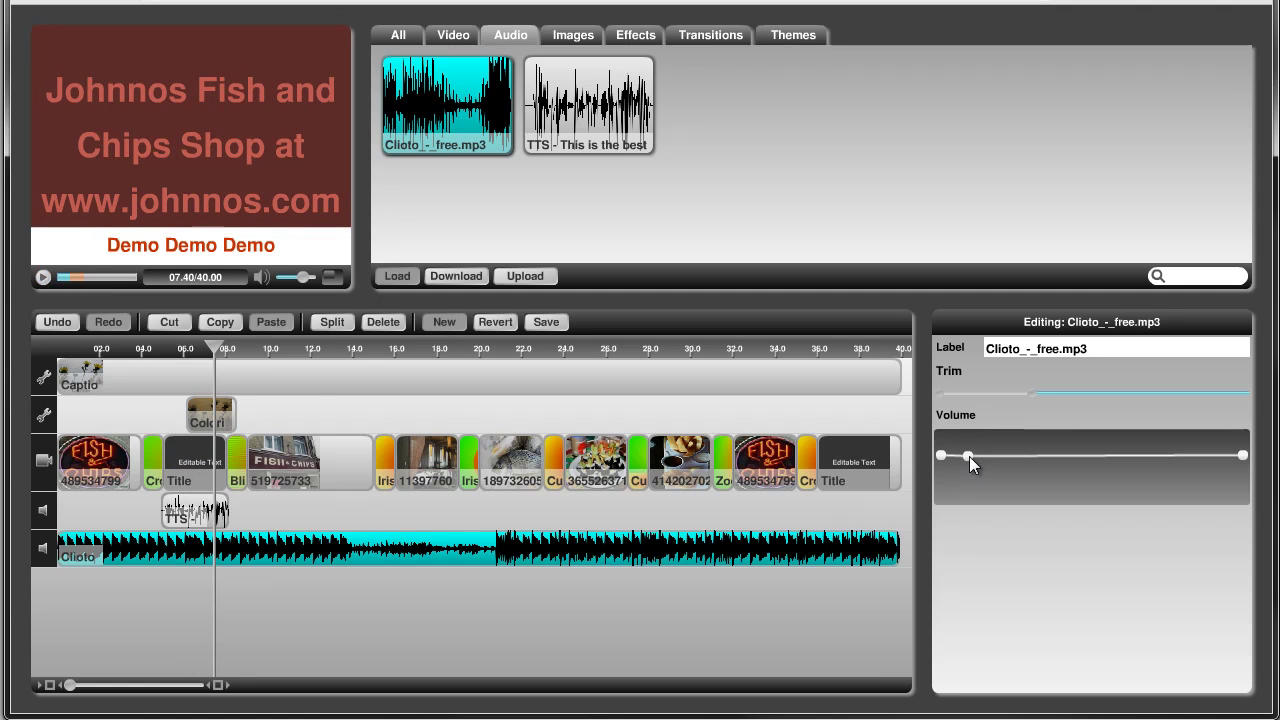
pyautogui.moveTo(994, 456); pyautogui.dragTo(983, 499)
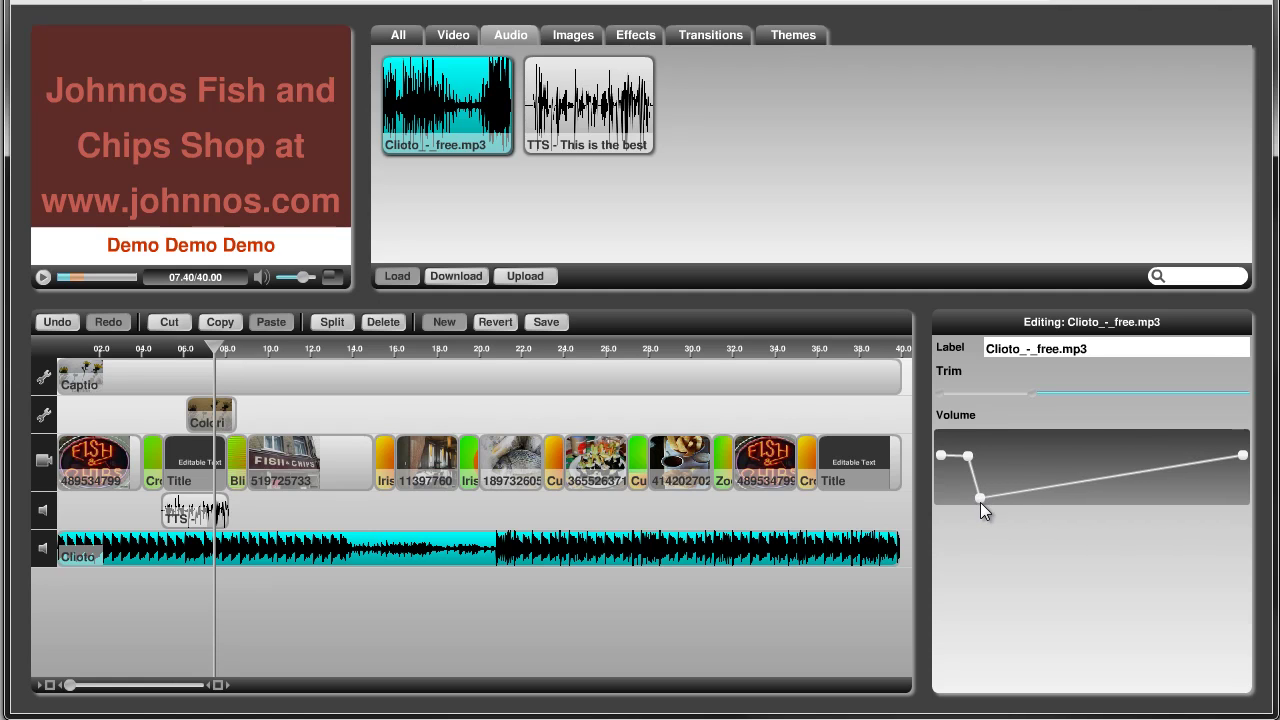
pyautogui.click(1031, 491)
pyautogui.moveTo(1031, 491); pyautogui.dragTo(1063, 457)
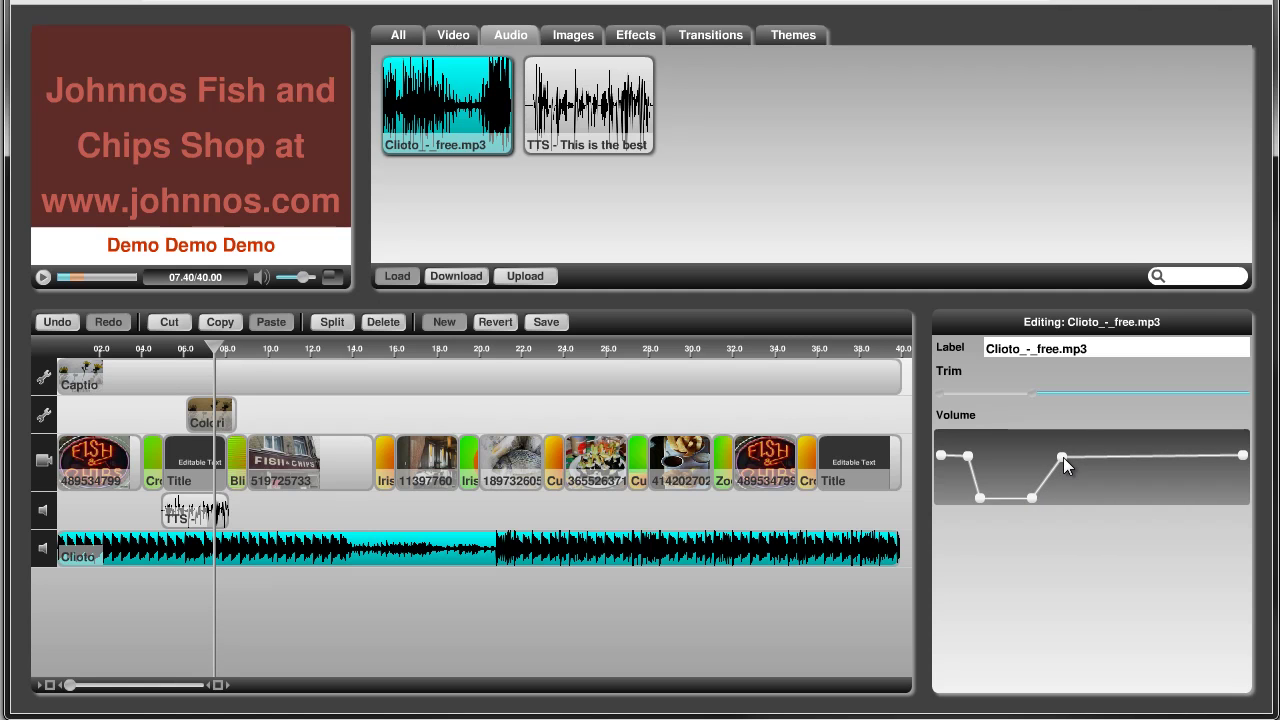
# Step: Play the mash from about 3.4 seconds past the end of the speech to check the music's volume dip
pyautogui.click(128, 348)
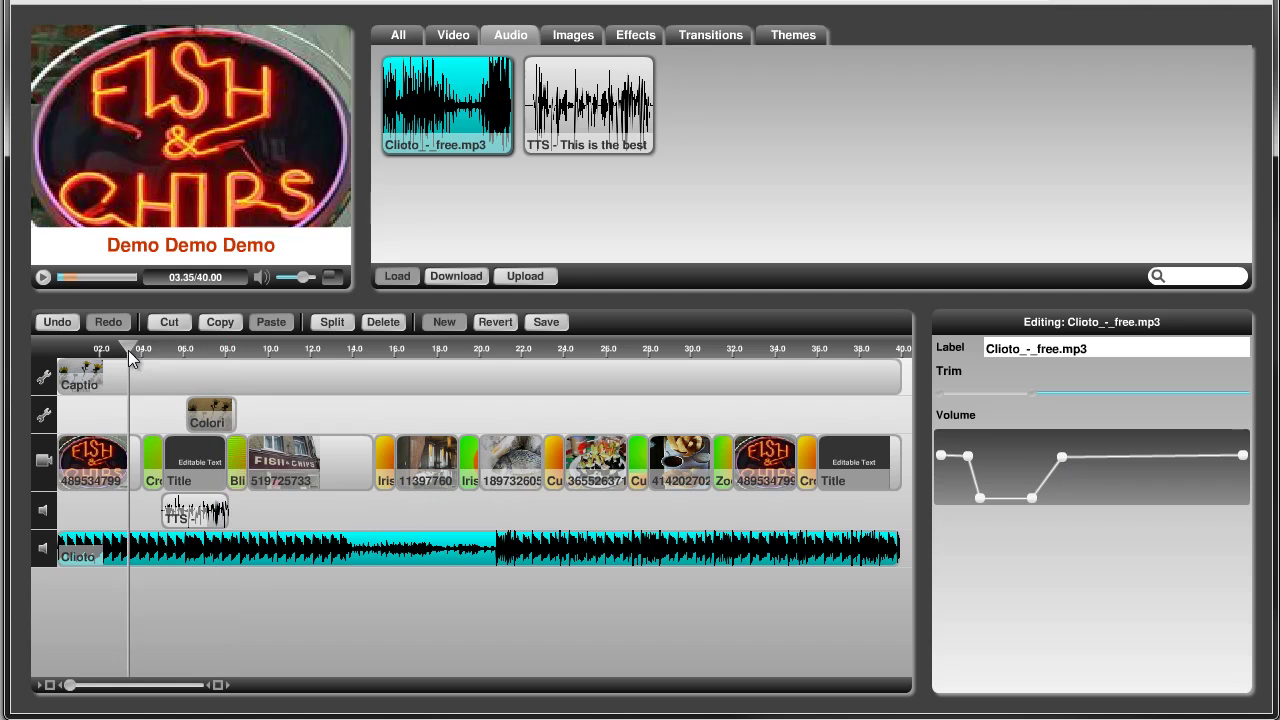
pyautogui.click(42, 278)
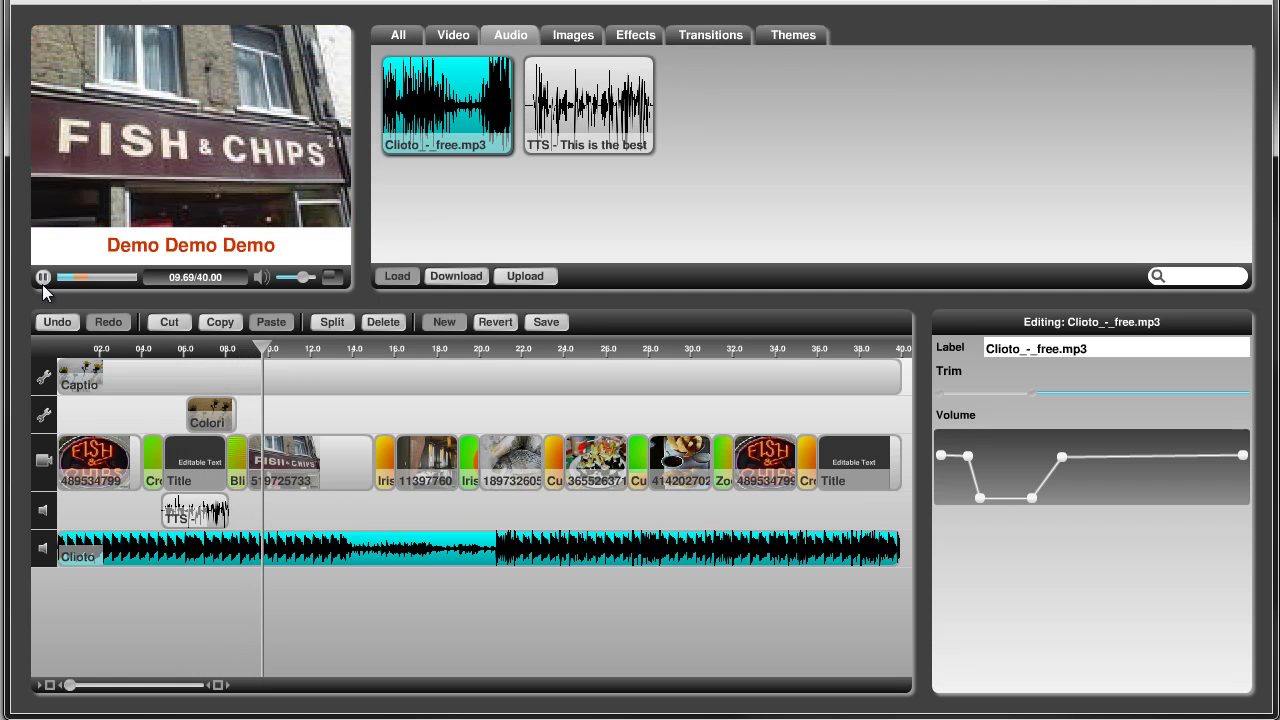
pyautogui.click(43, 278)
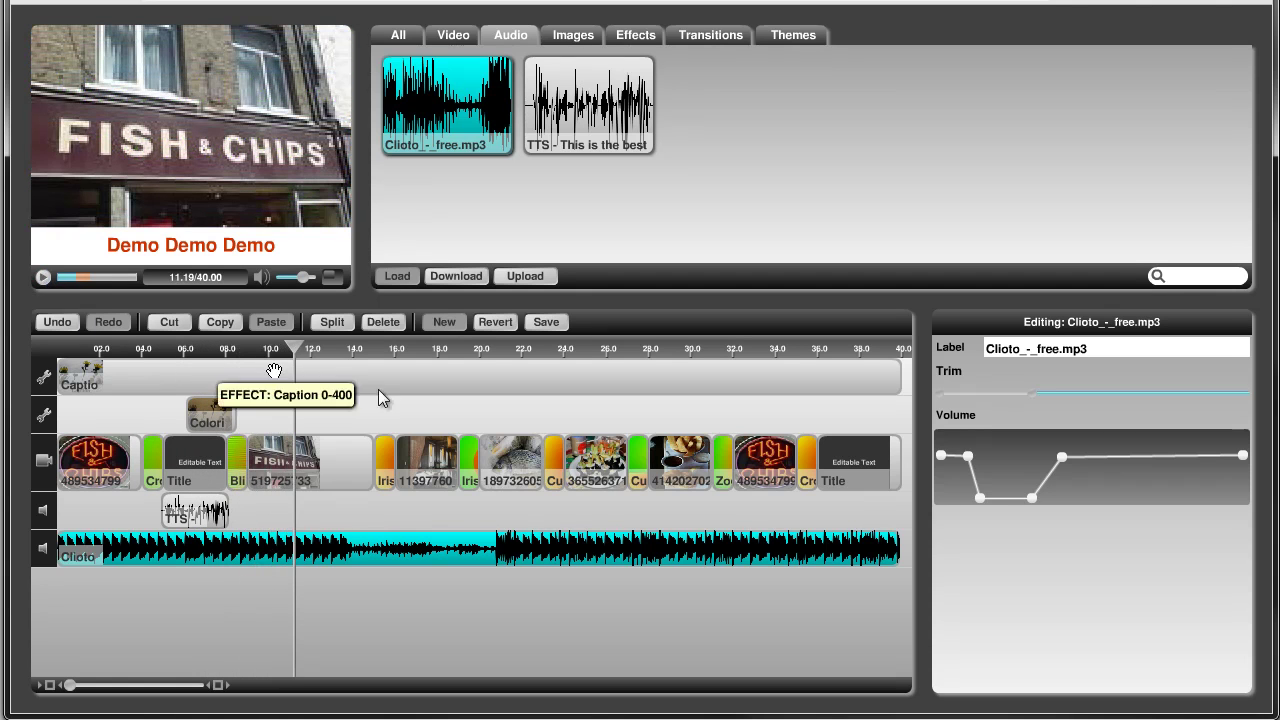
# Step: Move the two volume points that end the music's dip earlier and replay the mash from about 3.5 seconds
pyautogui.moveTo(1032, 498); pyautogui.dragTo(1019, 500)
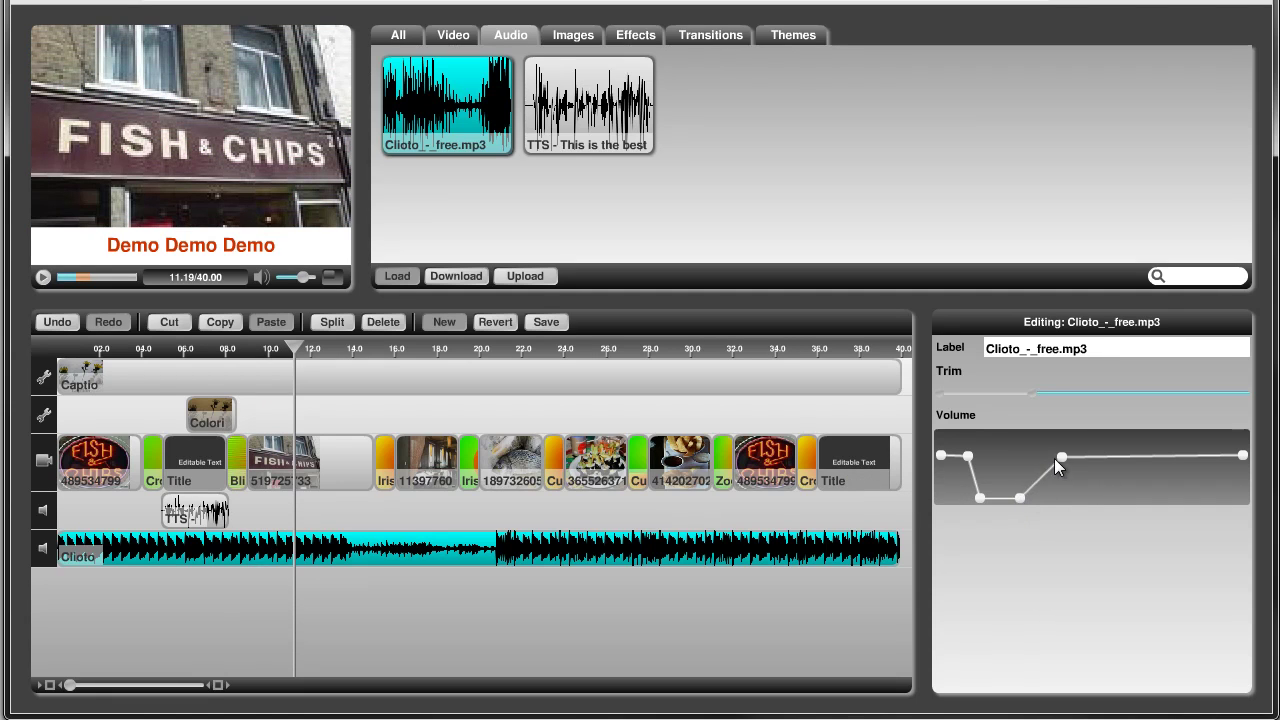
pyautogui.moveTo(1055, 459); pyautogui.dragTo(1032, 455)
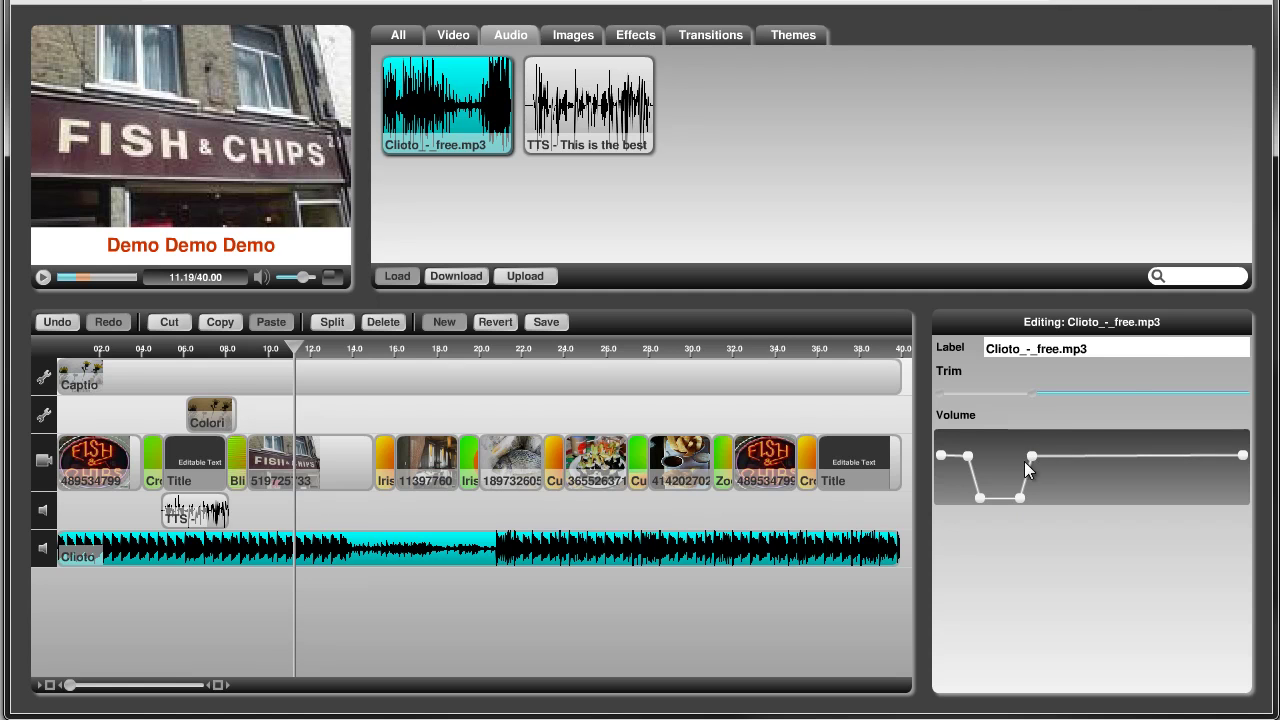
pyautogui.click(133, 364)
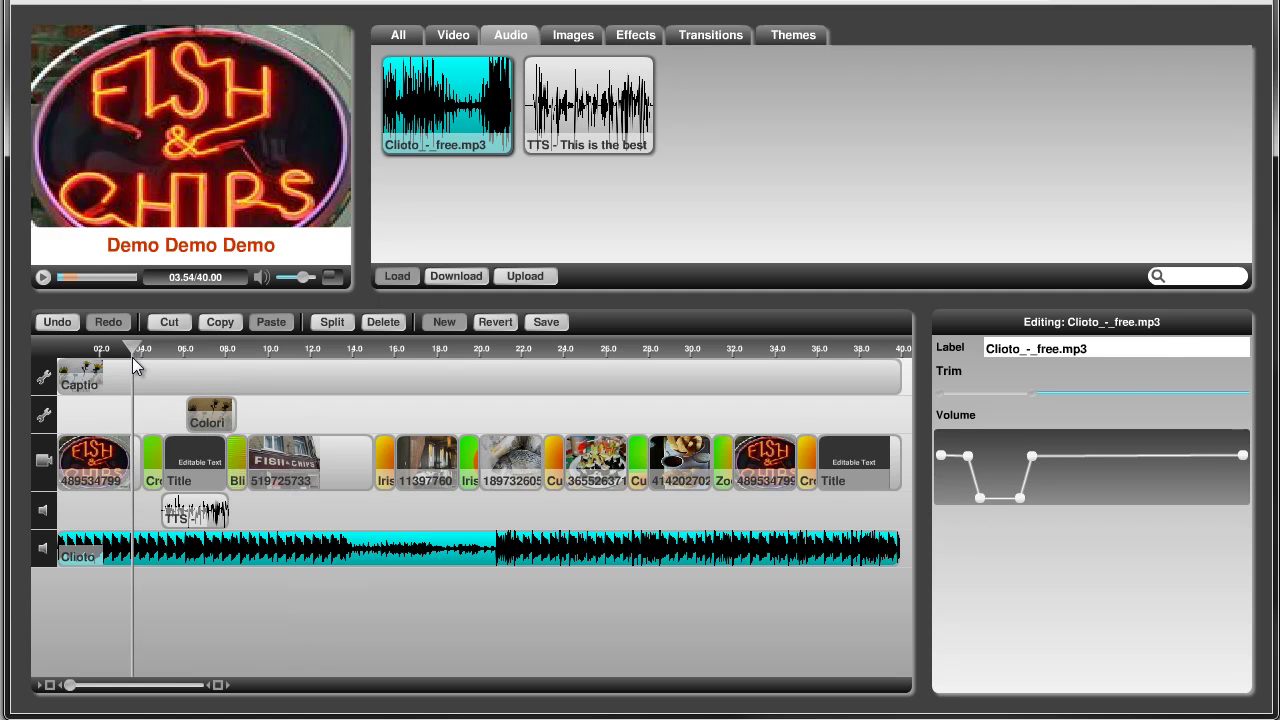
pyautogui.click(42, 279)
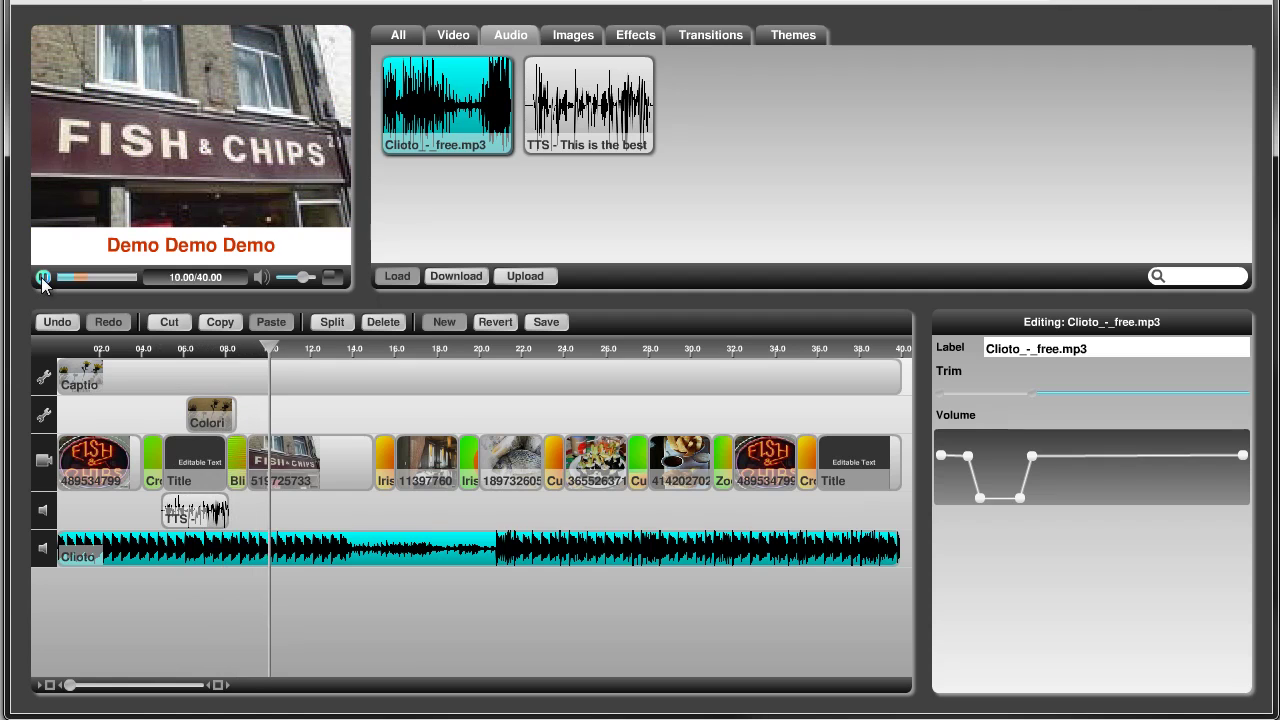
pyautogui.press('space')
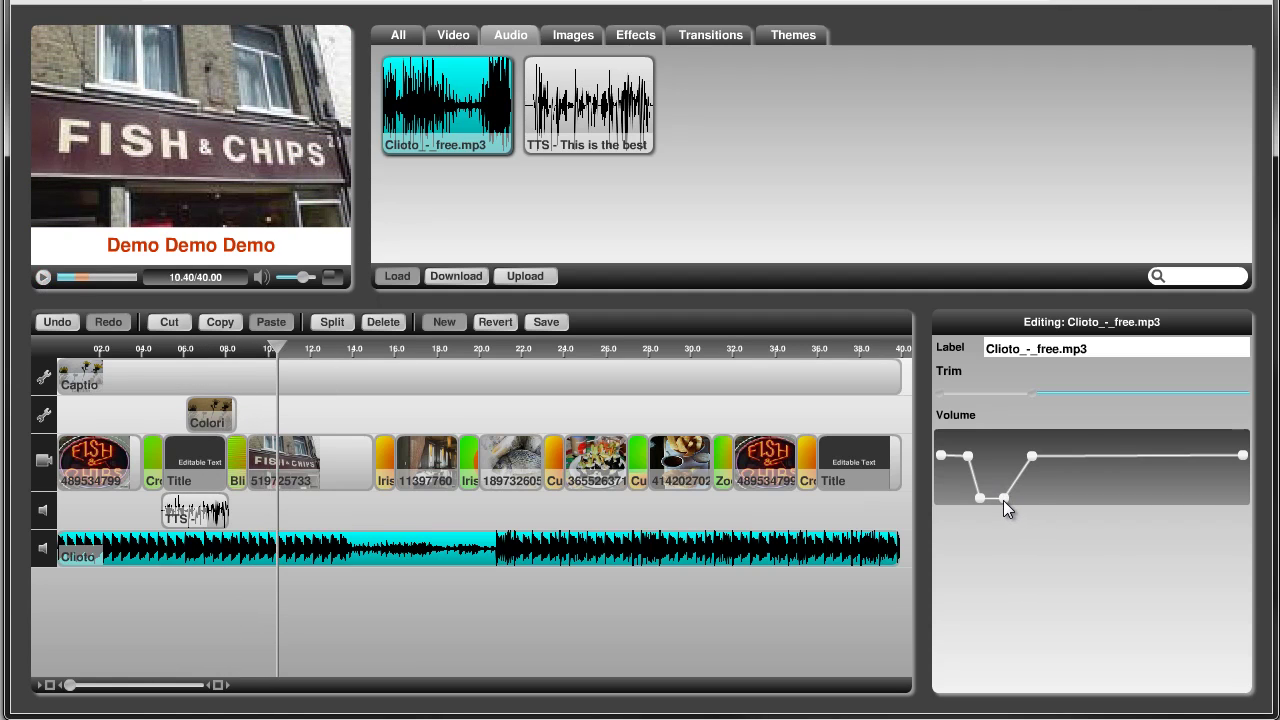
# Step: Make Clioto_-_free.mp3 rise sooner and more steeply to near full volume through its end, and replay from about 4.5 seconds
pyautogui.moveTo(1033, 458); pyautogui.dragTo(1013, 432)
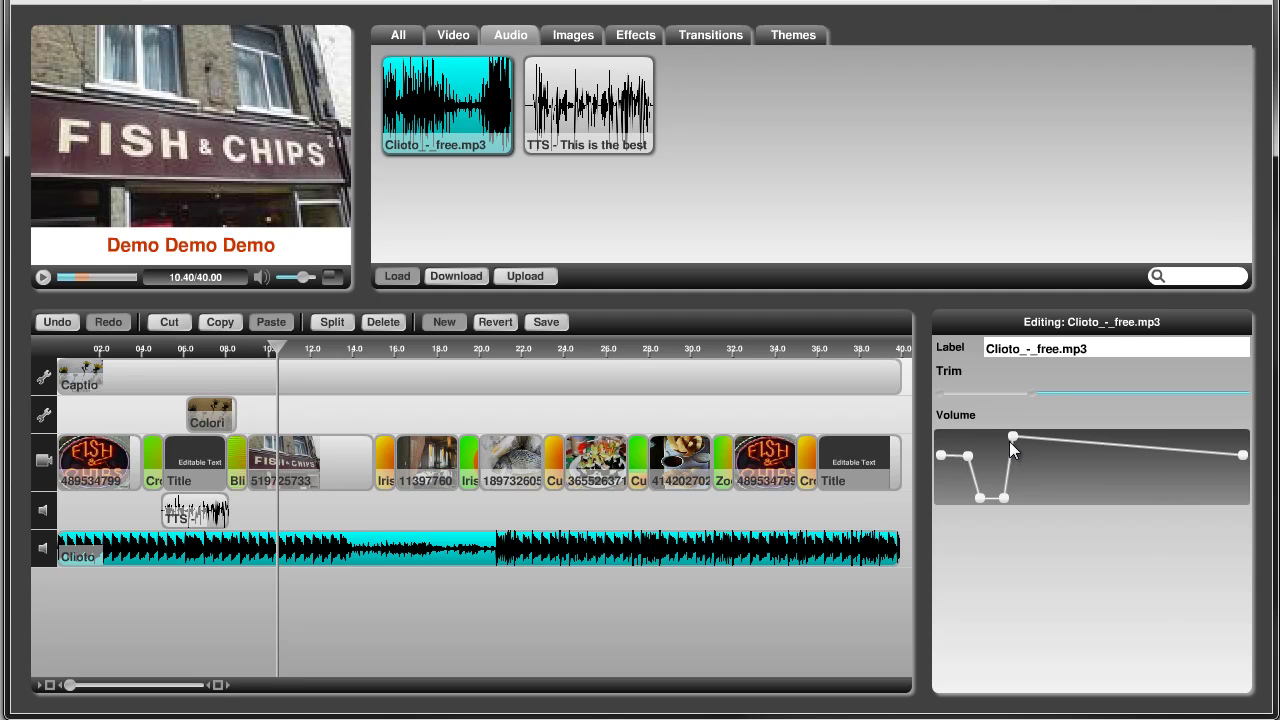
pyautogui.moveTo(1243, 458); pyautogui.dragTo(1243, 436)
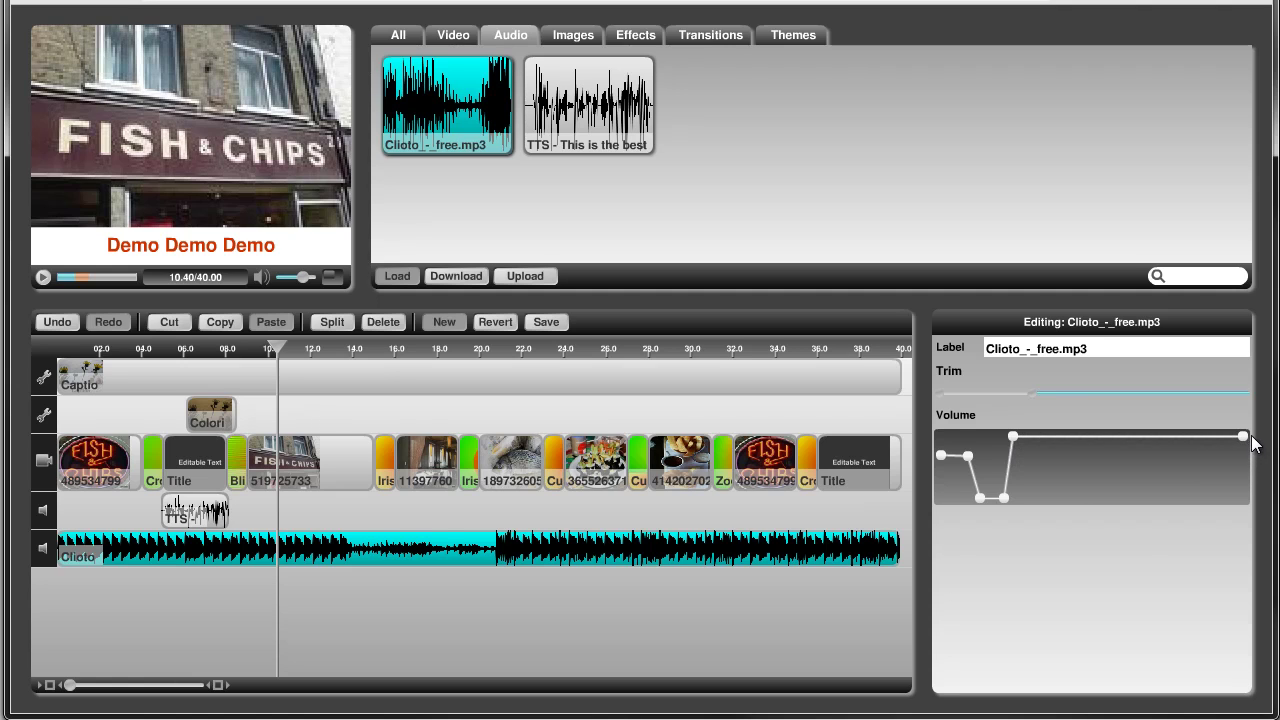
pyautogui.click(164, 352)
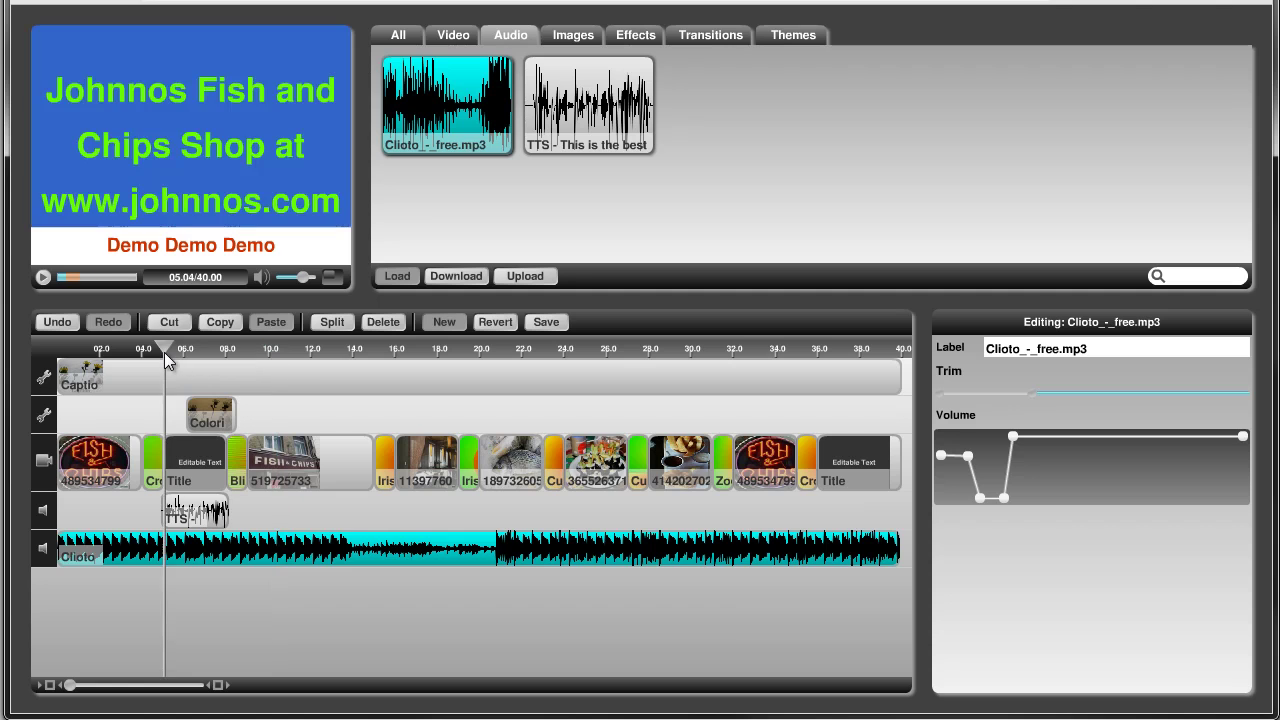
pyautogui.click(152, 353)
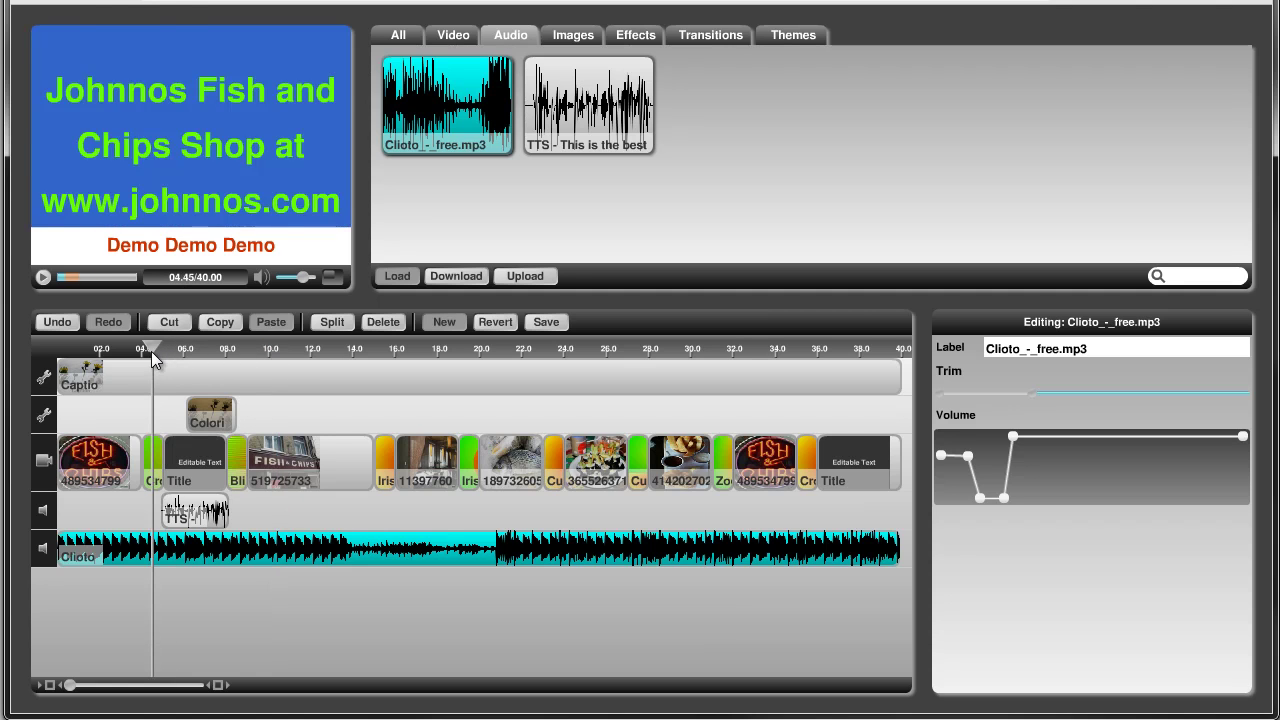
pyautogui.click(43, 279)
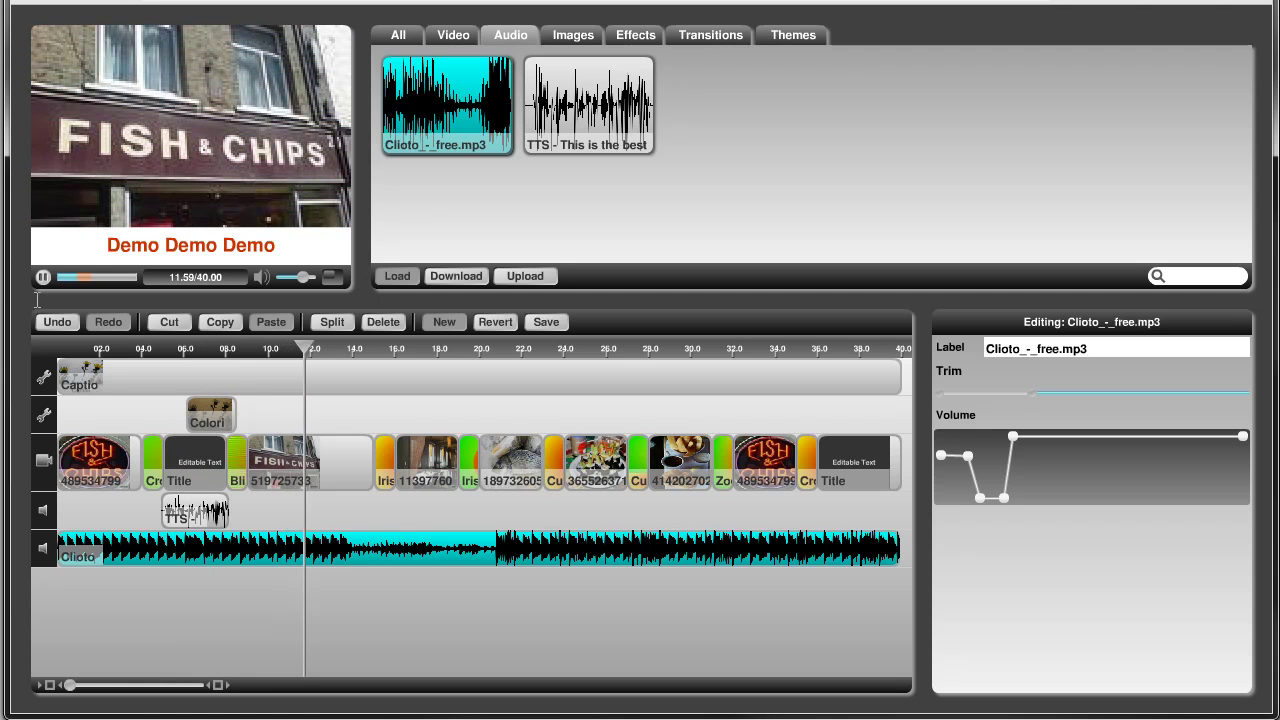
pyautogui.click(42, 278)
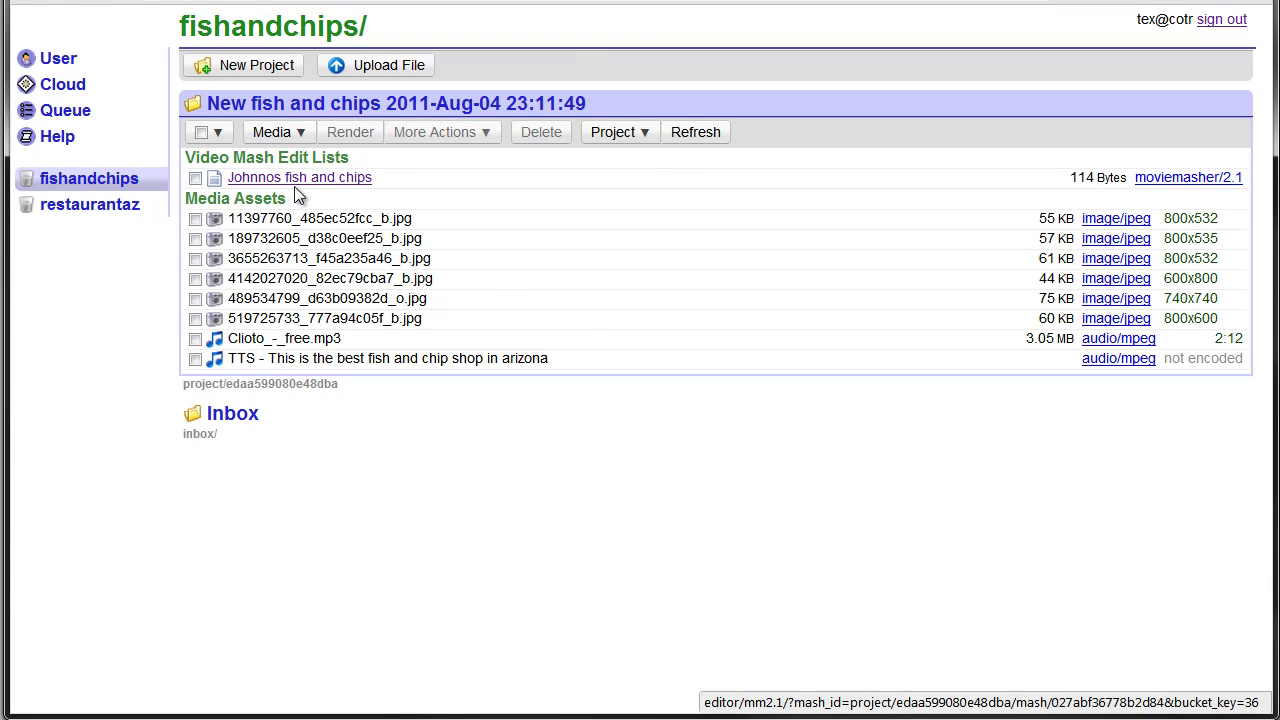
# Step: Open the render settings for the "Johnnos fish and chips" mash and choose the WebM 320x240 preset
pyautogui.click(195, 178)
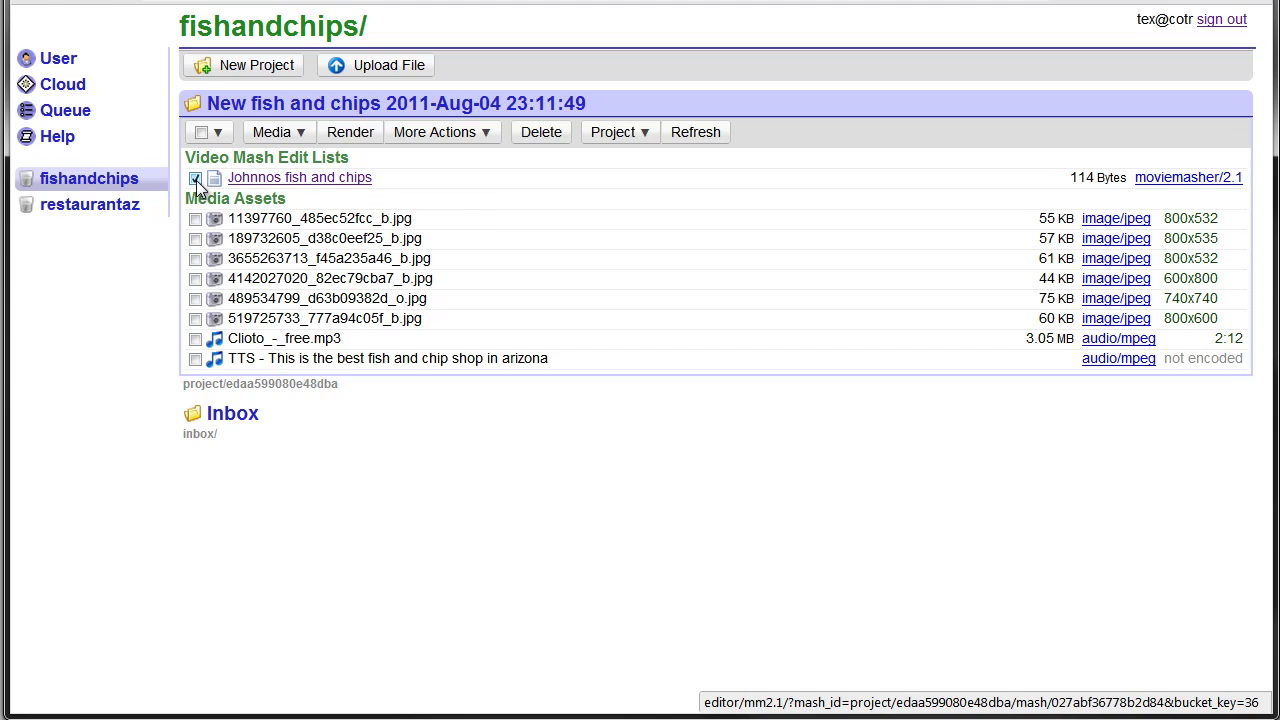
pyautogui.click(351, 132)
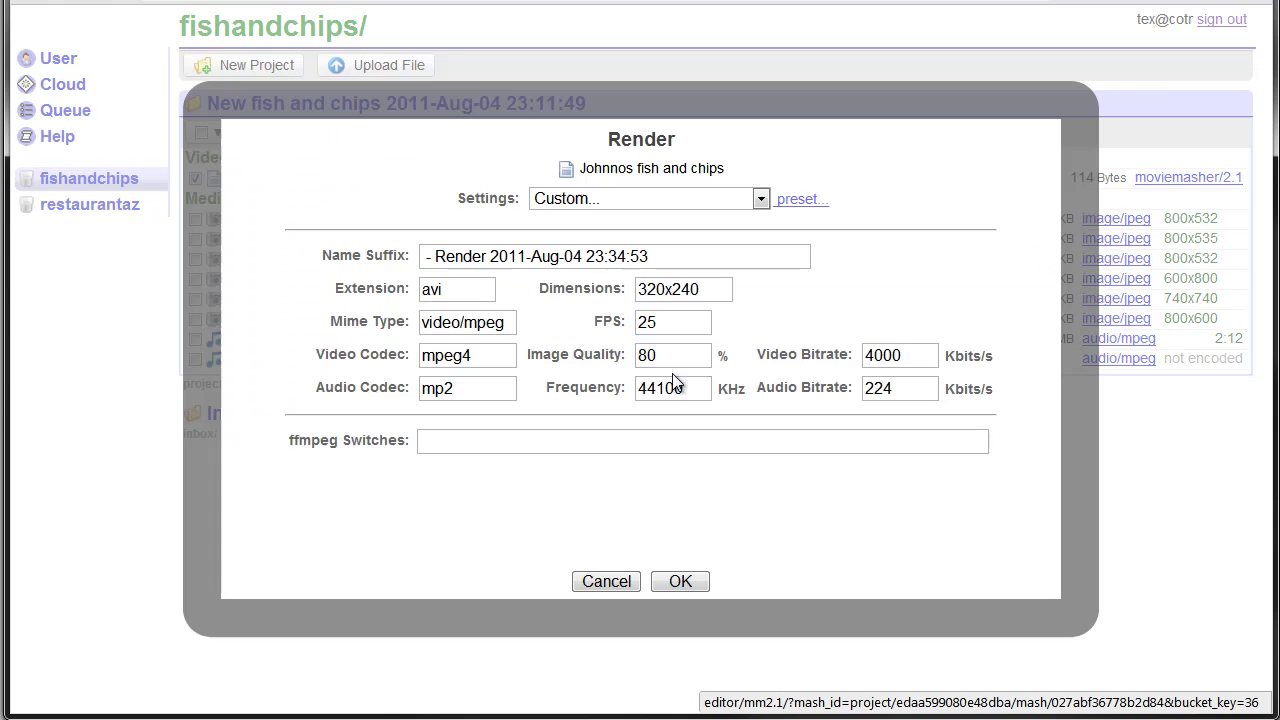
pyautogui.click(656, 199)
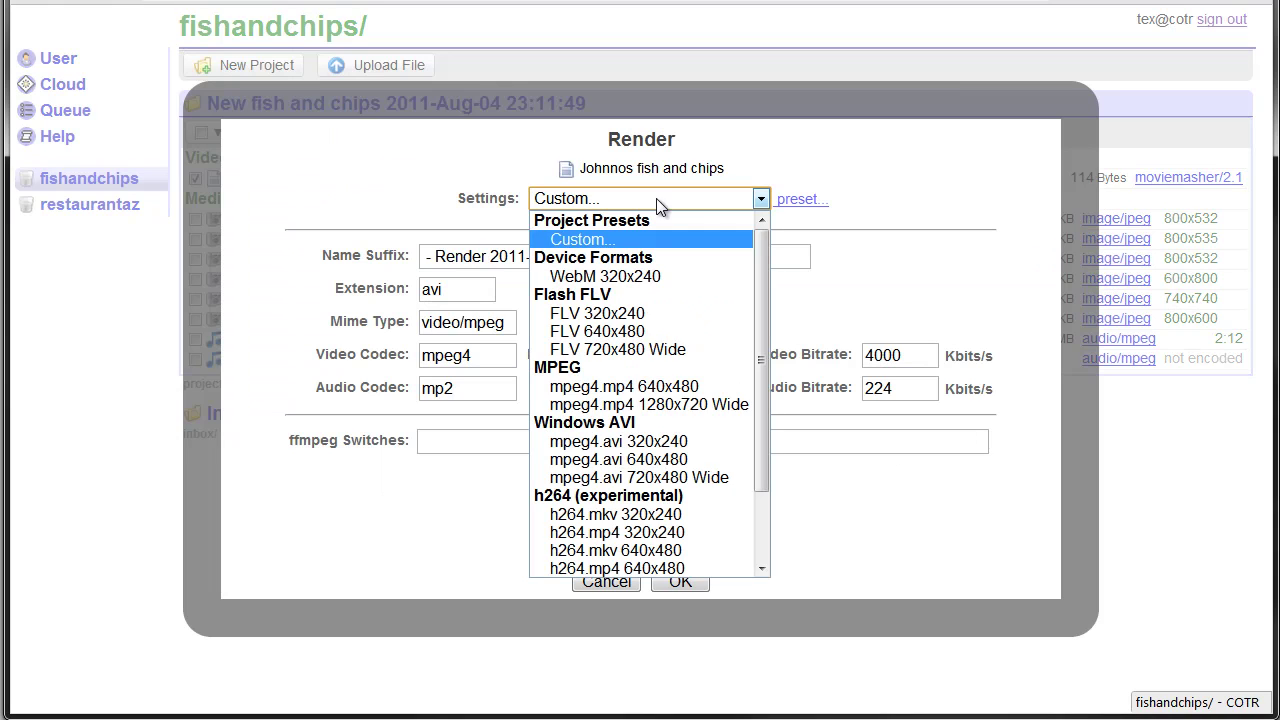
pyautogui.click(631, 280)
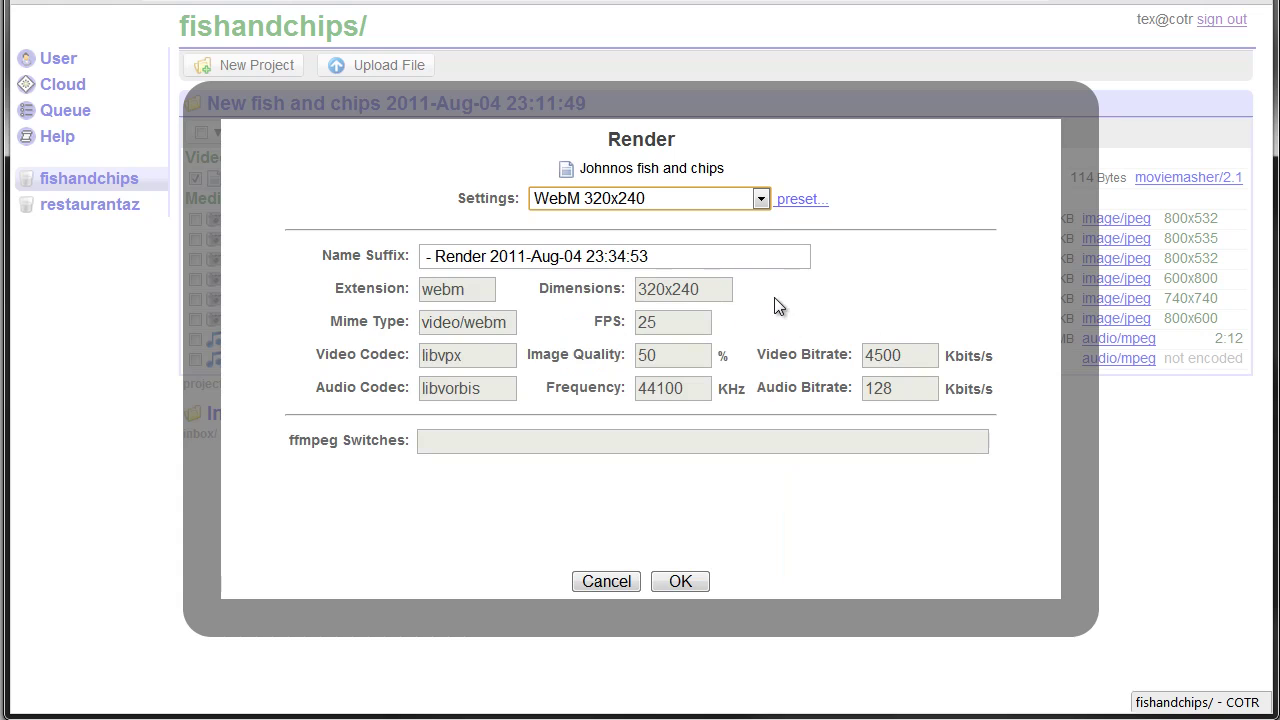
# Step: Switch the render settings to Custom, keeping the WebM values, and add the ffmpeg switch "-vol 600"
pyautogui.click(759, 200)
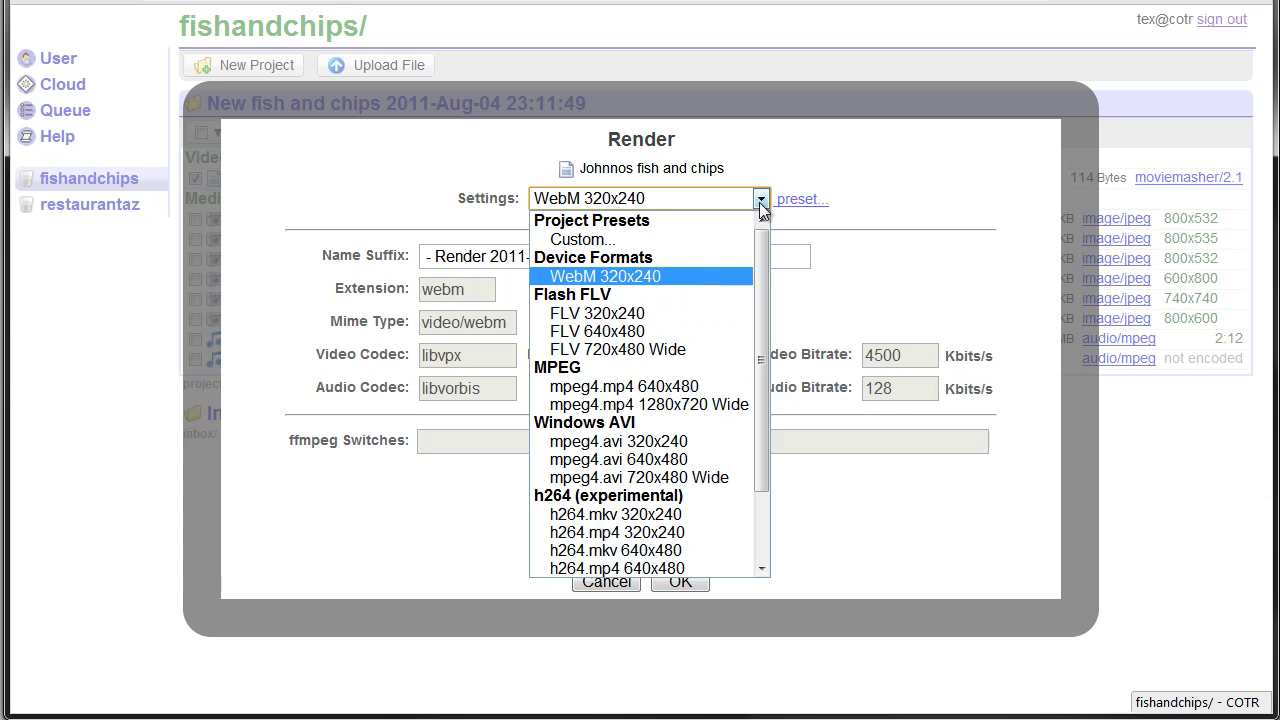
pyautogui.click(702, 203)
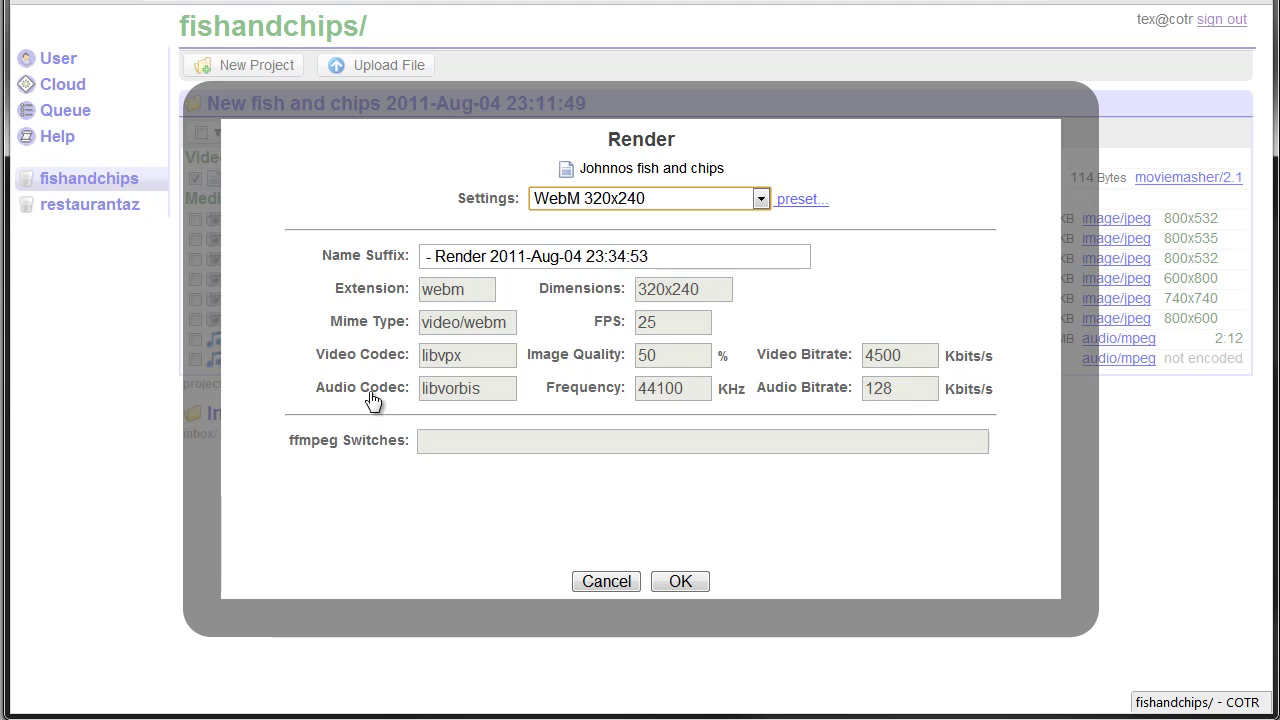
pyautogui.click(646, 196)
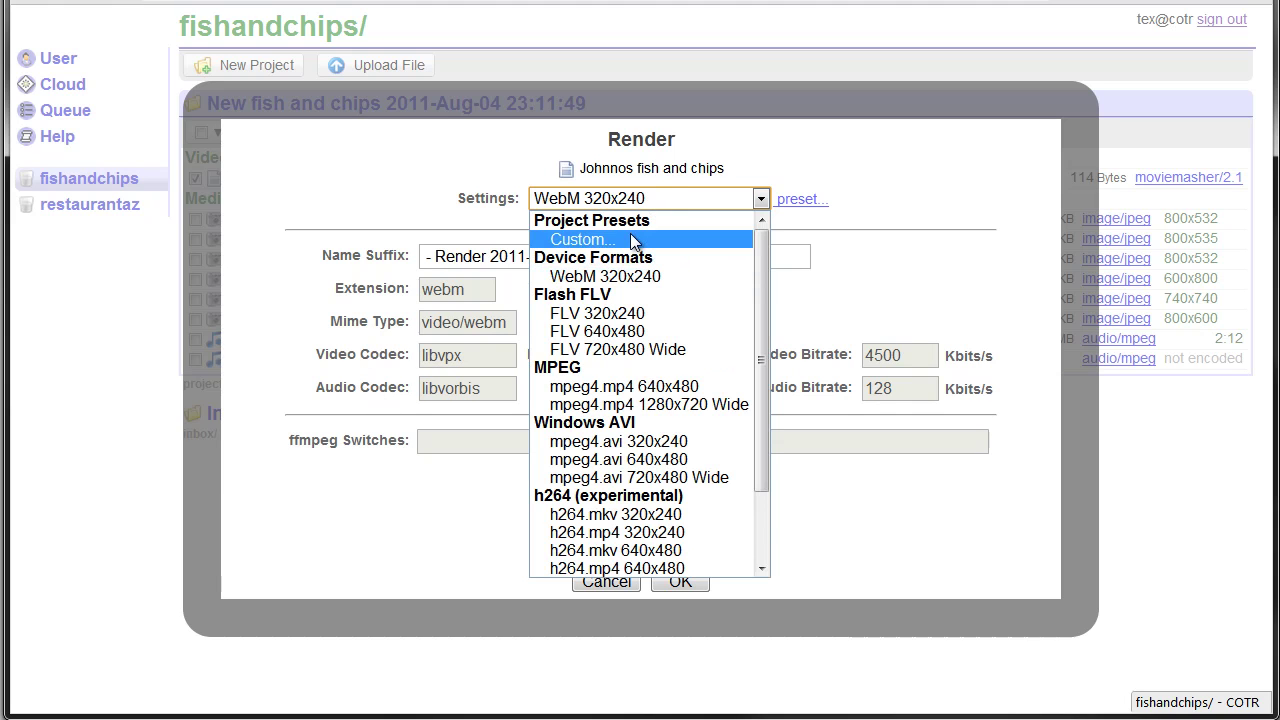
pyautogui.click(627, 238)
pyautogui.click(465, 443)
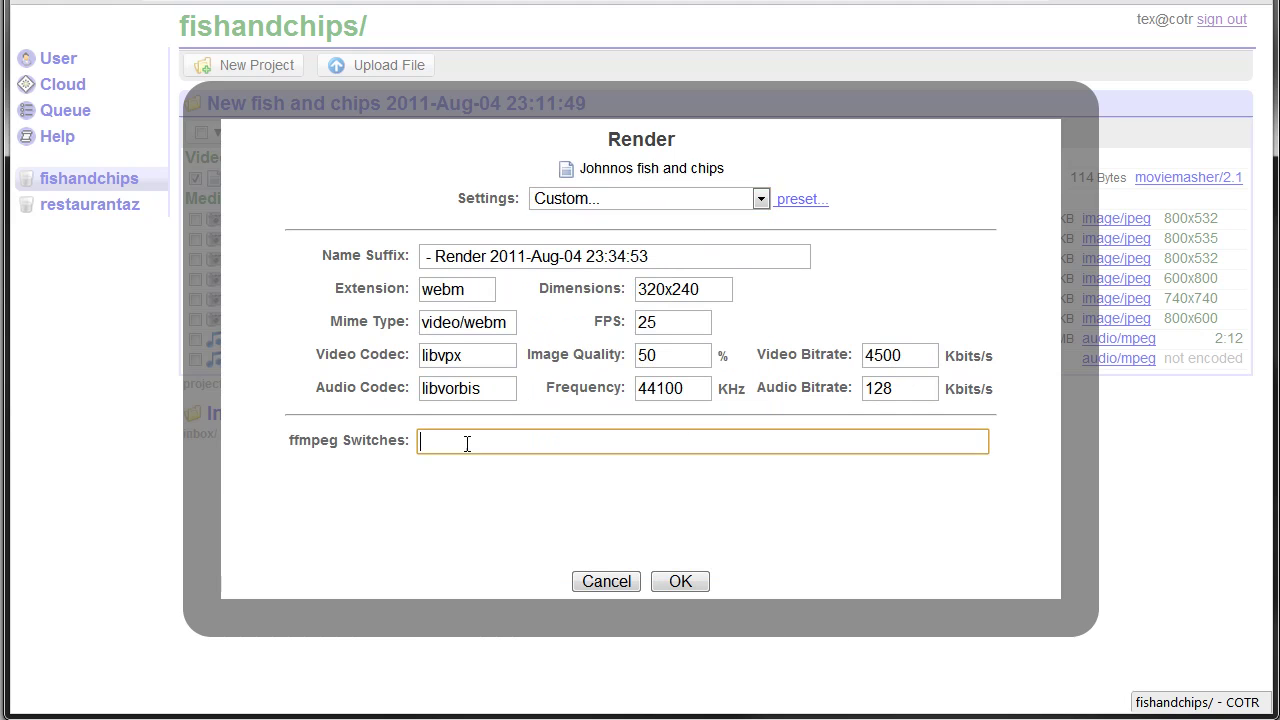
pyautogui.write('-')
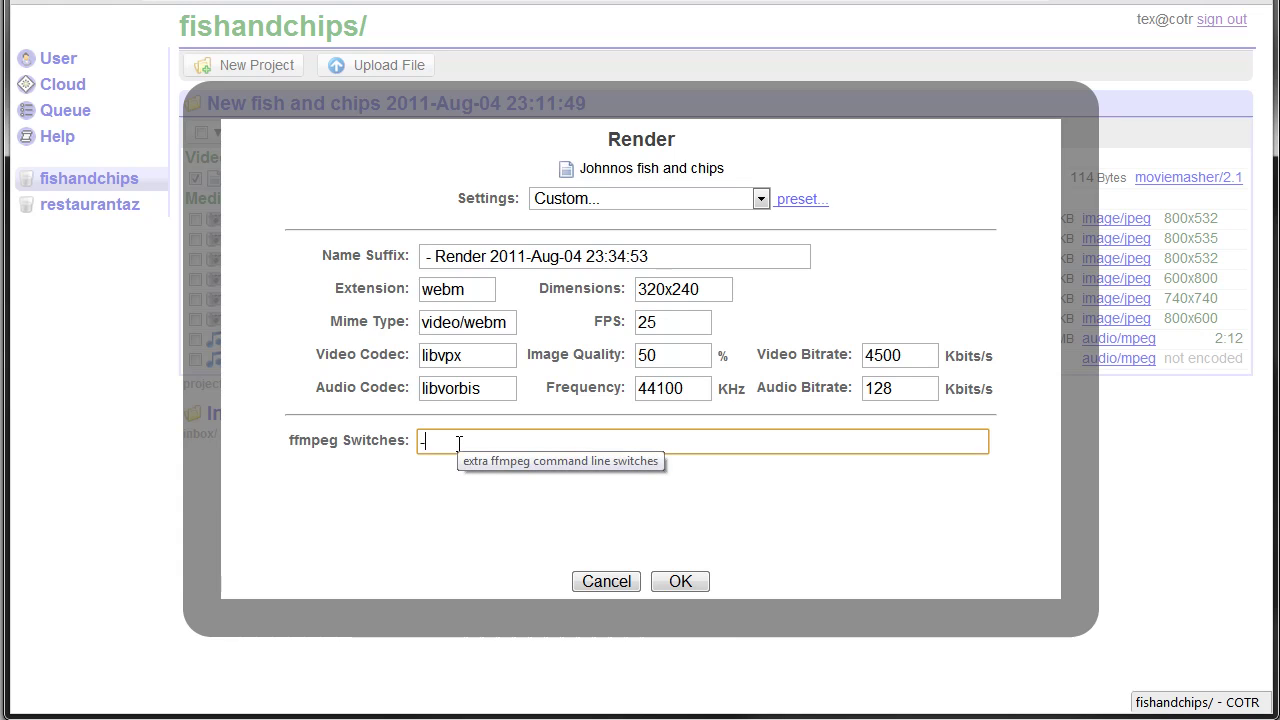
pyautogui.write('vol')
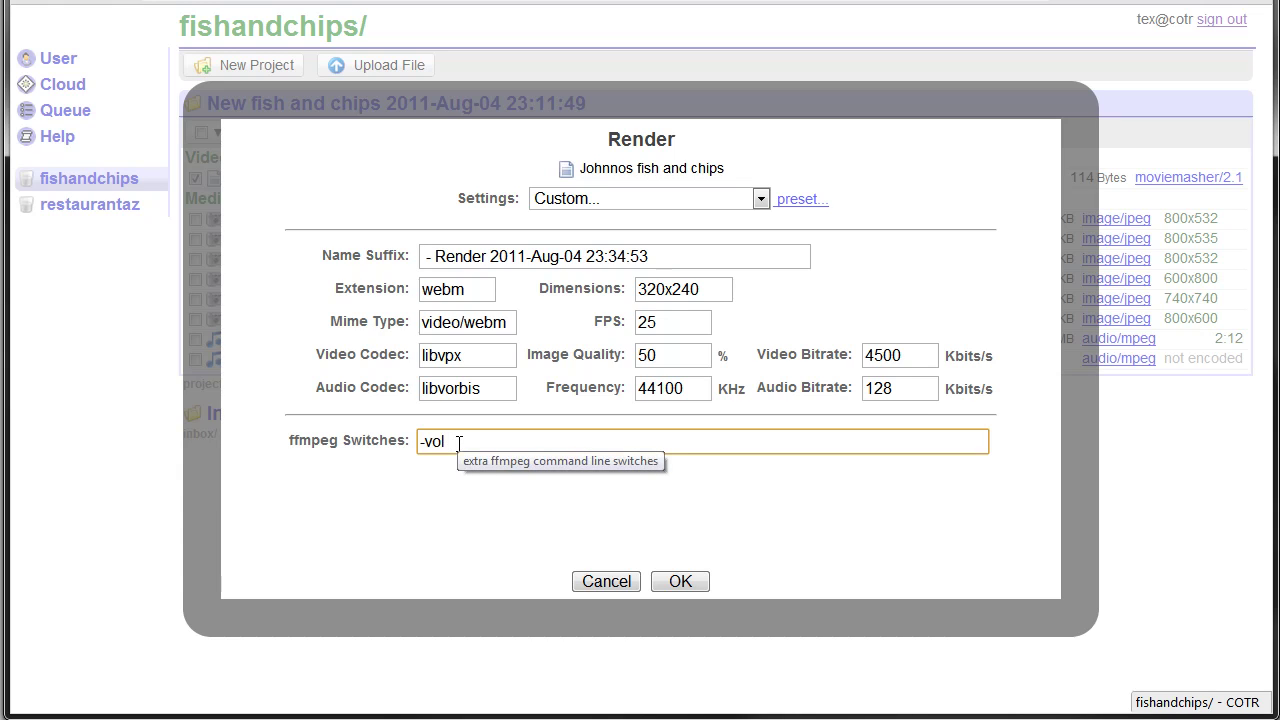
pyautogui.write(' 600')
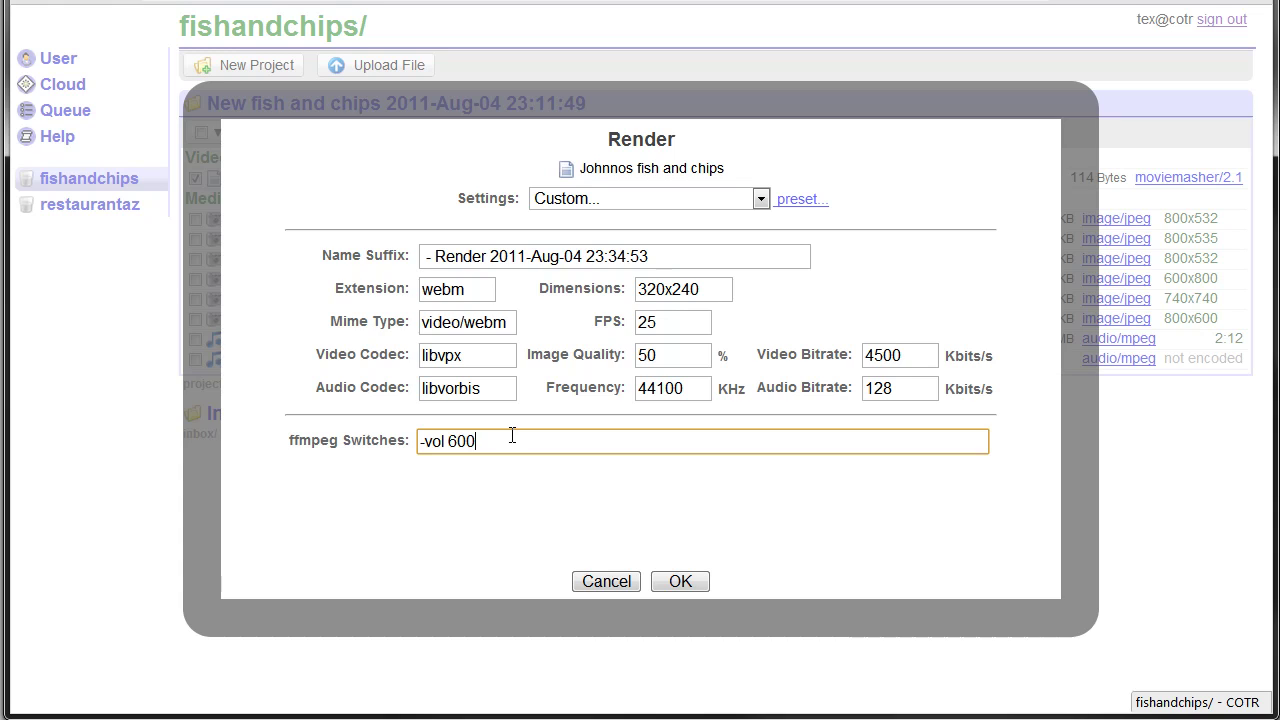
# Step: Start rendering the mash and refresh the job queue to check the render's progress
pyautogui.click(684, 582)
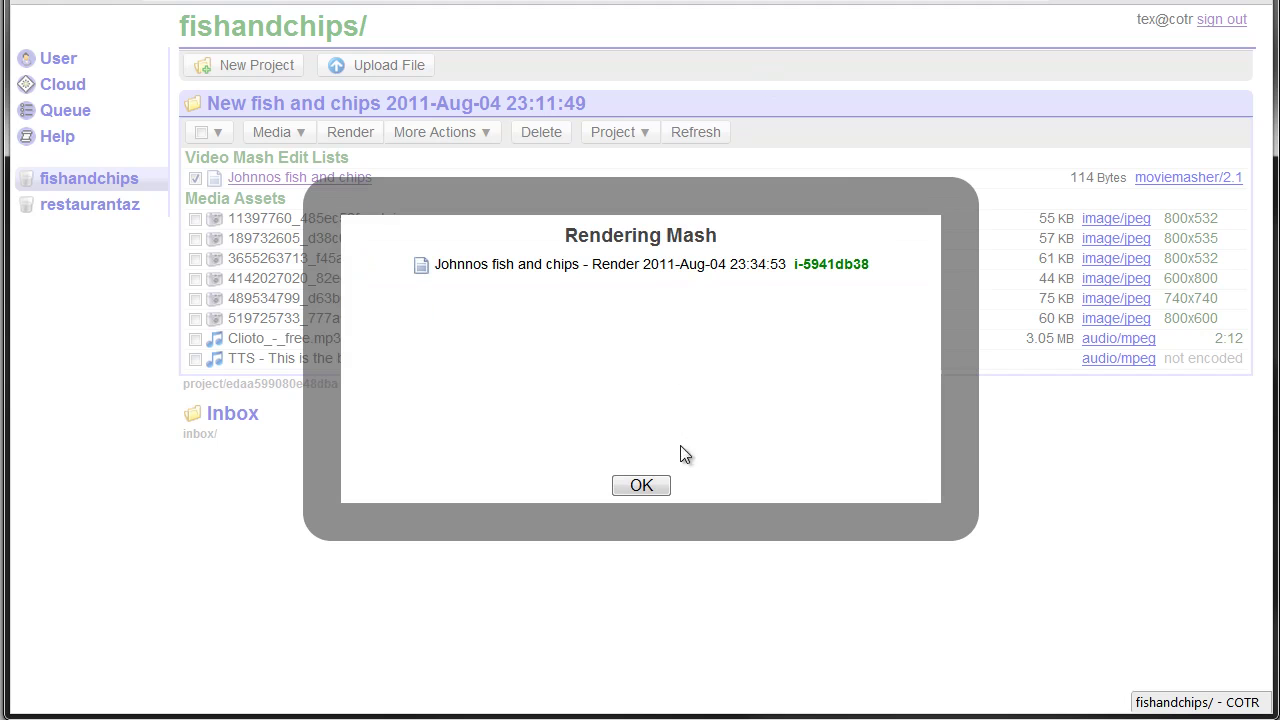
pyautogui.click(641, 486)
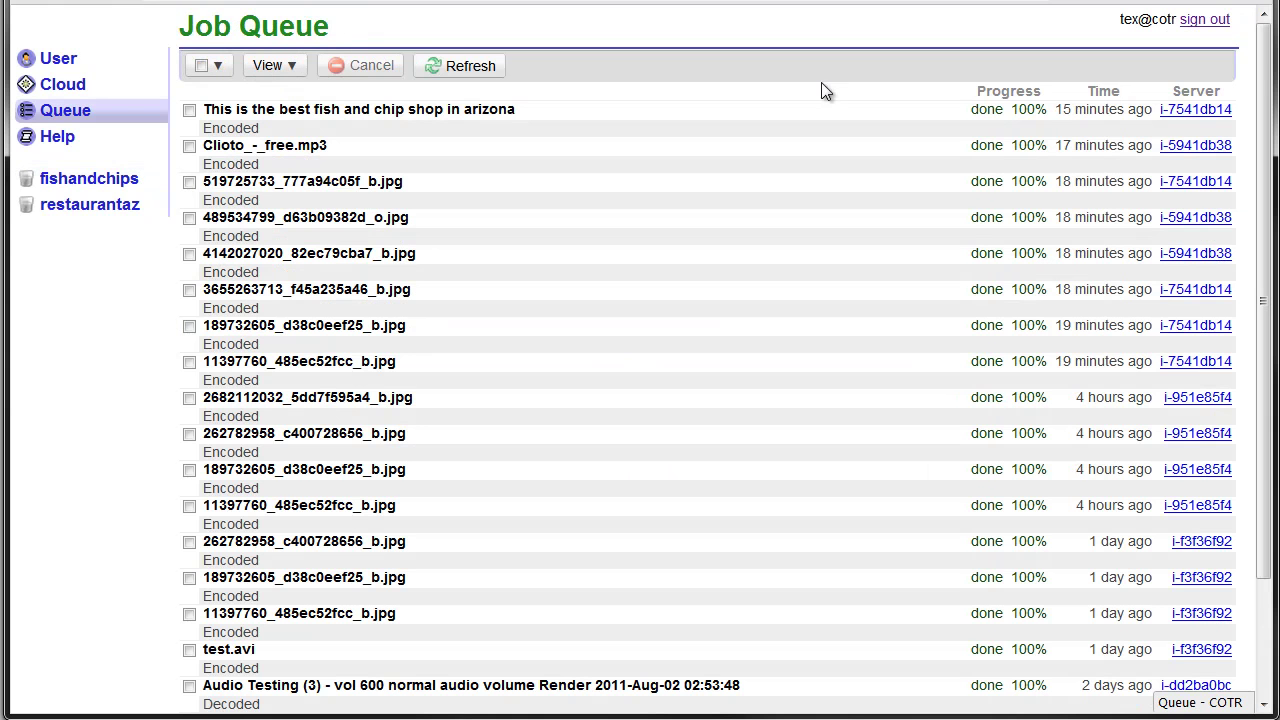
pyautogui.click(478, 70)
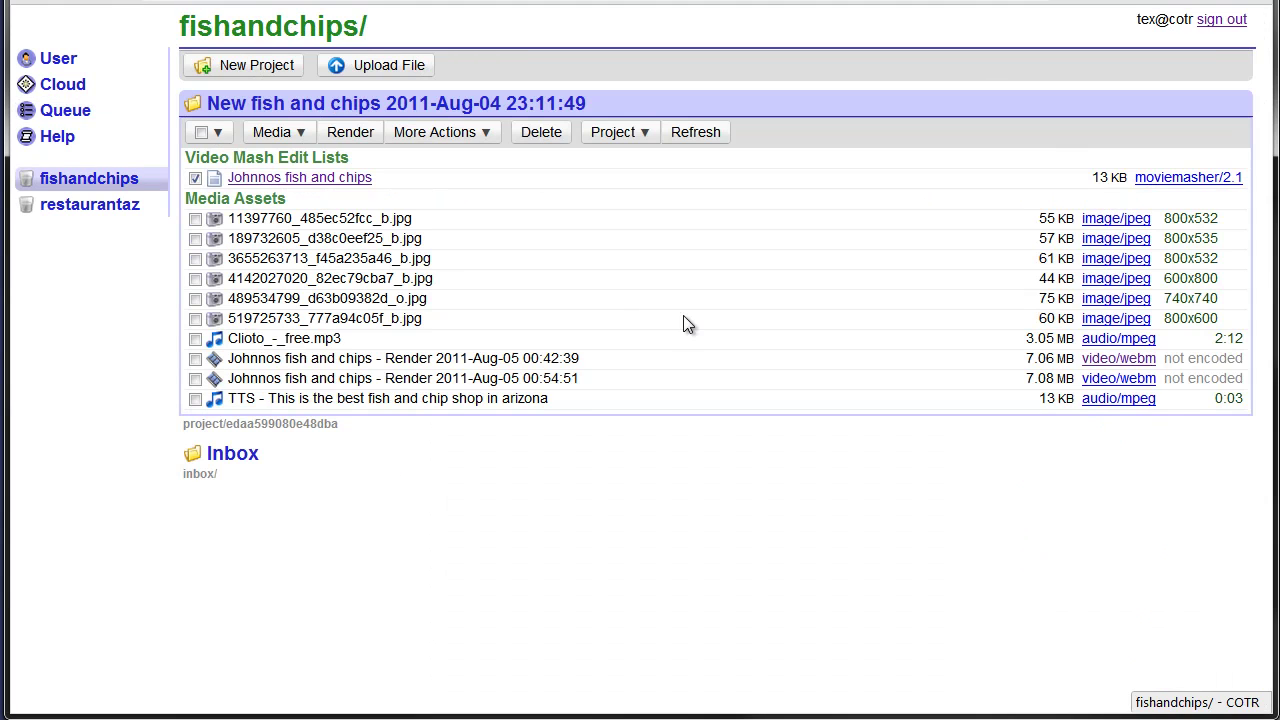
# Step: Copy the text "Johnnos fish and chips - Render 2011-Aug-05" from the name of the 00:54:51 render
pyautogui.click(604, 381)
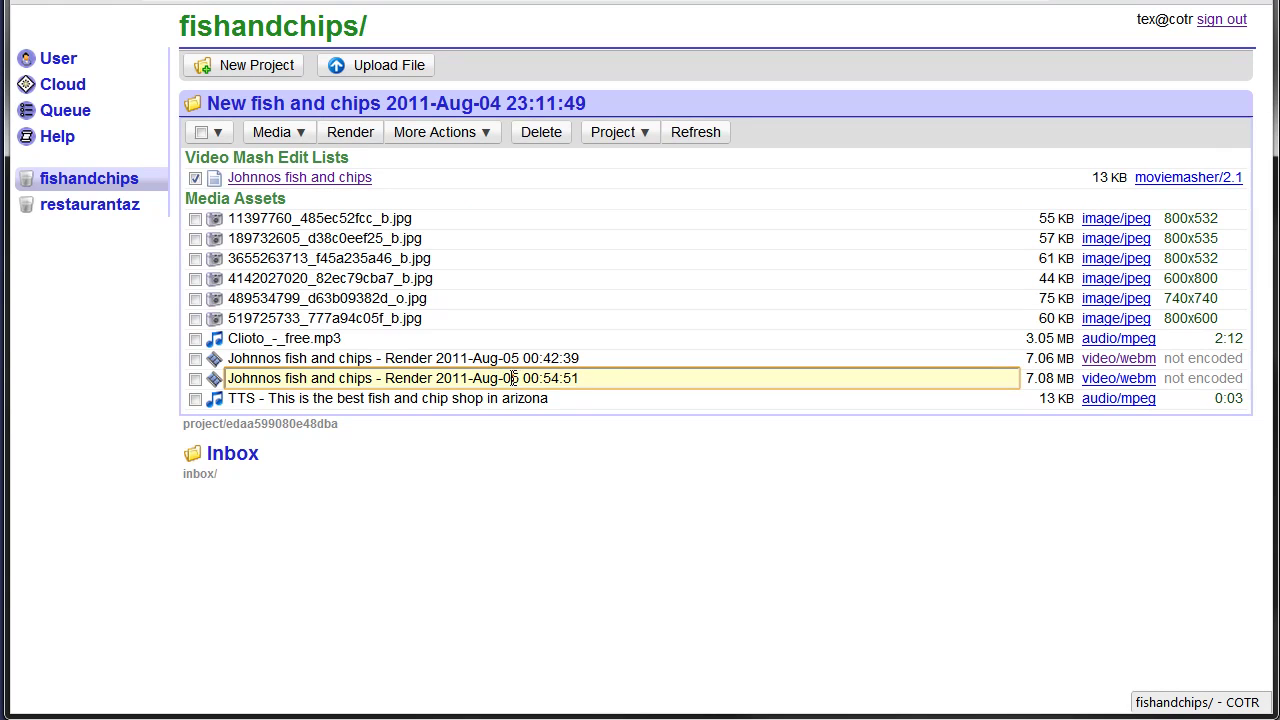
pyautogui.moveTo(521, 380); pyautogui.dragTo(228, 380)
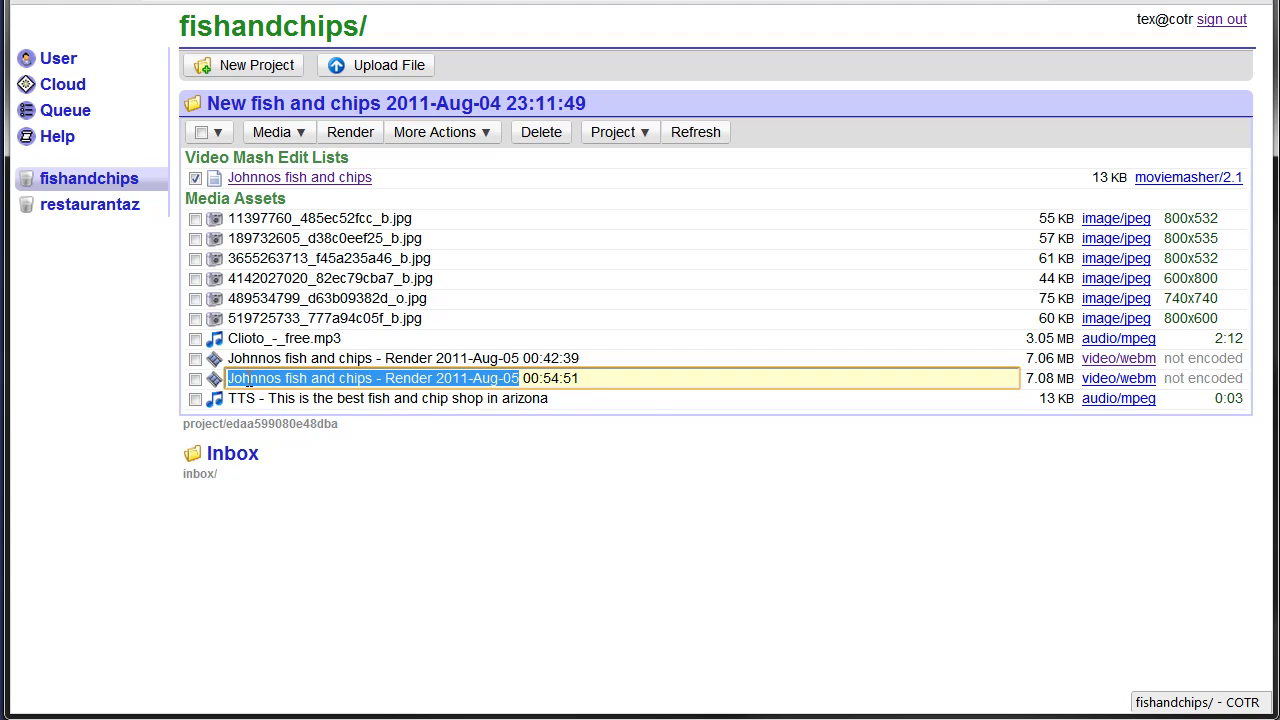
pyautogui.rightClick(249, 381)
pyautogui.click(340, 467)
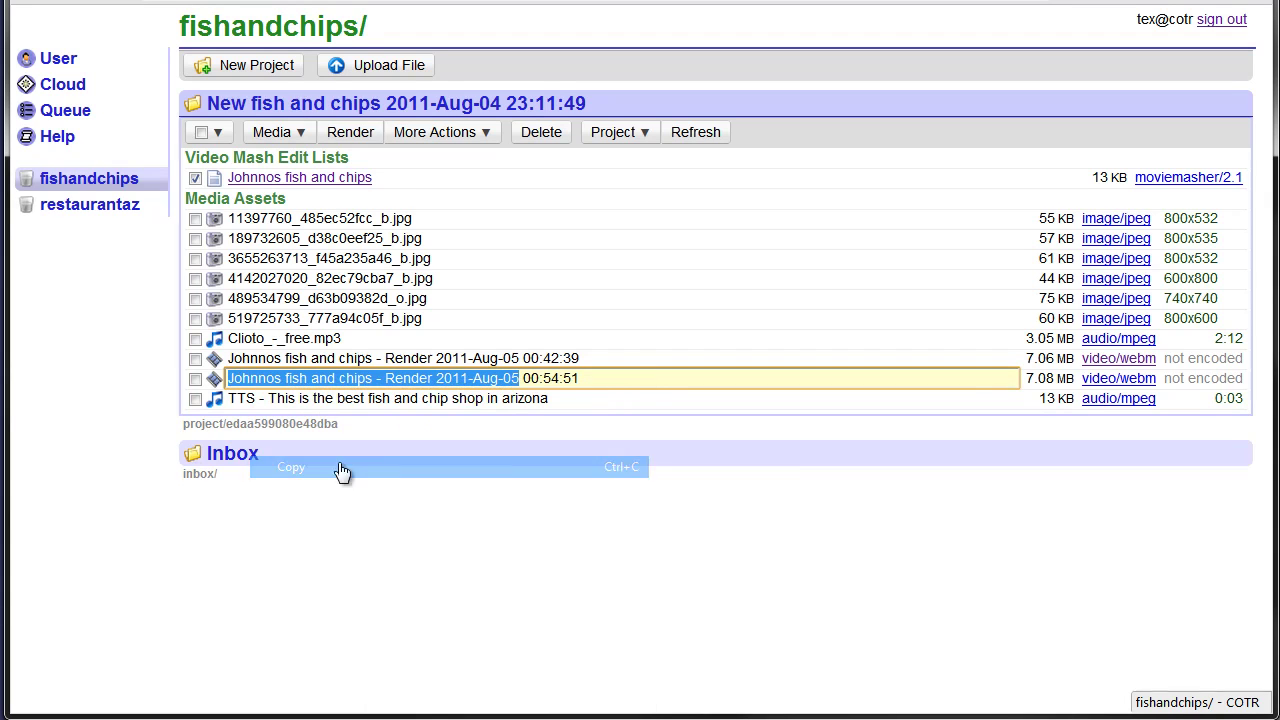
# Step: Try to save the 00:54:51 WebM render to disk as "Johnnos fish and chips - Render 2011-Aug-05.webm"
pyautogui.rightClick(1115, 381)
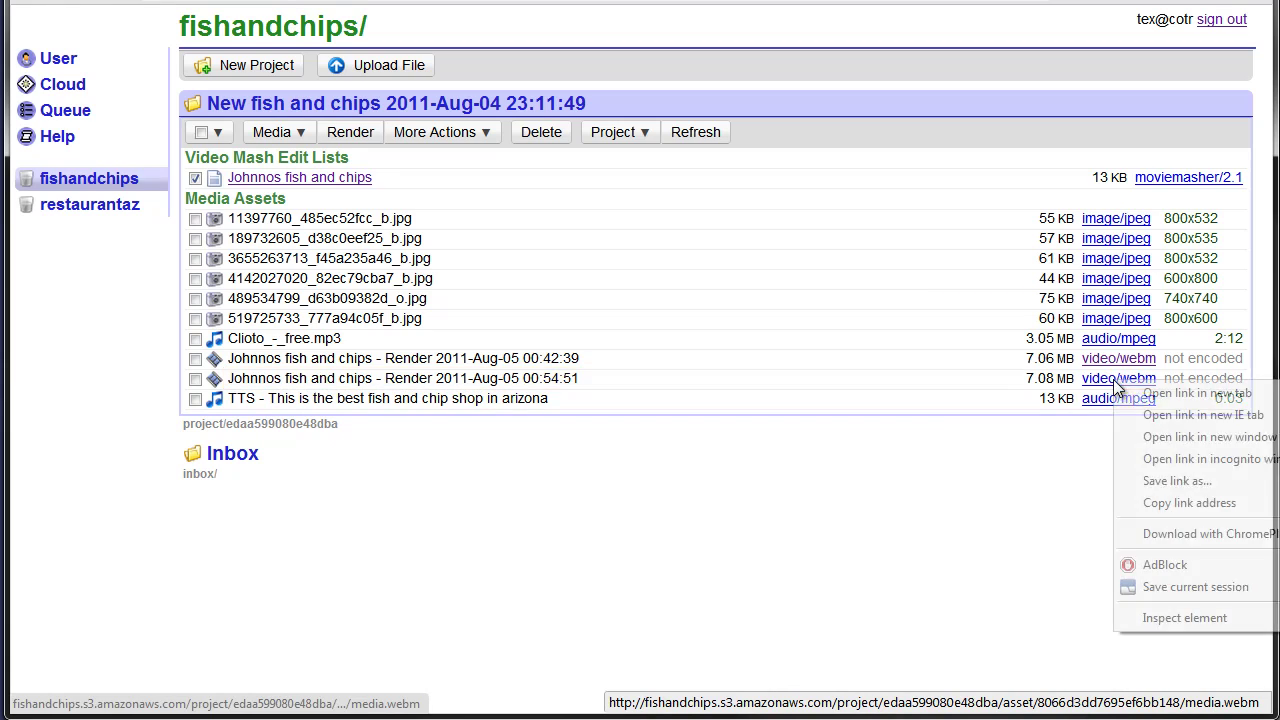
pyautogui.click(1173, 480)
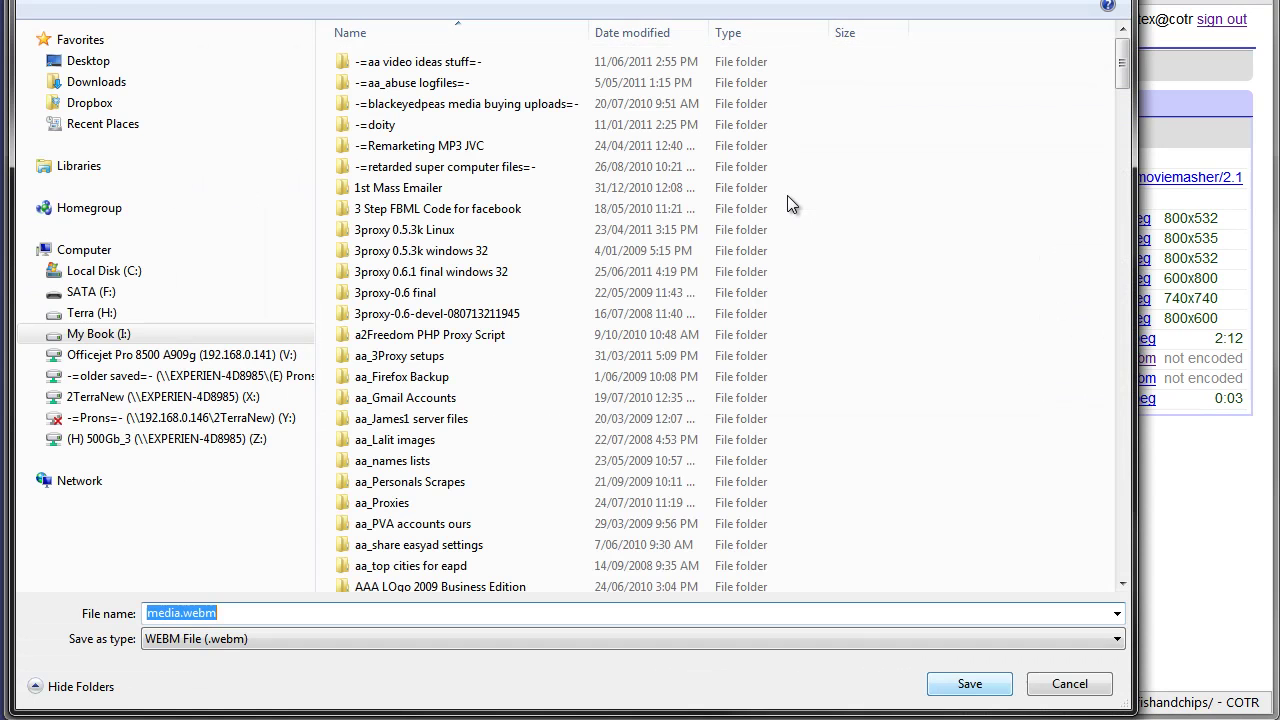
pyautogui.click(186, 613)
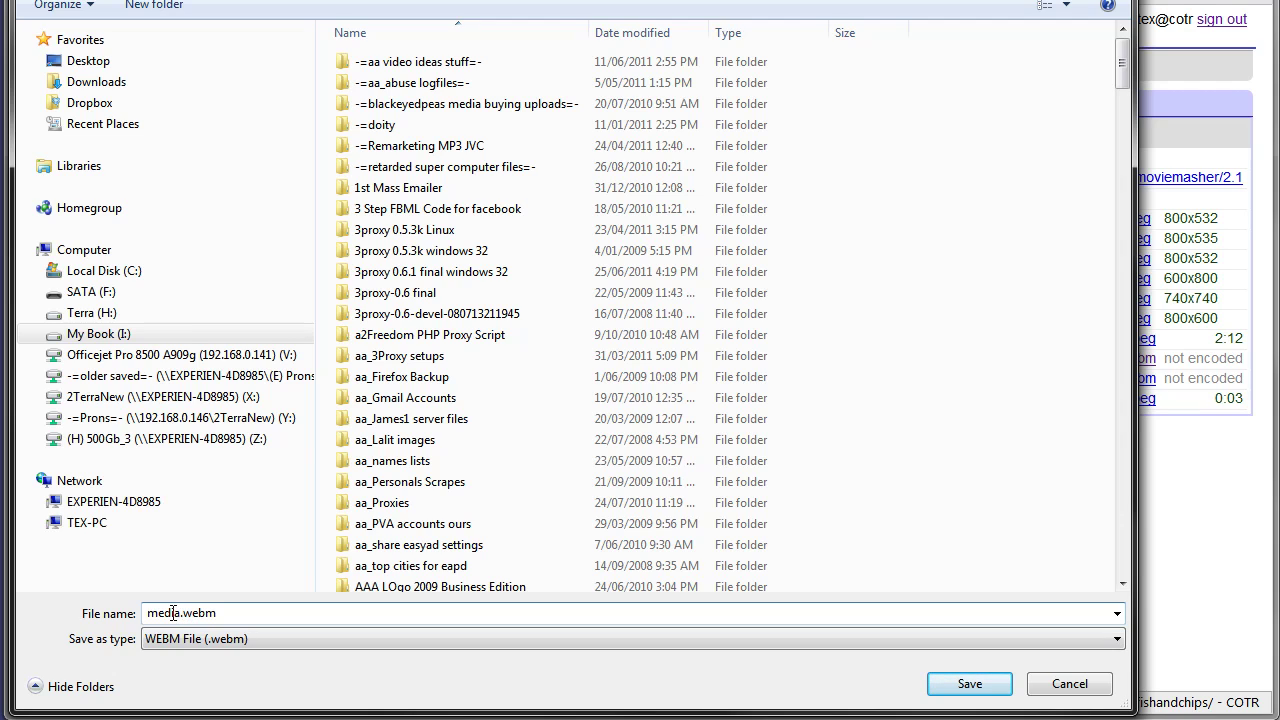
pyautogui.doubleClick(182, 613)
pyautogui.click(181, 613)
pyautogui.doubleClick(181, 613)
pyautogui.hotkey('ctrl', 'v')
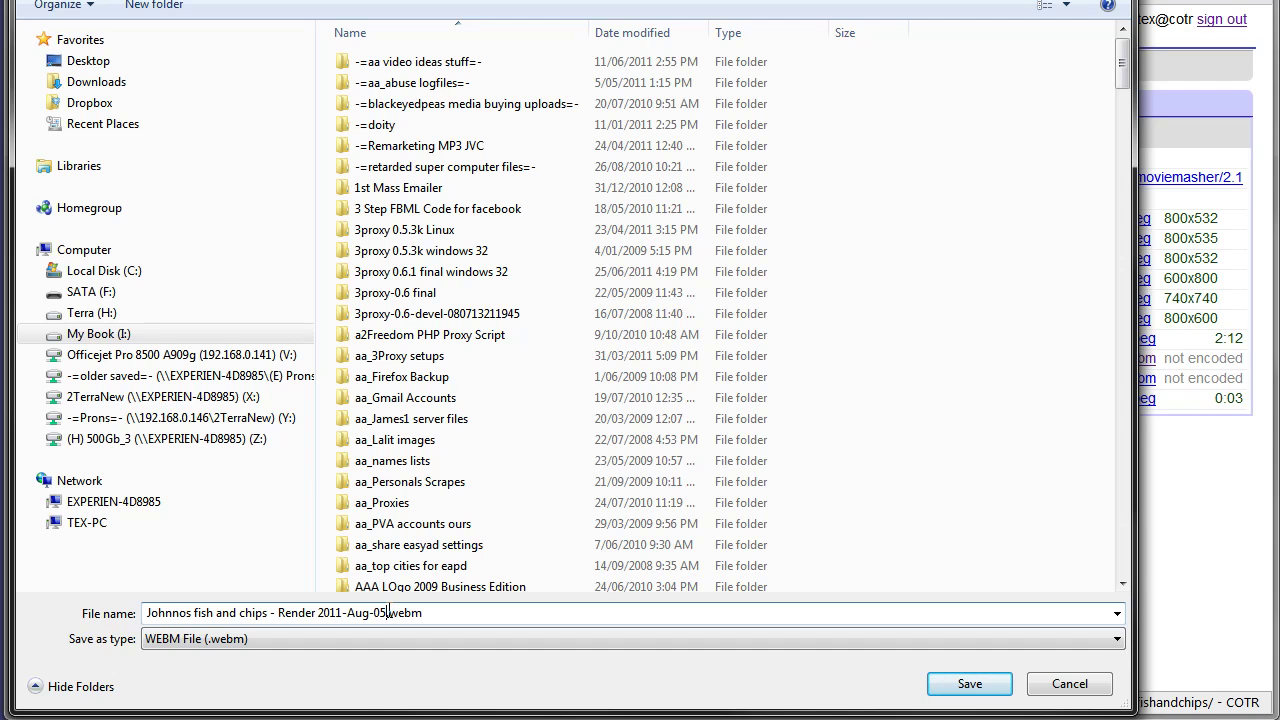
pyautogui.write('_1')
pyautogui.press('BackSpace')
pyautogui.click(1069, 686)
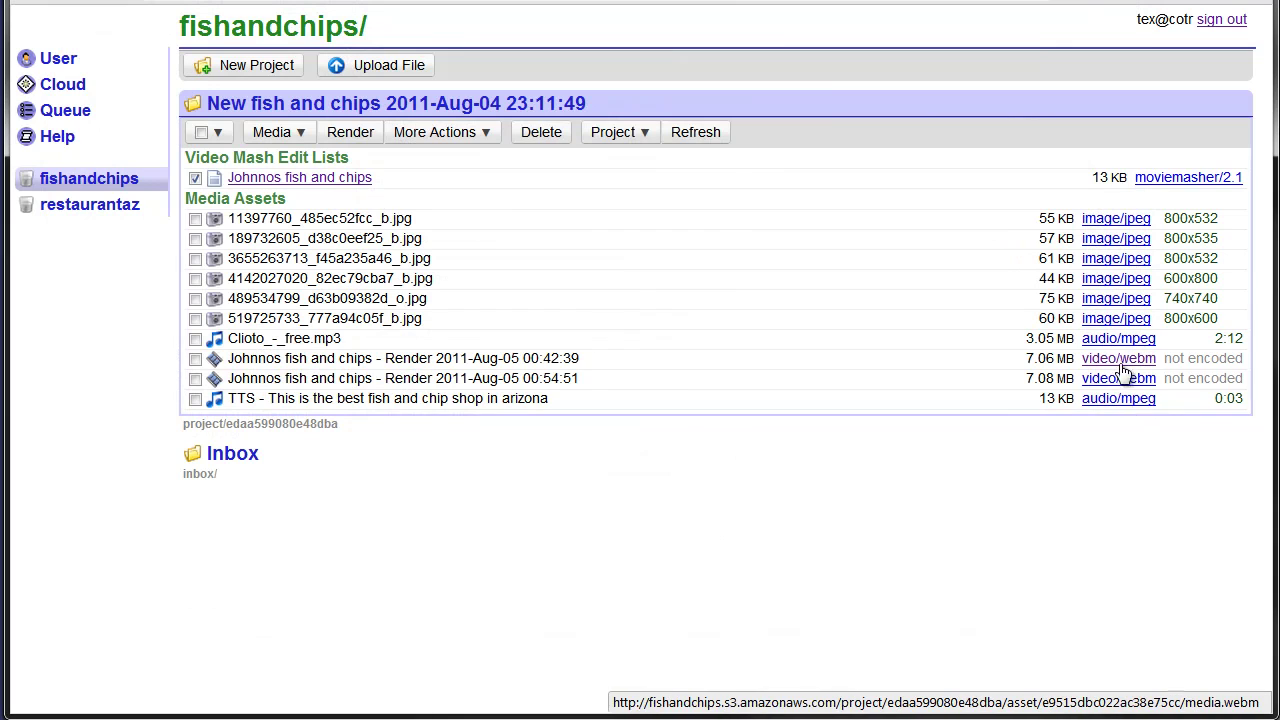
# Step: Play part of the 00:42:39 WebM render, pause it and return to the fishandchips project
pyautogui.click(1114, 364)
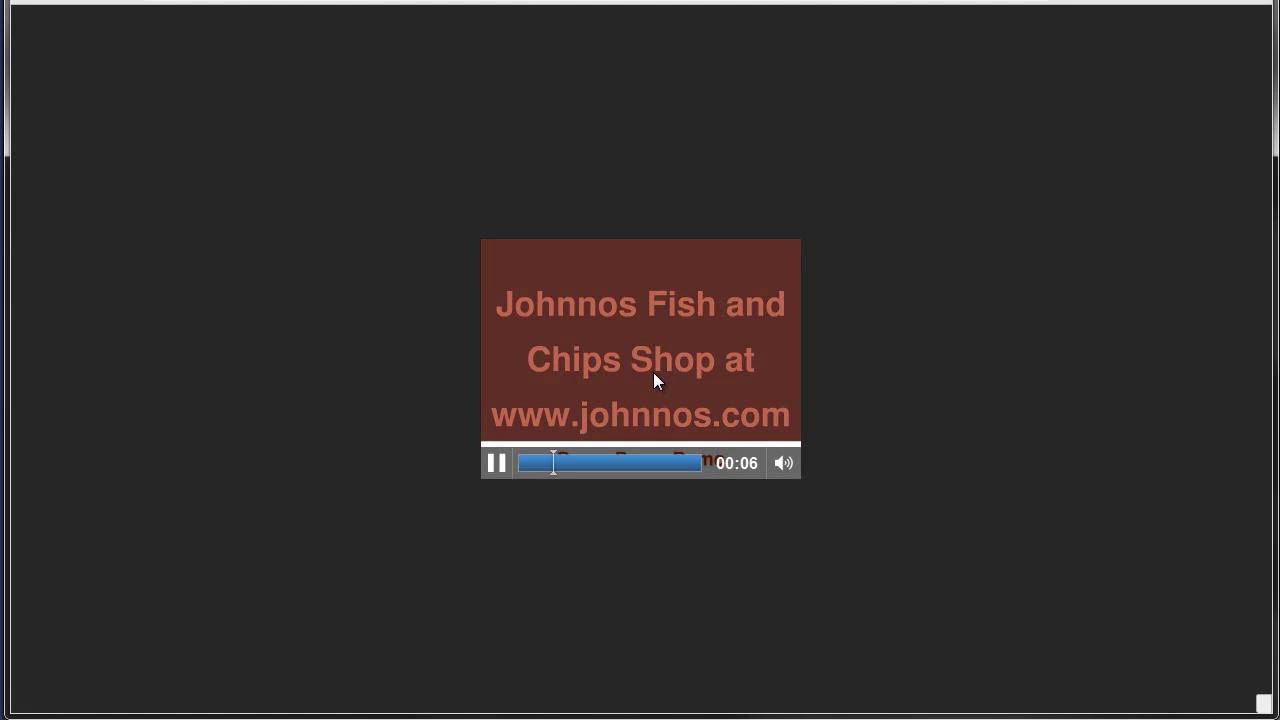
pyautogui.click(498, 464)
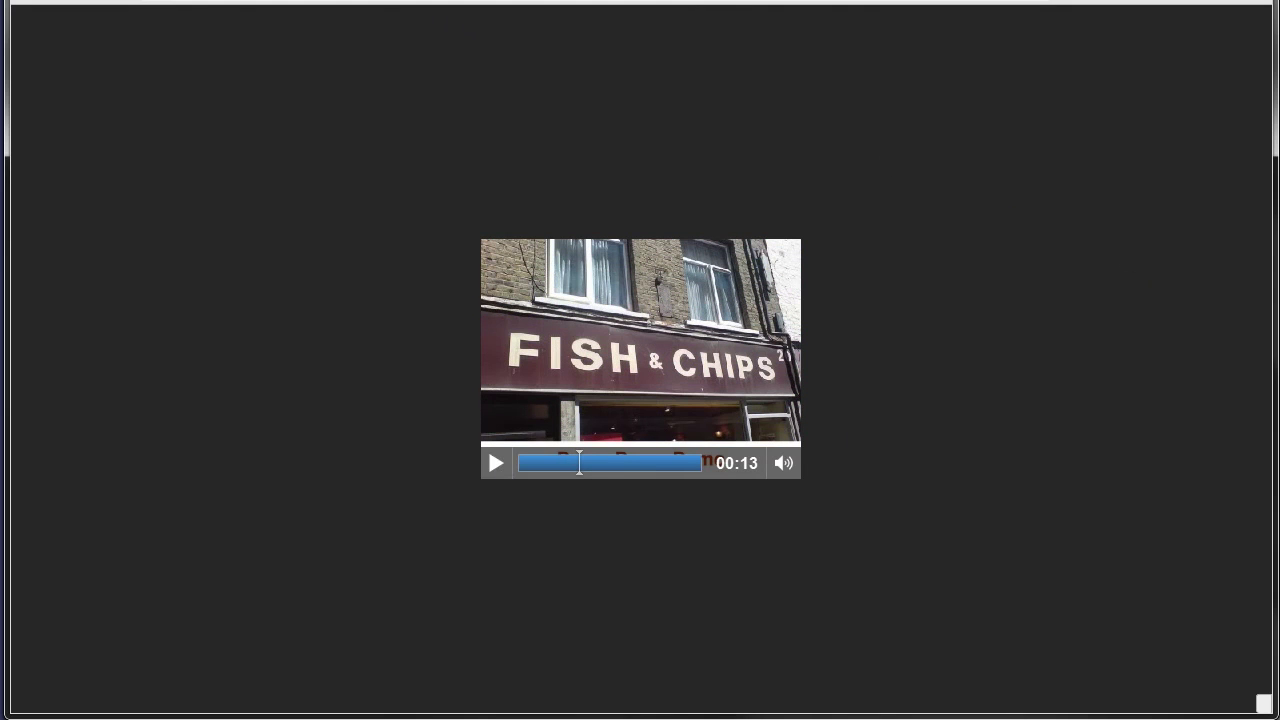
pyautogui.hotkey('alt', 'Left')
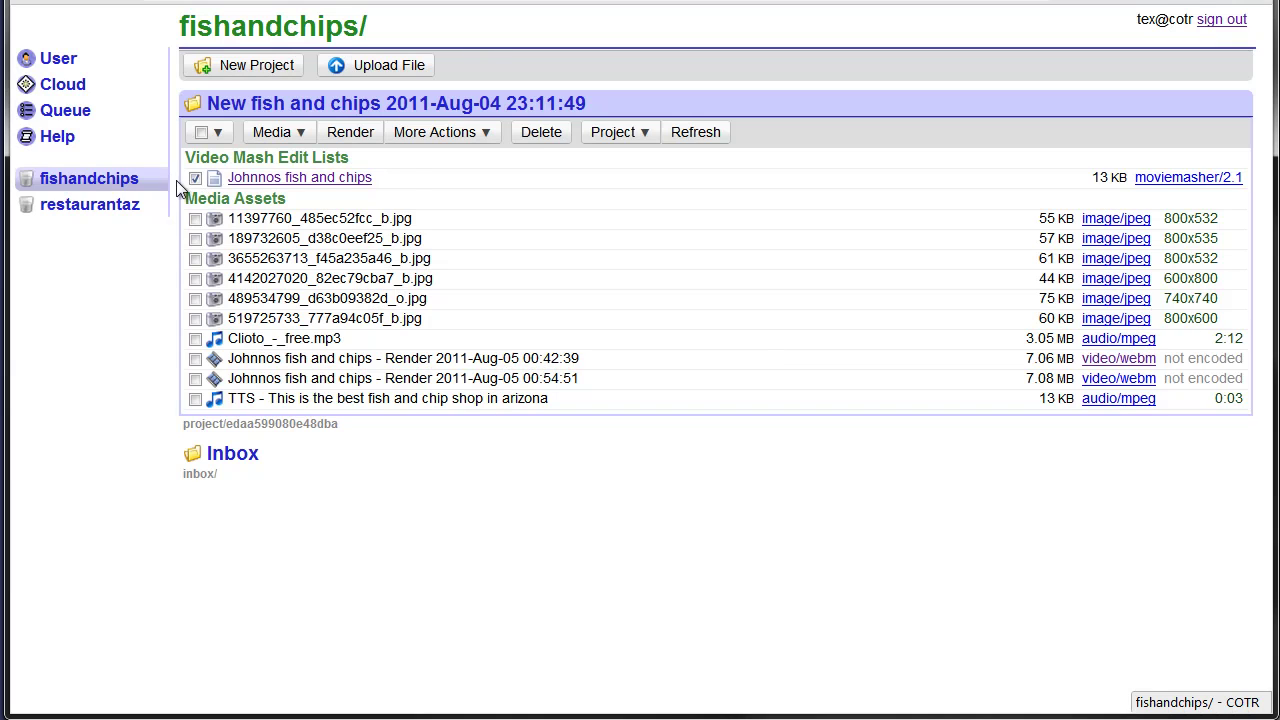
# Step: Duplicate the "Johnnos fish and chips" mash
pyautogui.click(285, 134)
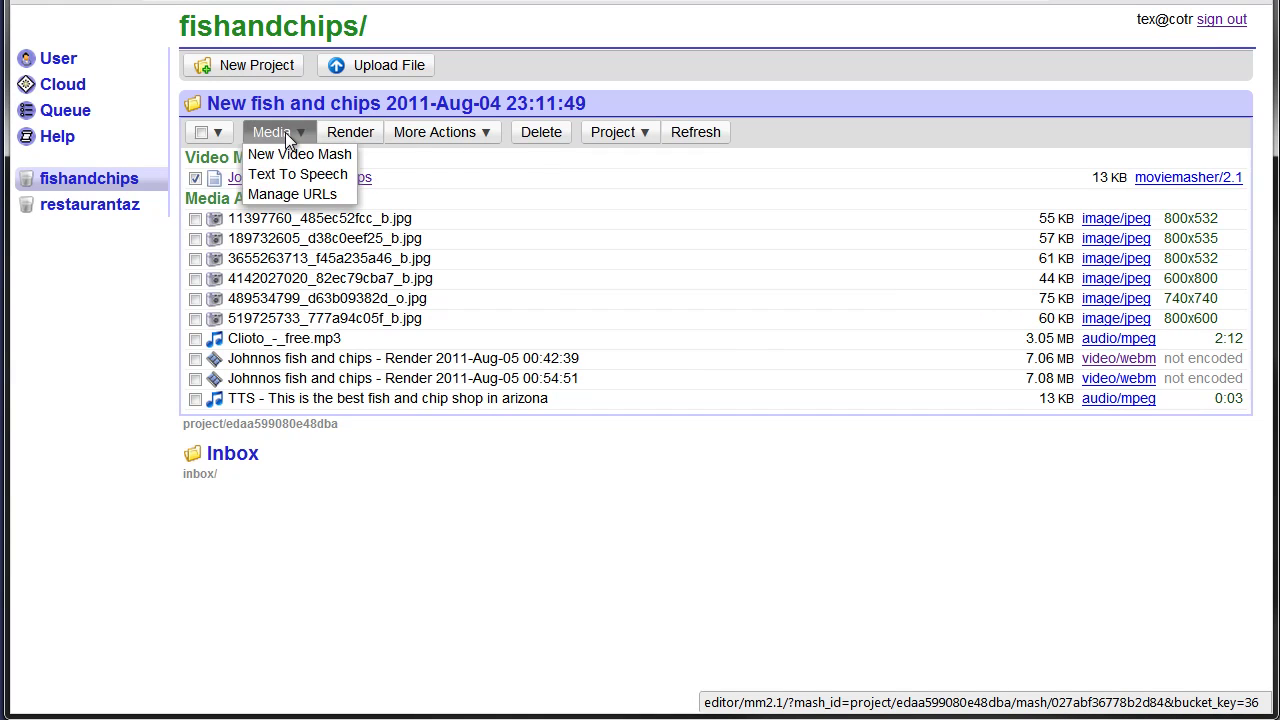
pyautogui.click(462, 131)
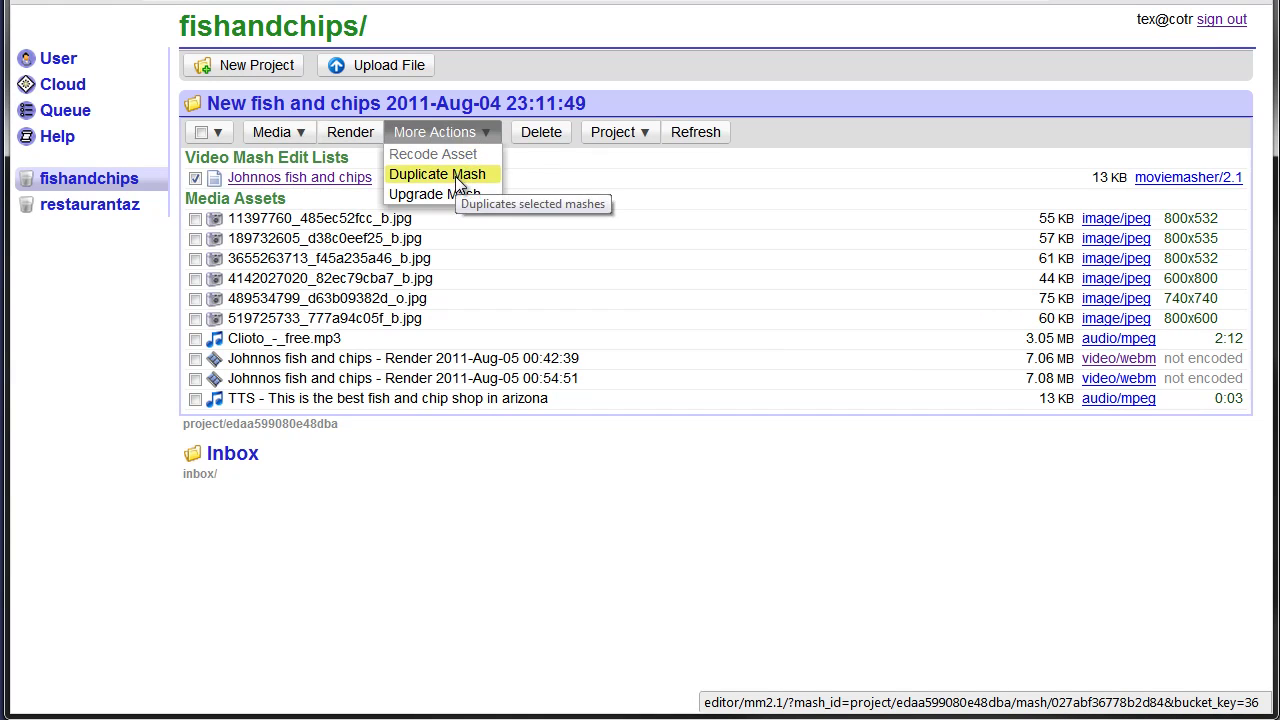
pyautogui.click(465, 175)
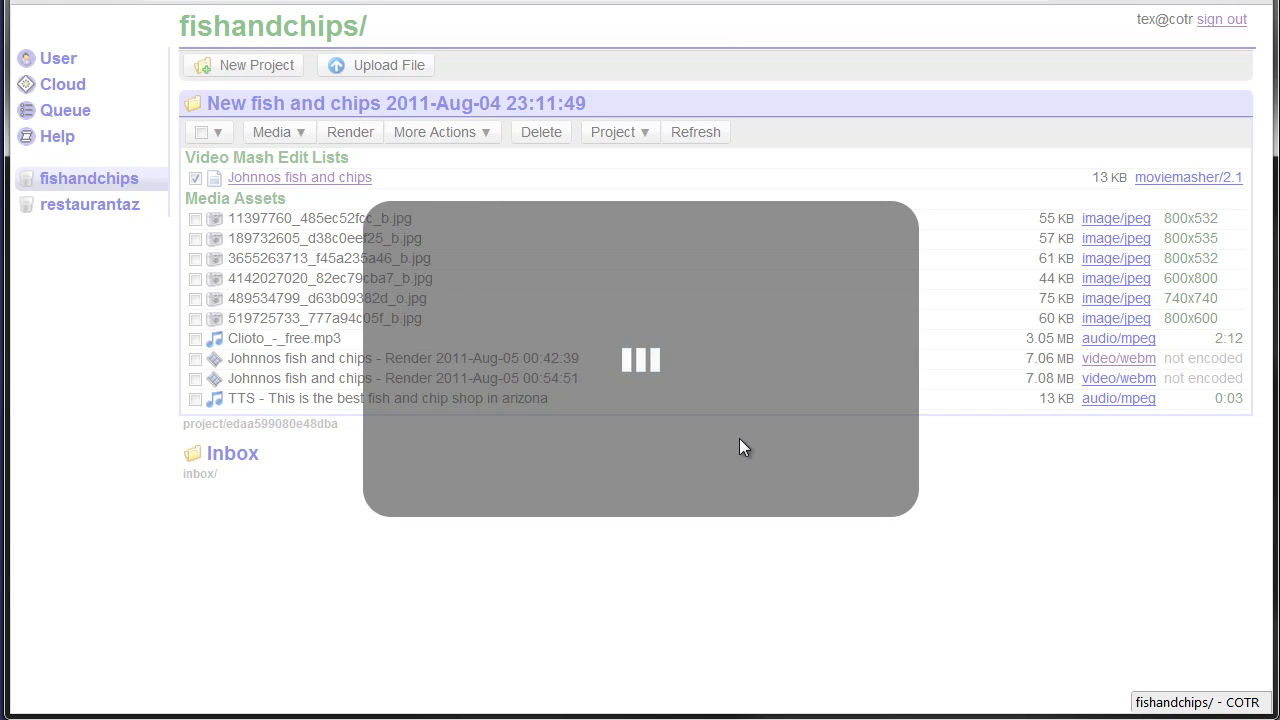
pyautogui.click(641, 486)
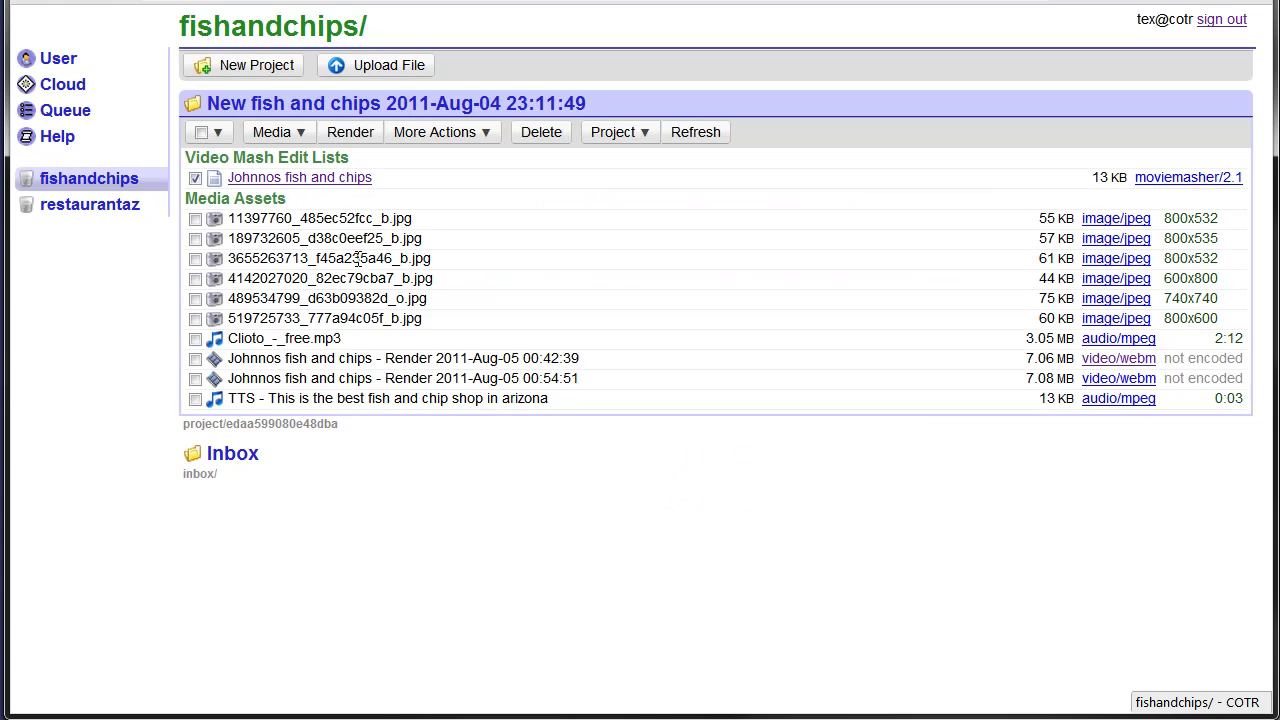
# Step: Delete the "Demo Demo Demo" caption effect from the duplicate mash "Johnnos fish and chips (1)" and save the mash
pyautogui.click(311, 198)
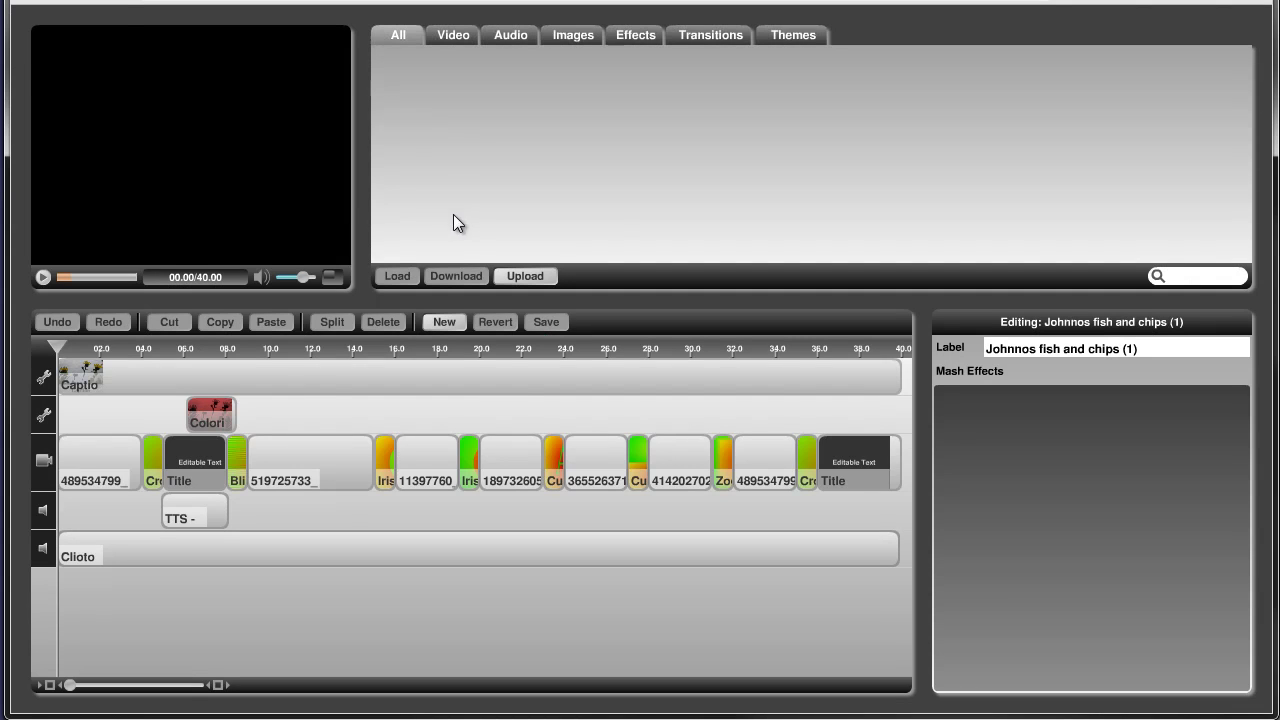
pyautogui.click(215, 383)
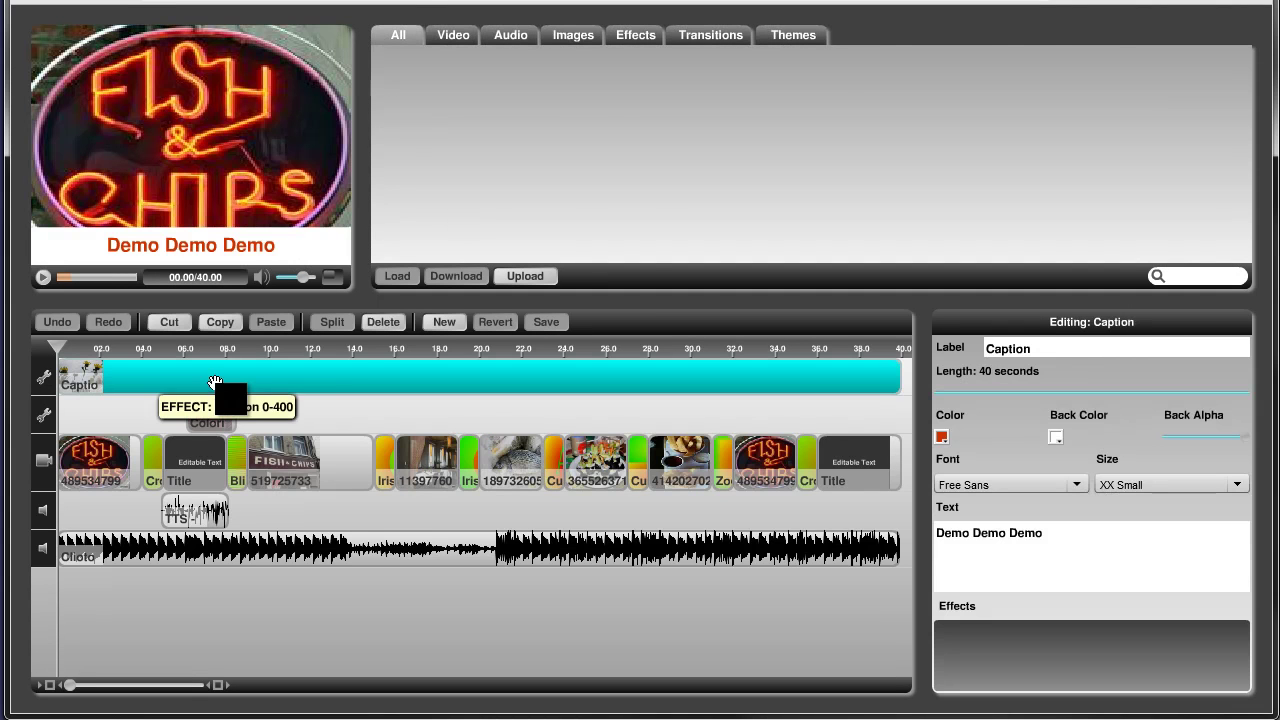
pyautogui.click(384, 322)
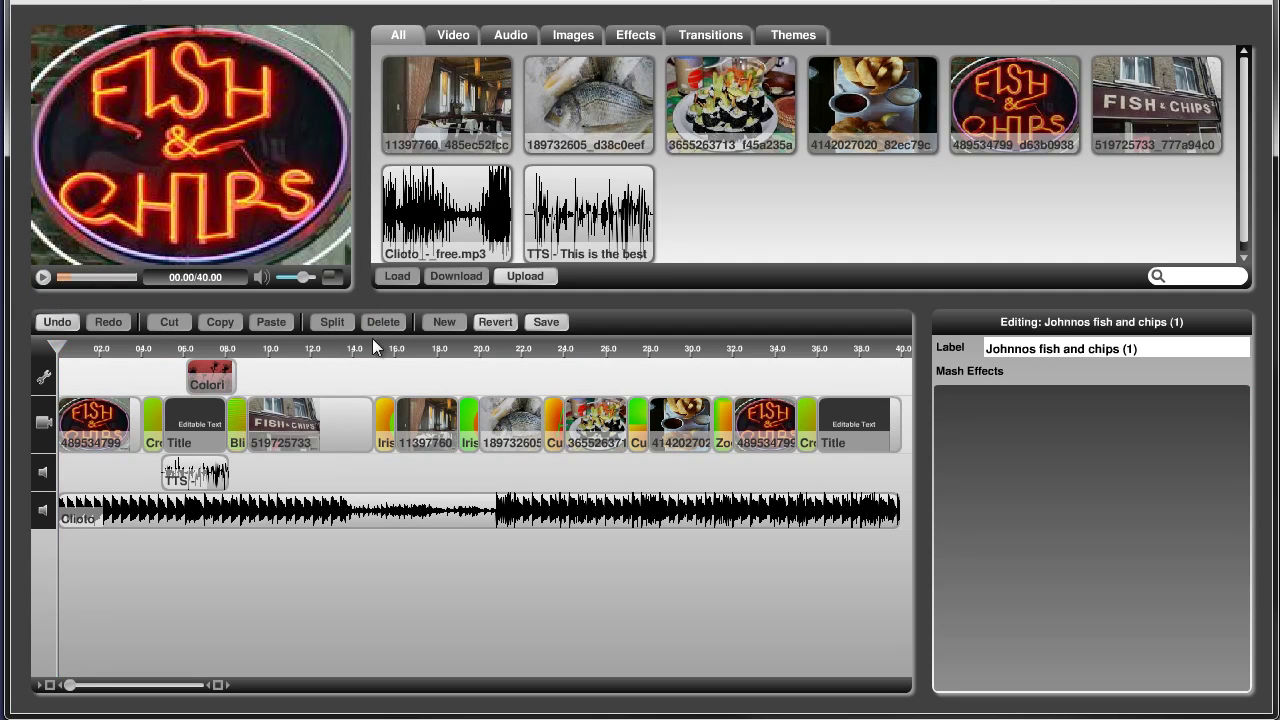
pyautogui.click(546, 322)
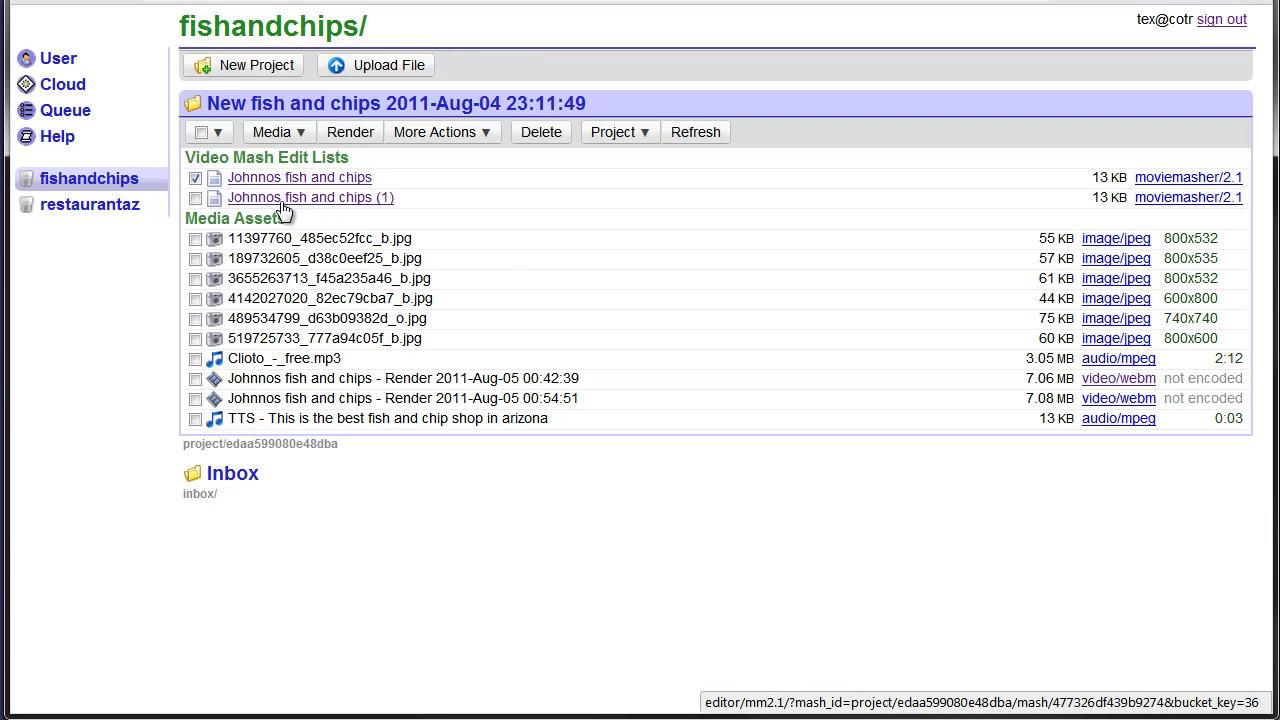
# Step: Select only the "Johnnos fish and chips (1)" mash and review its render settings without starting a render
pyautogui.click(195, 178)
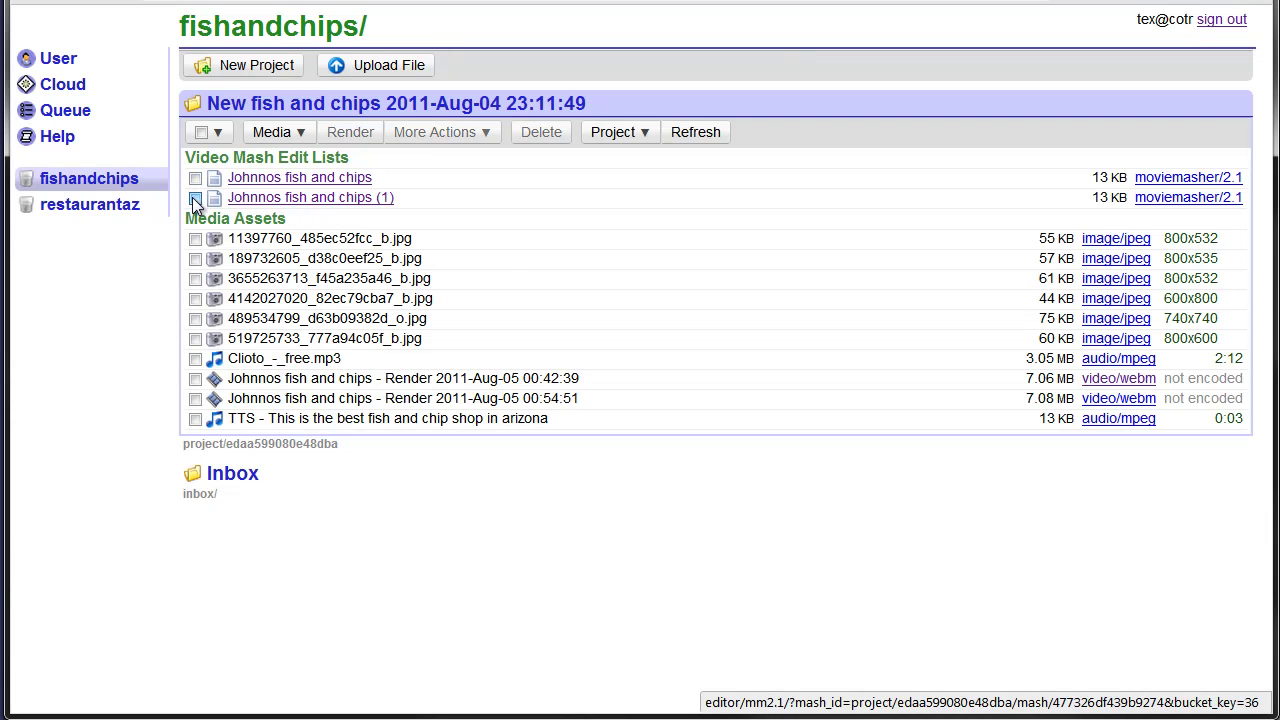
pyautogui.click(195, 198)
pyautogui.click(352, 134)
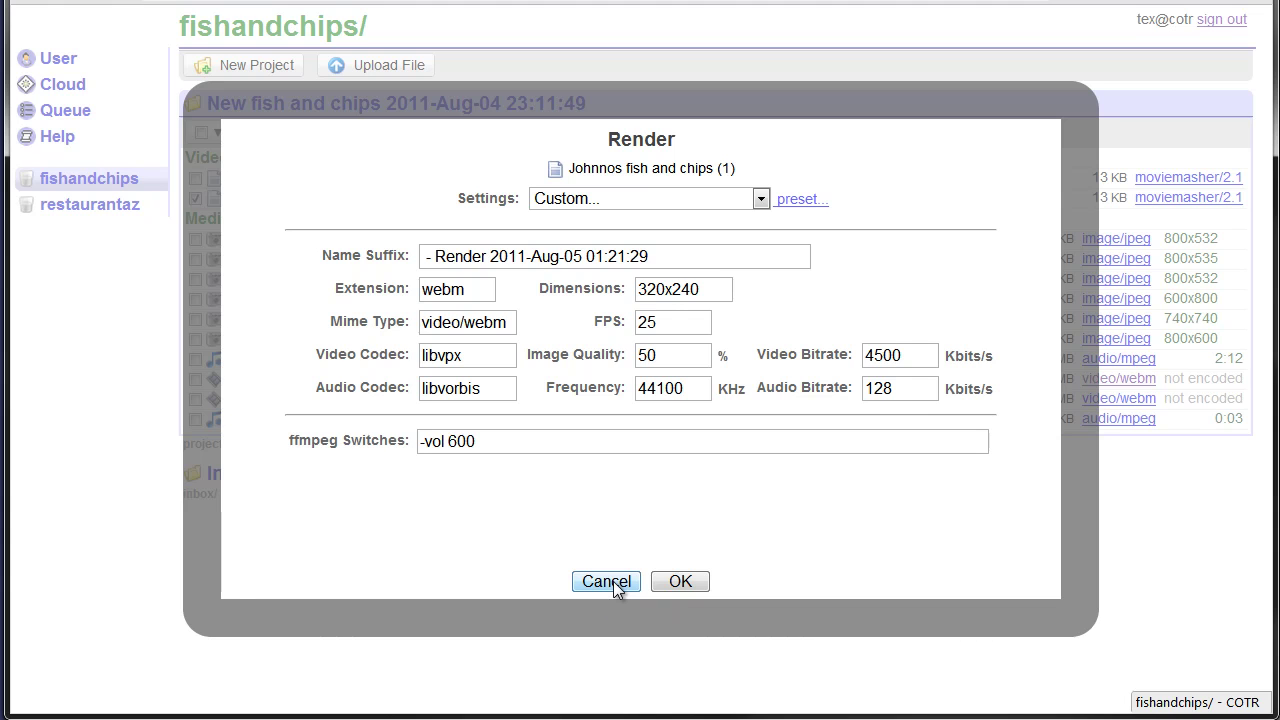
pyautogui.click(614, 582)
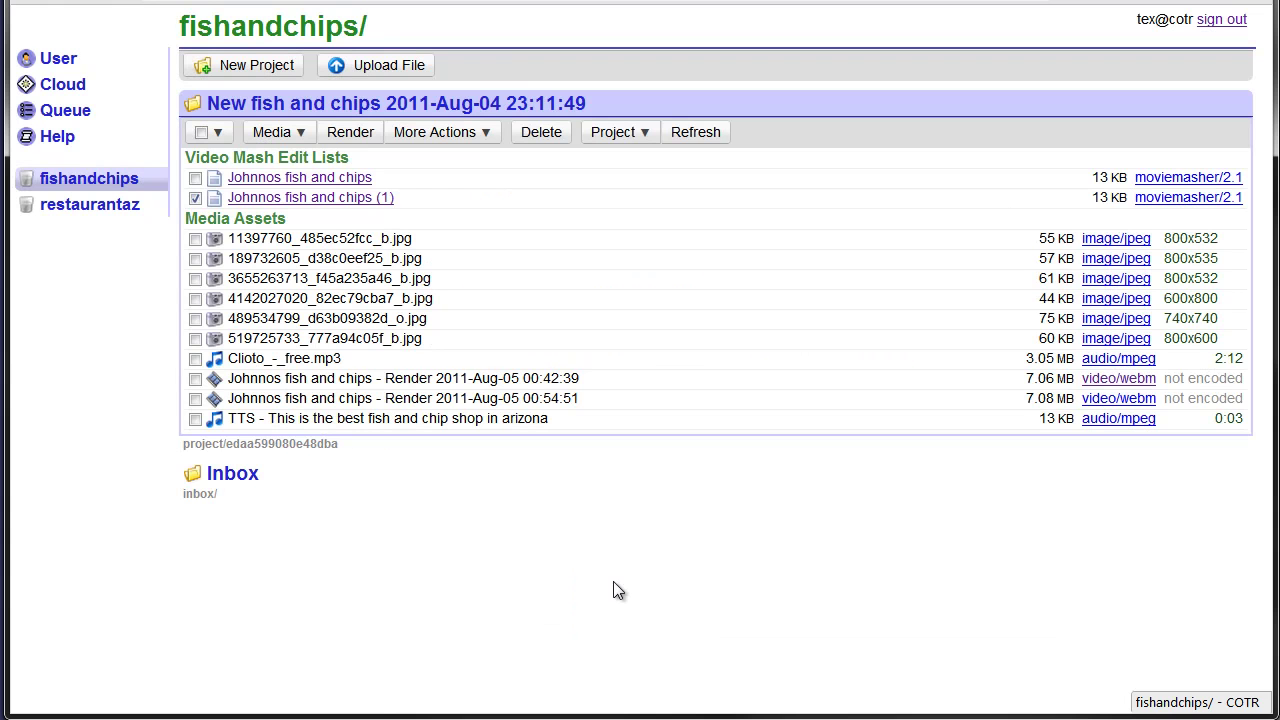